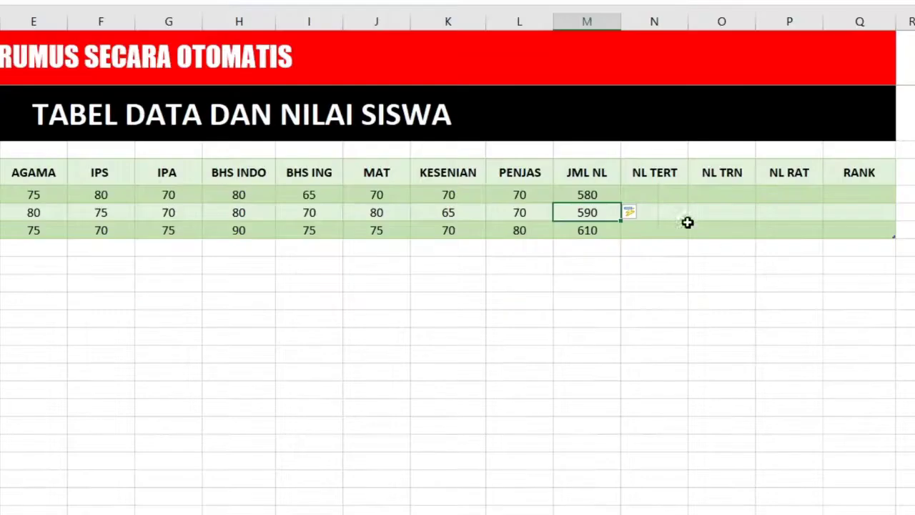
- Fill the NL TERT column with a MAX formula covering each student's scores from AGAMA to PENJAS
left_click(660, 196)
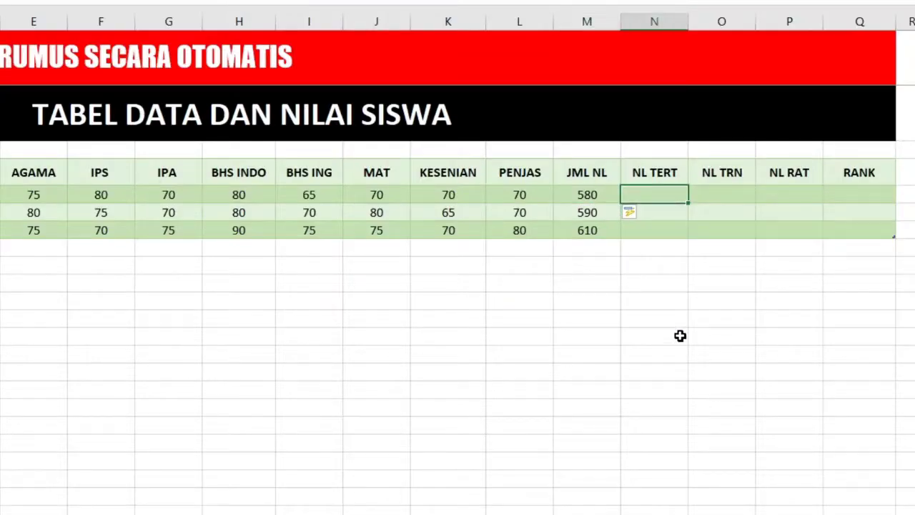
type("=")
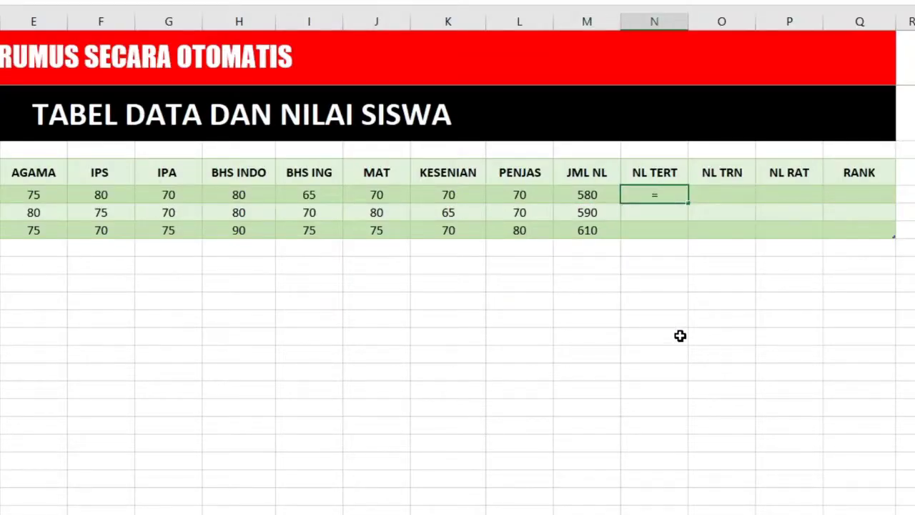
type("max")
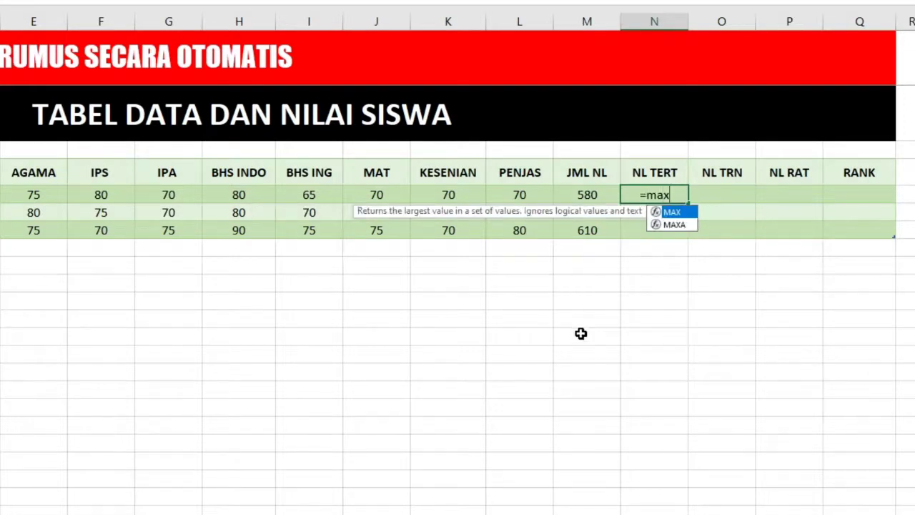
double_click(671, 212)
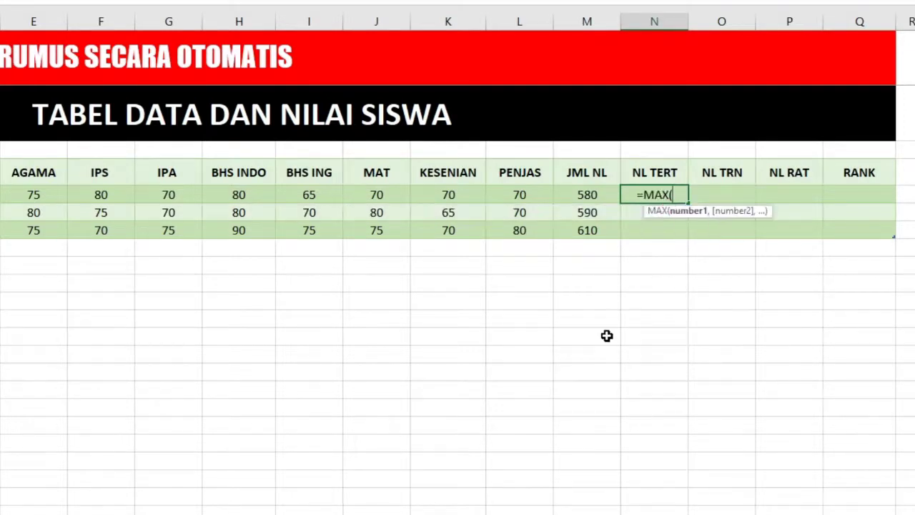
left_click_drag(41, 199, 510, 196)
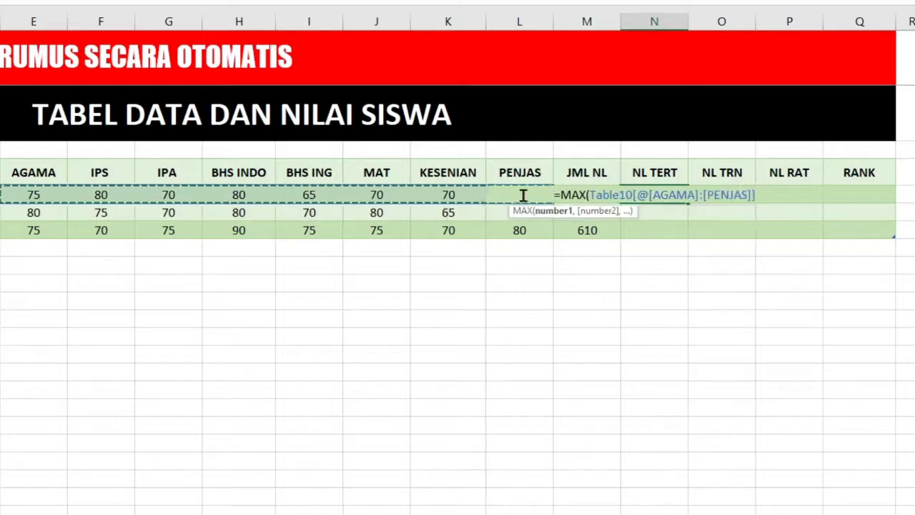
key("Return")
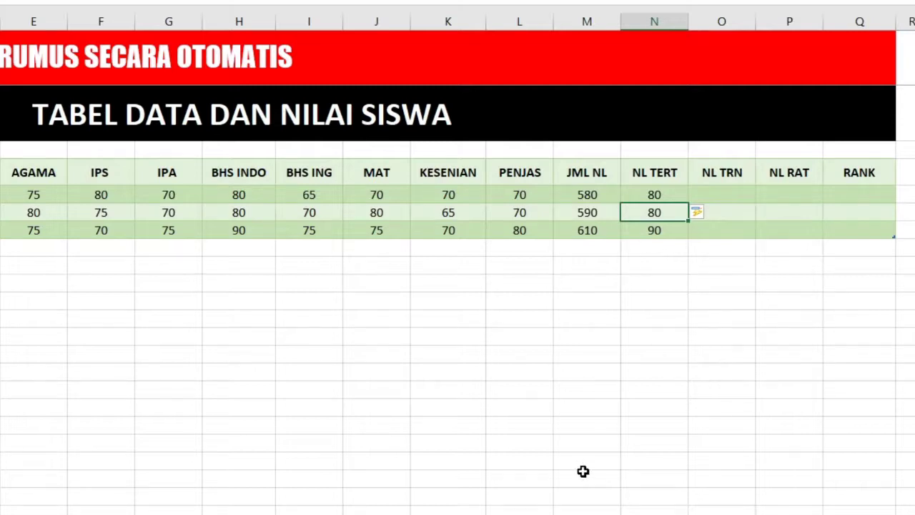
- Fill the NL TRN column with a MIN formula covering each student's scores from AGAMA to PENJAS
left_click(740, 199)
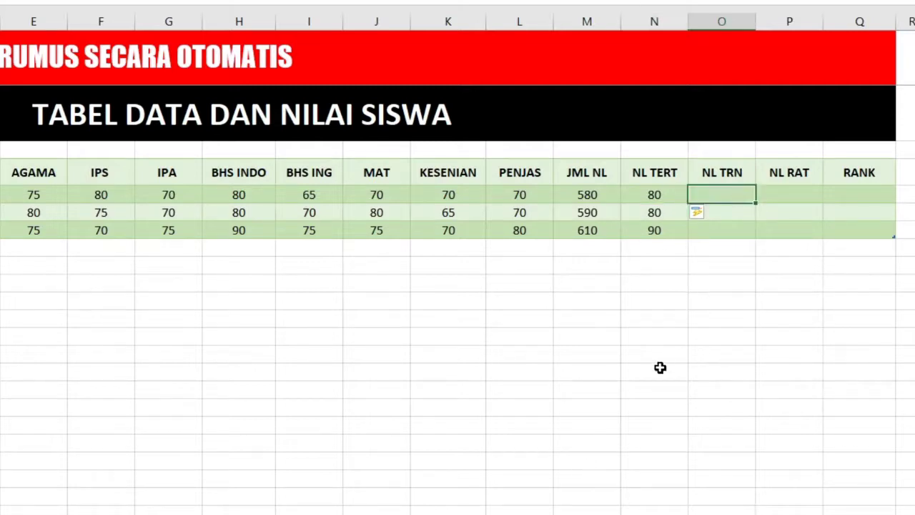
type("=")
type("mib")
key("BackSpace")
type("n")
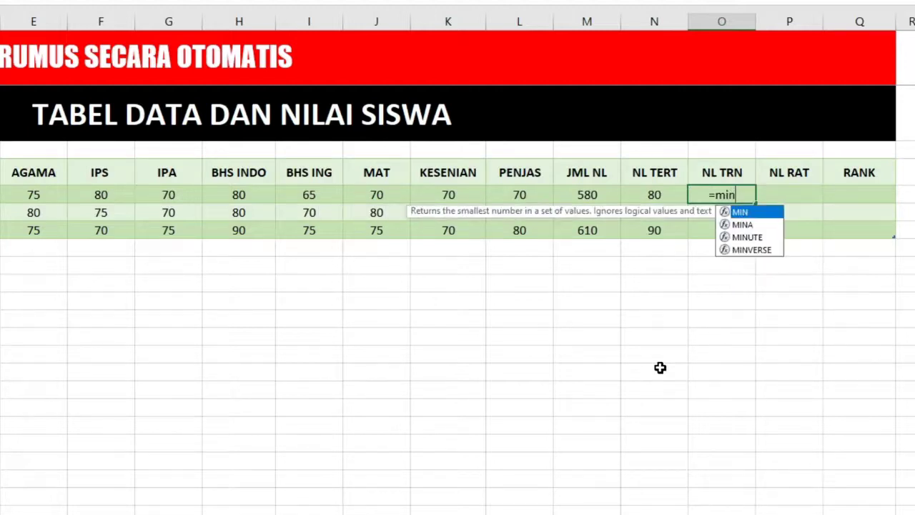
double_click(740, 212)
left_click(33, 193)
left_click_drag(34, 193, 510, 196)
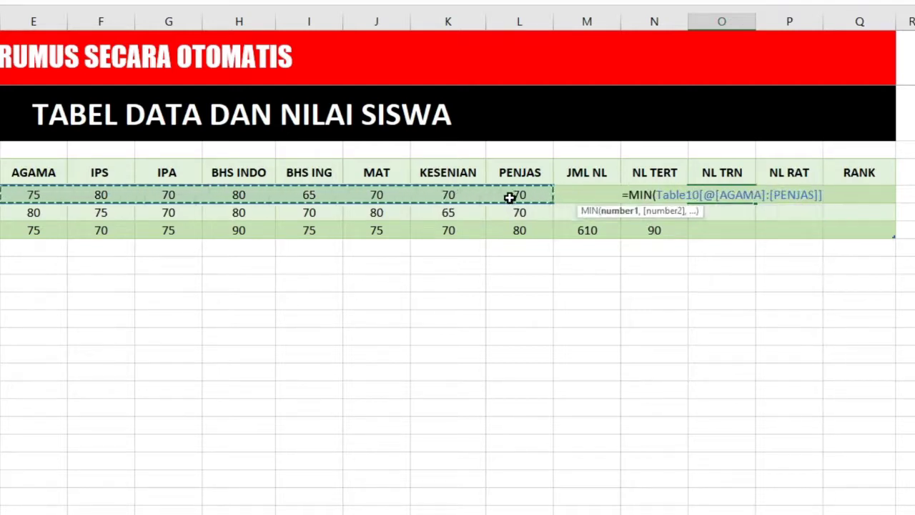
key("Return")
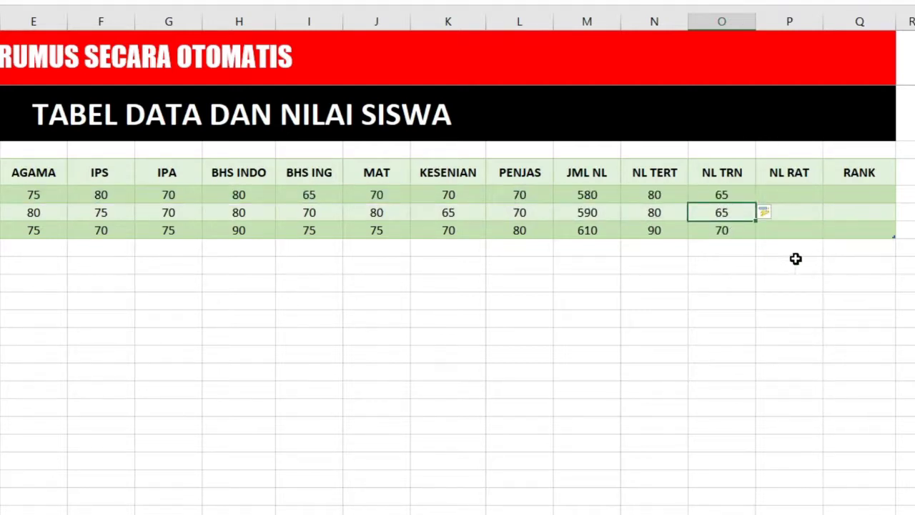
- Fill the NL RAT column with an AVERAGE formula covering each student's scores from AGAMA to PENJAS
left_click(785, 194)
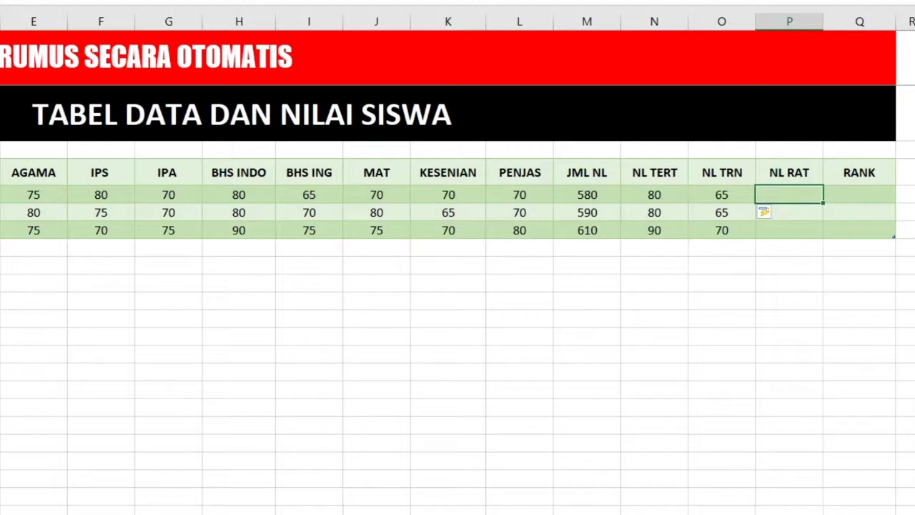
double_click(790, 193)
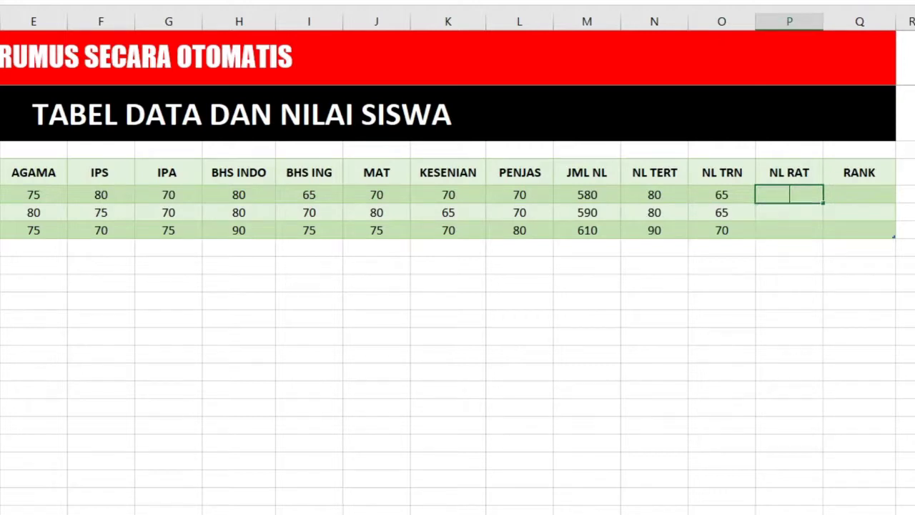
type("=avera")
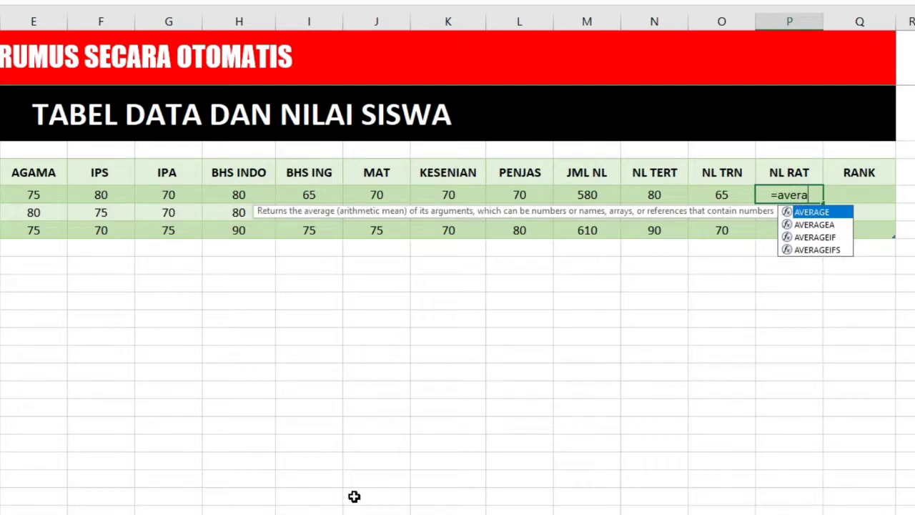
double_click(815, 213)
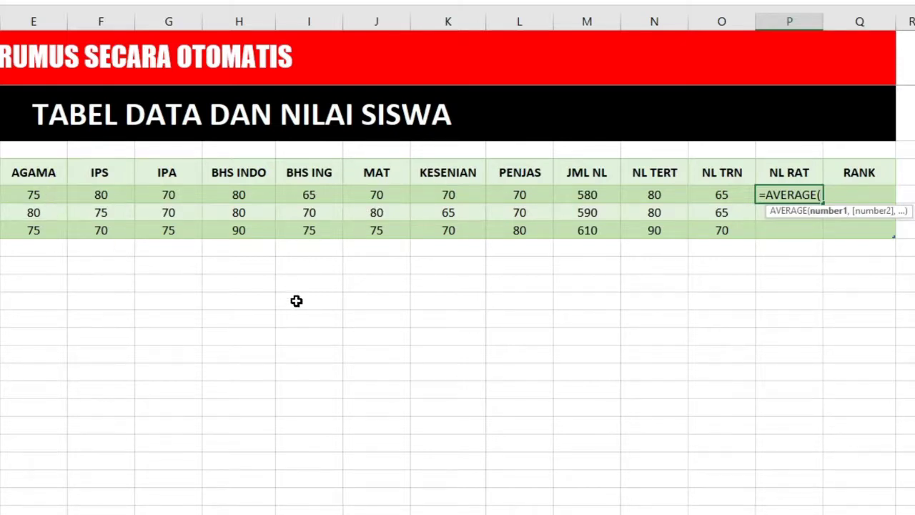
left_click_drag(48, 194, 494, 198)
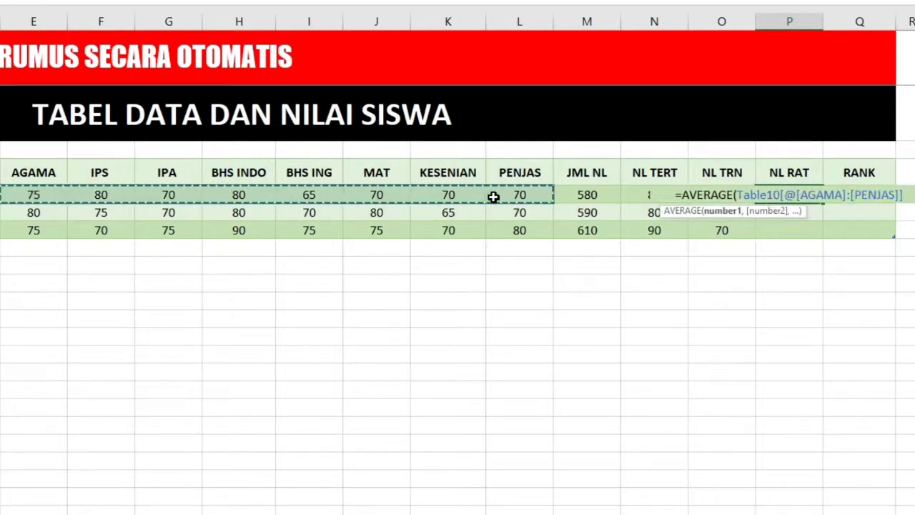
key("Return")
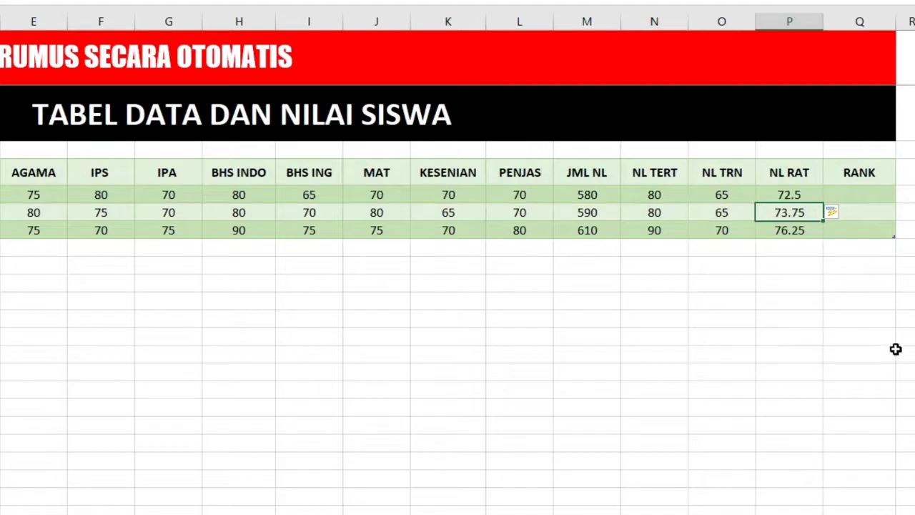
- Fill the RANK column with a RANK formula comparing each row's JML NL against the whole JML NL column, using descending order 0
left_click(894, 350)
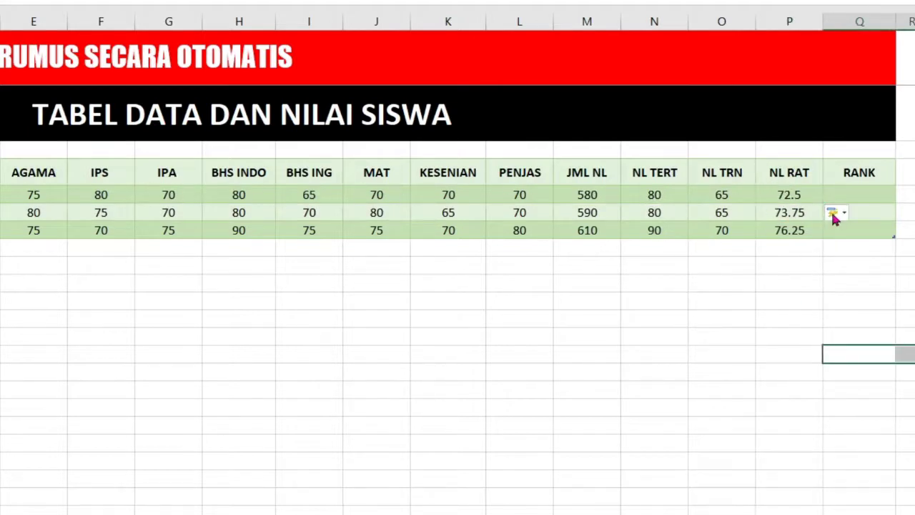
left_click(875, 189)
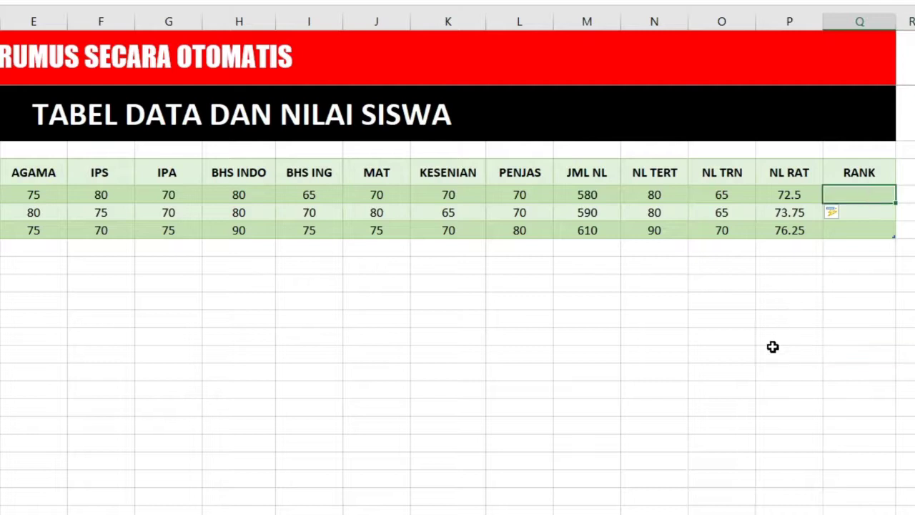
type("=rank")
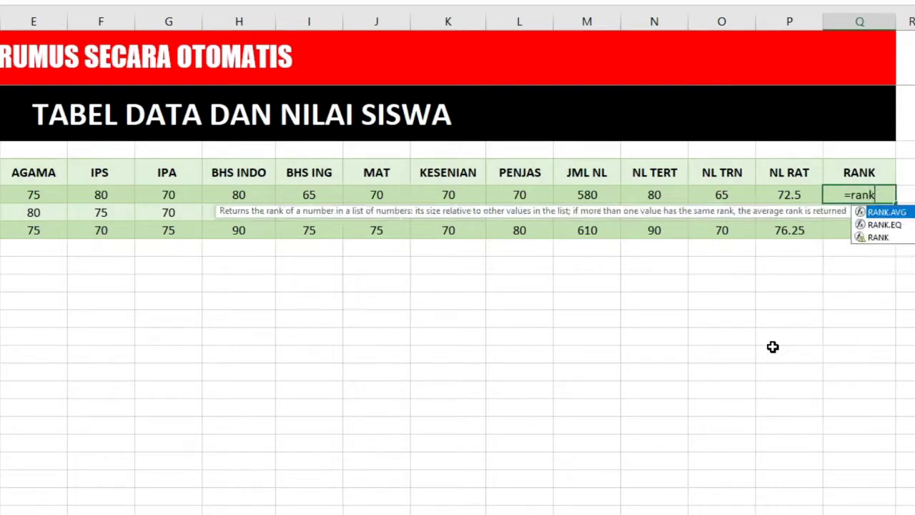
double_click(878, 236)
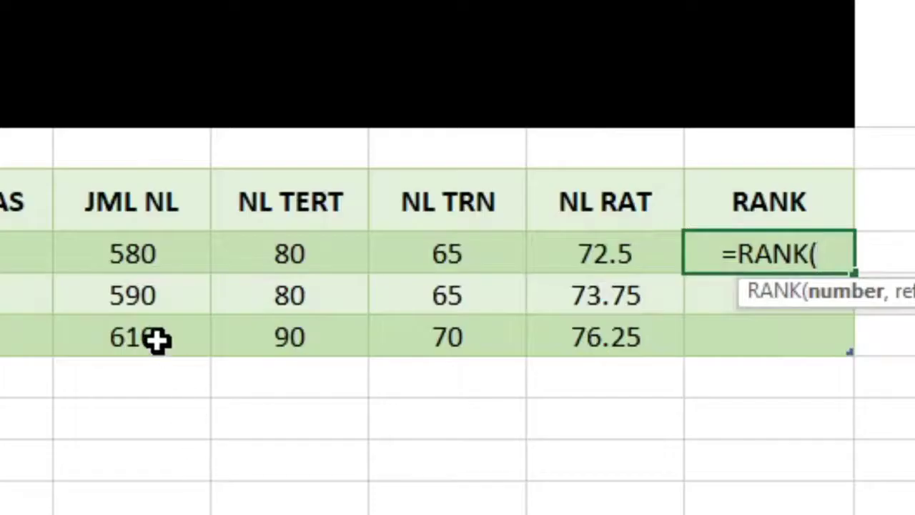
left_click(126, 262)
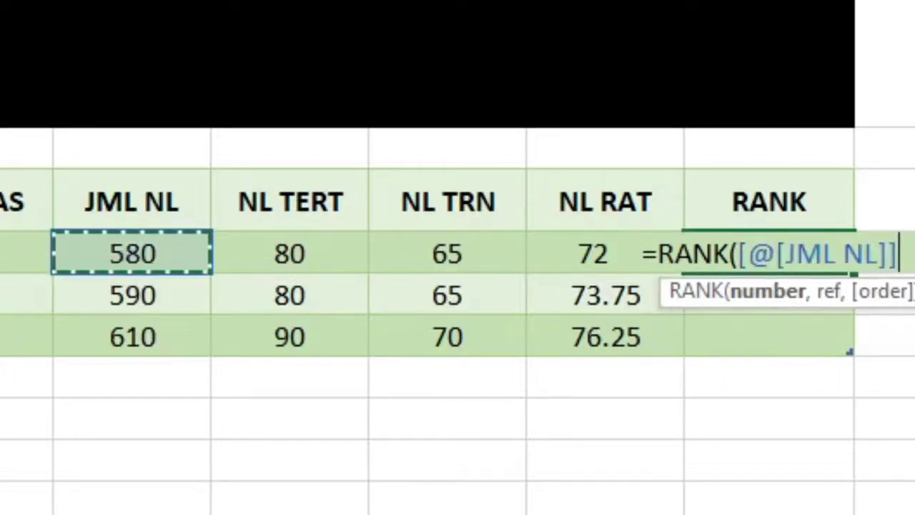
type(",")
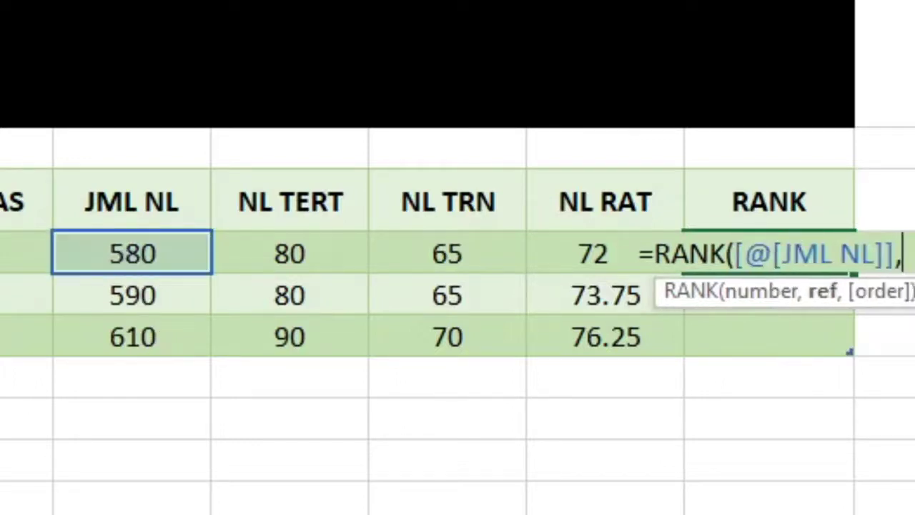
left_click_drag(145, 242, 148, 334)
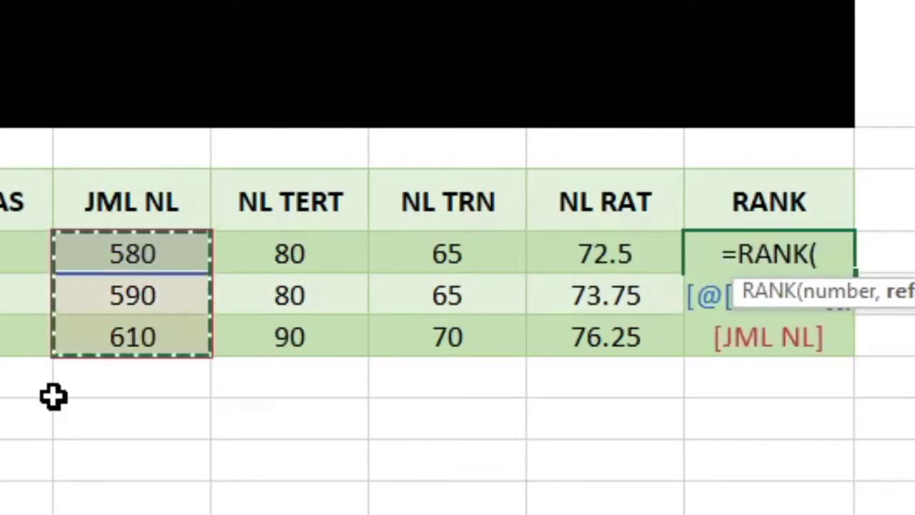
type(",")
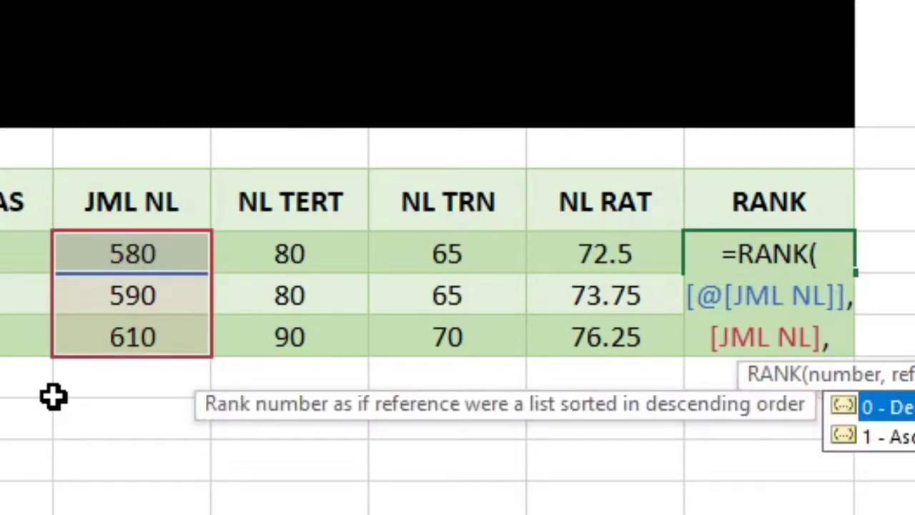
double_click(842, 407)
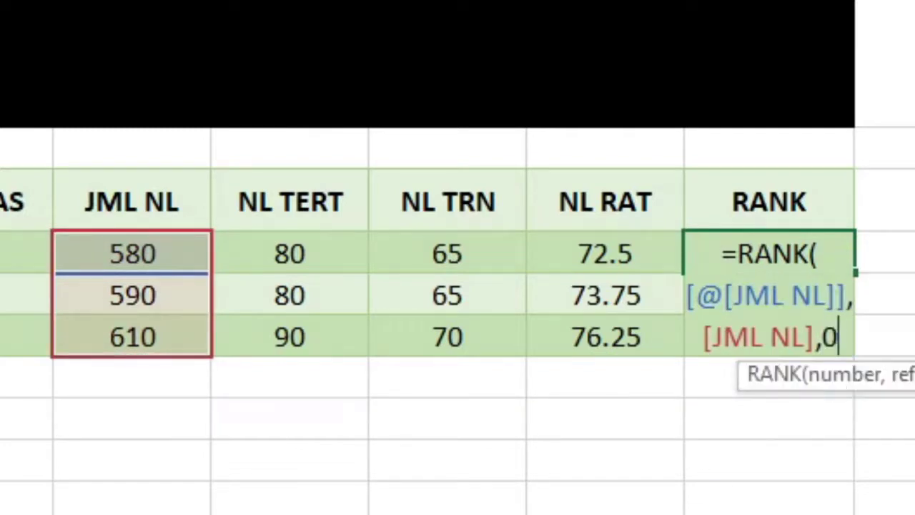
key("Return")
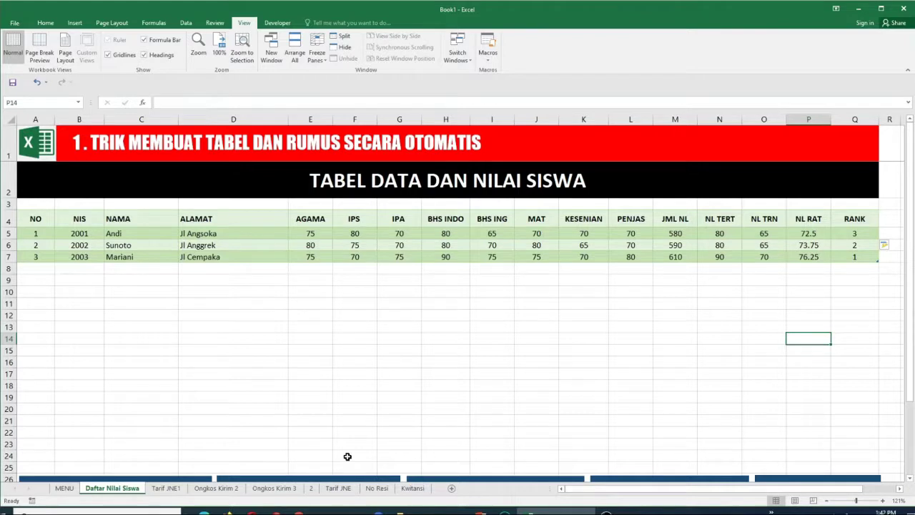
- Extend the student score table with seven new rows by numbering them 4 to 10 in the NO column
scroll(418, 408, "down", 5)
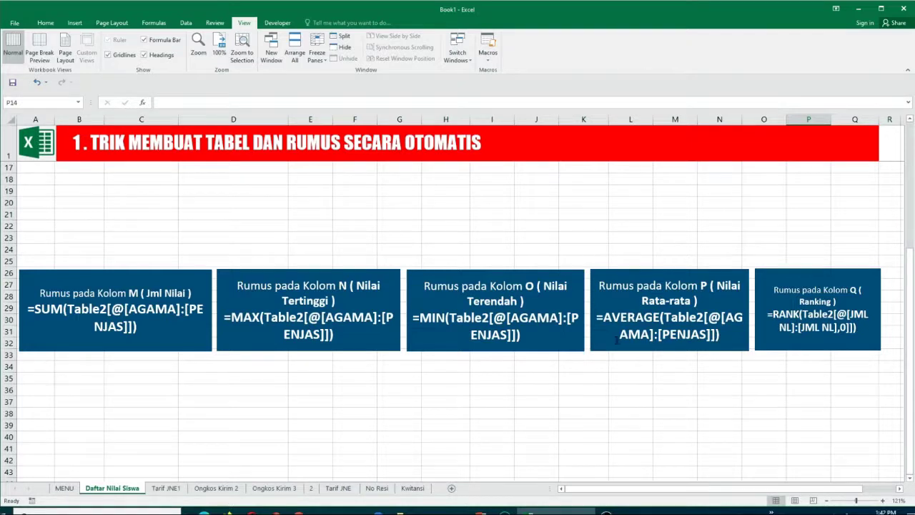
scroll(782, 263, "up", 5)
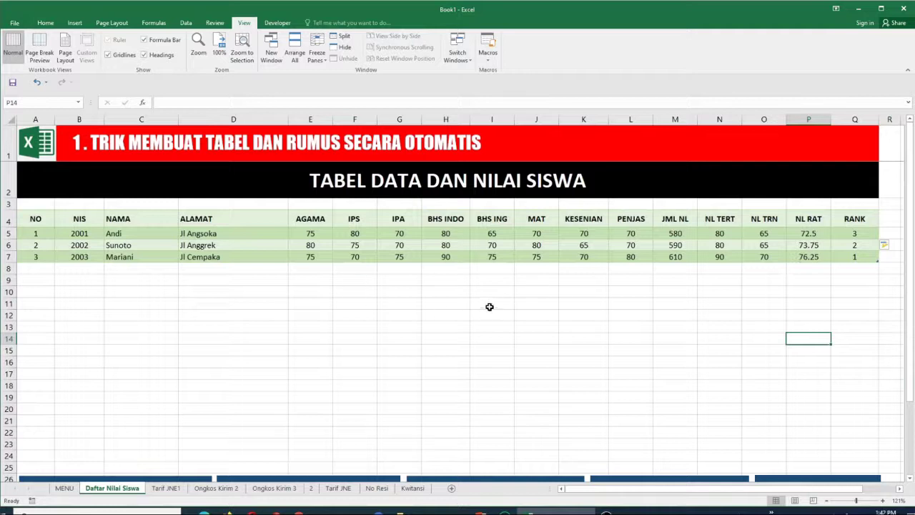
left_click(35, 270)
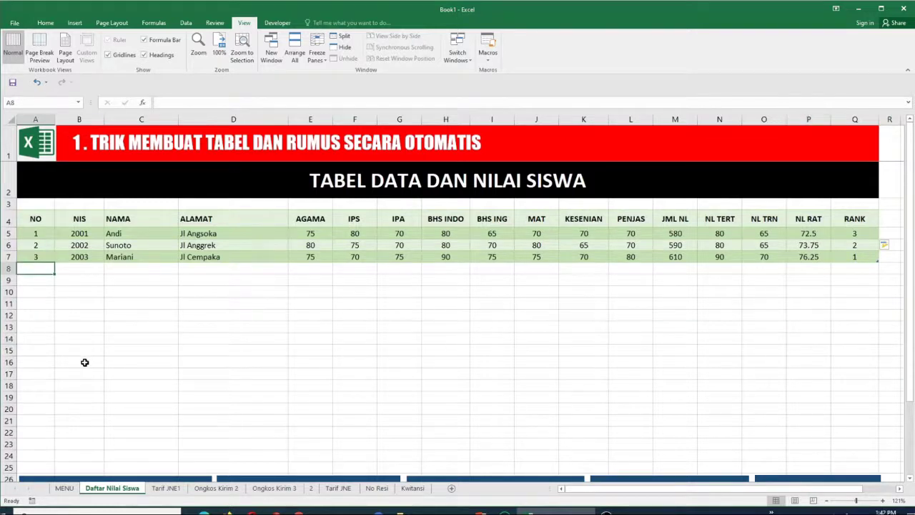
type("4")
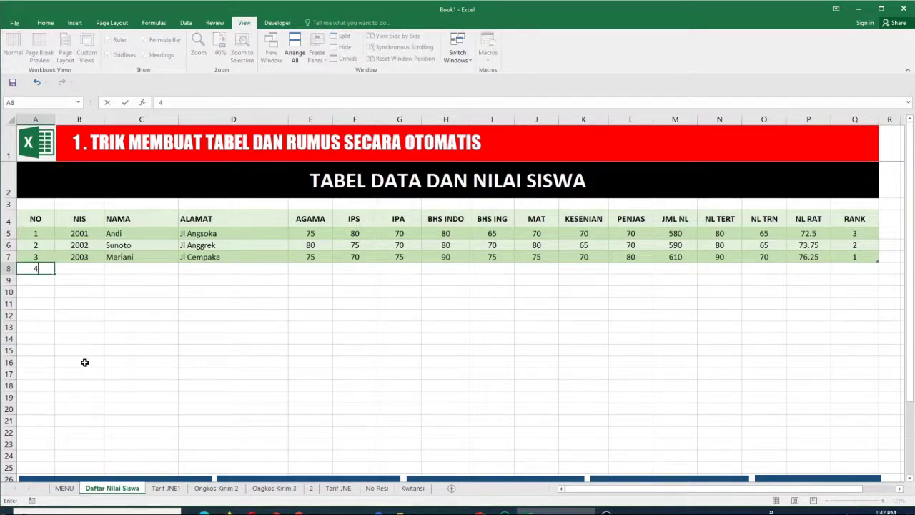
key("Return")
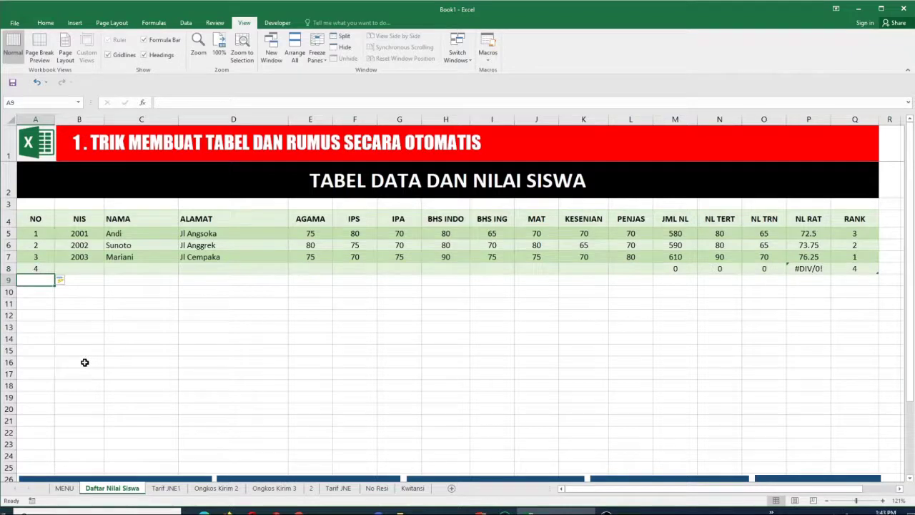
type("5")
key("Return")
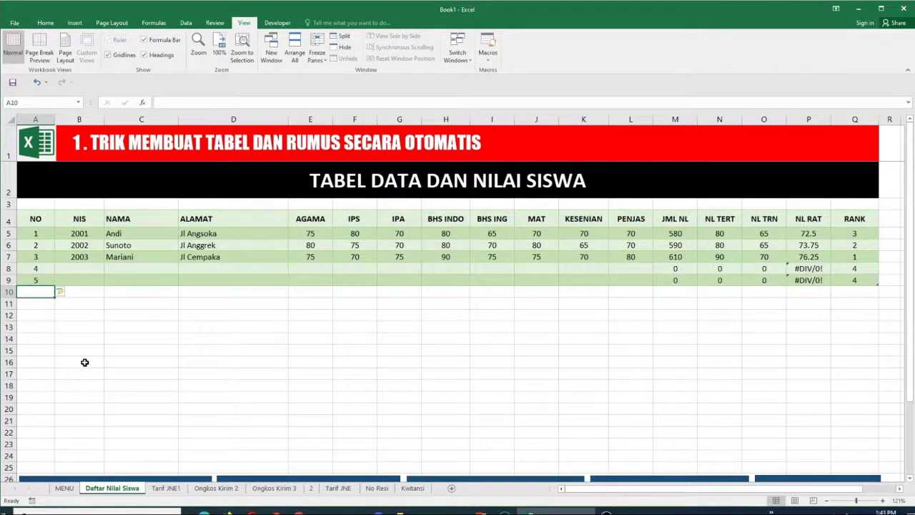
type("6")
key("Return")
type("7")
key("Return")
type("8")
key("Return")
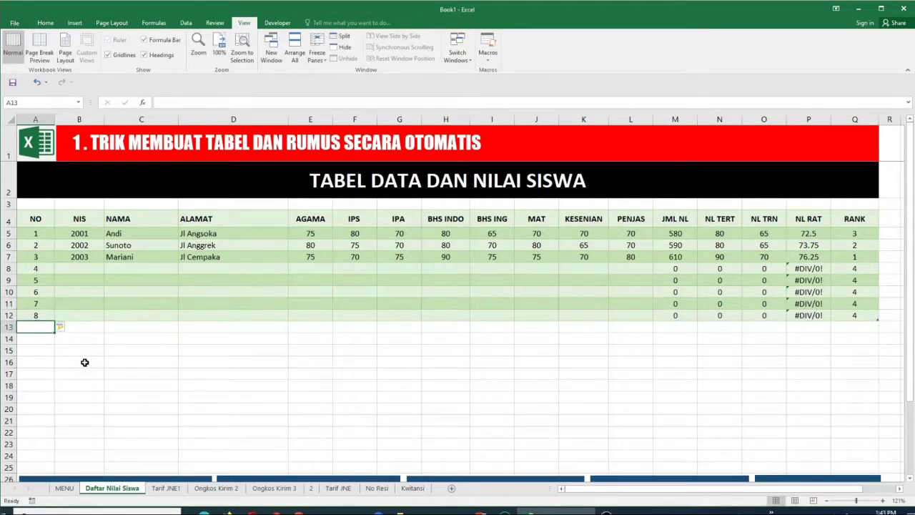
type("8")
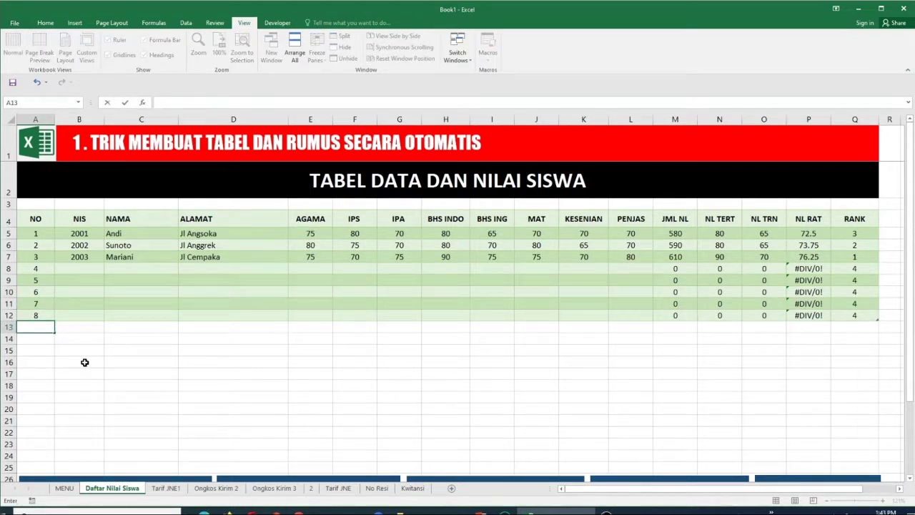
type("9")
key("Return")
type("1")
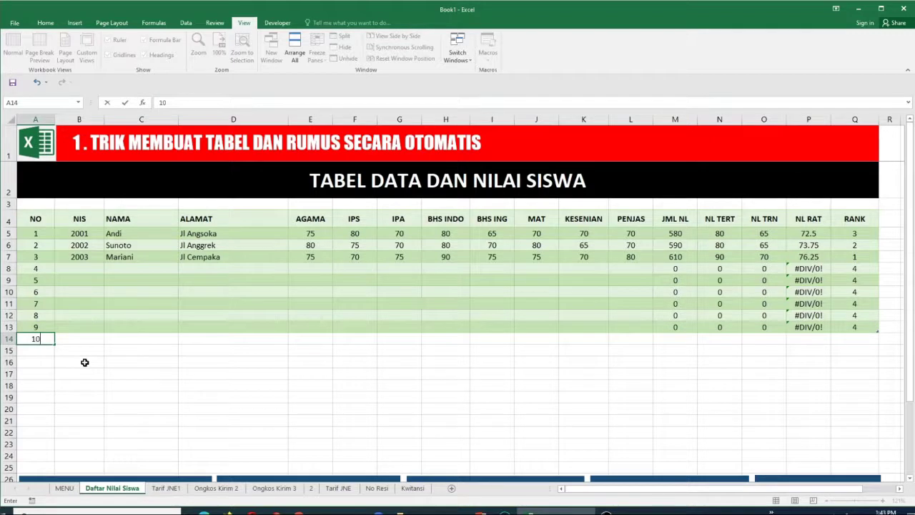
type("0")
key("Return")
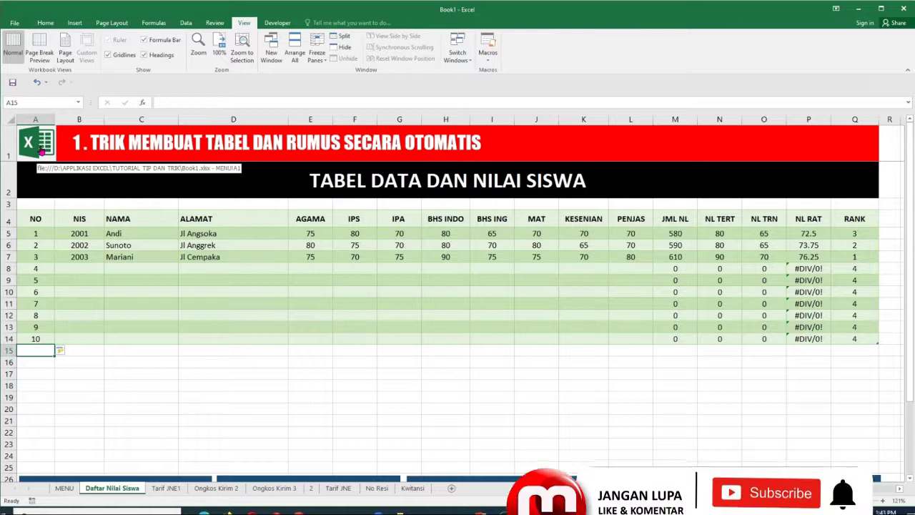
- Go to sheet 2 and examine the JNE shipping-cost problem, its rate and address tables, and the proposed solutions
key("ctrl+Page_Up")
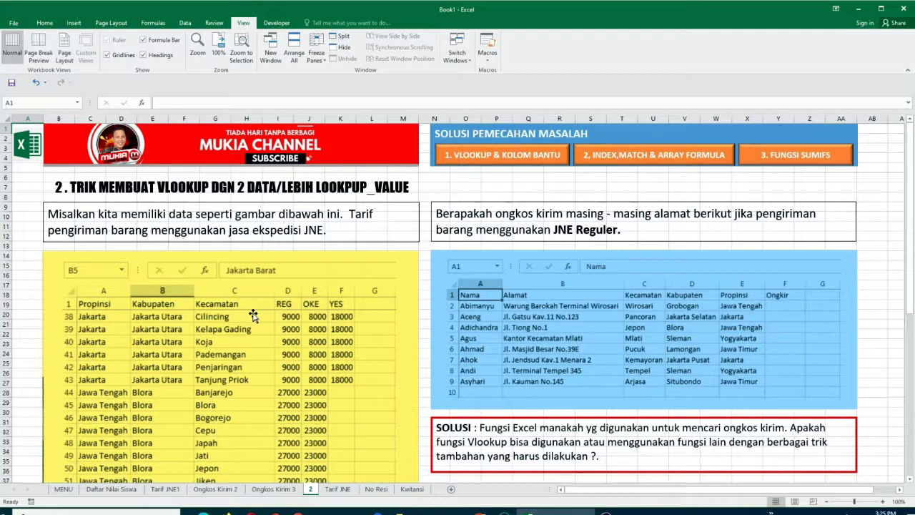
scroll(229, 305, "down", 3)
scroll(228, 305, "down", 7)
scroll(226, 304, "down", 1)
scroll(229, 408, "up", 11)
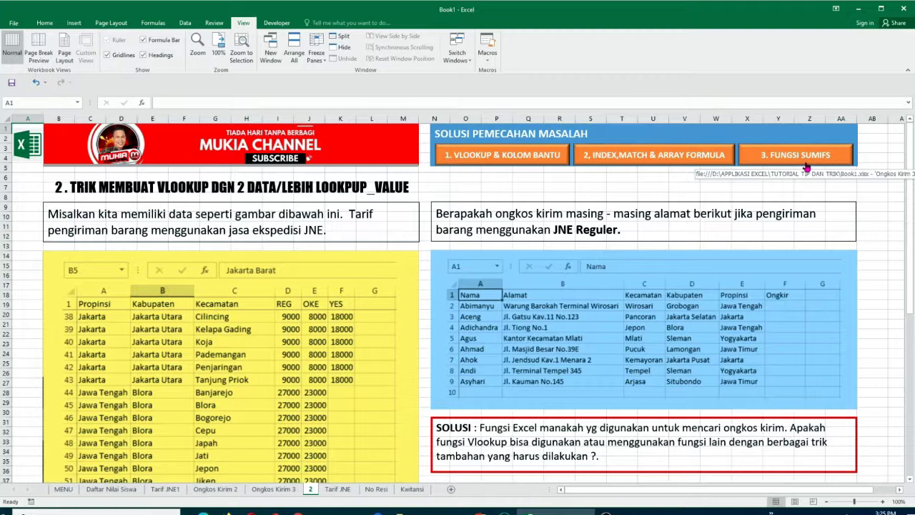
- Open the VLOOKUP & KOLOM BANTU solution sheet and widen the Ongkir column slightly
left_click(494, 160)
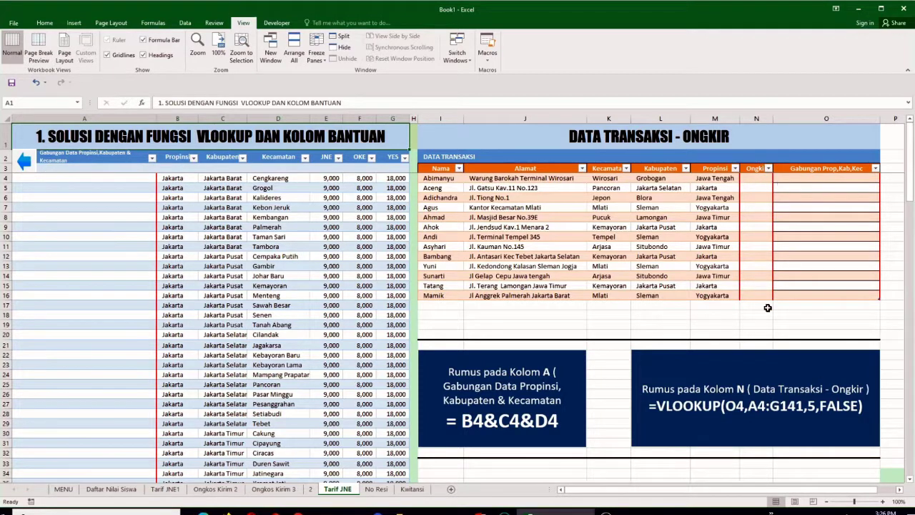
left_click_drag(774, 119, 783, 119)
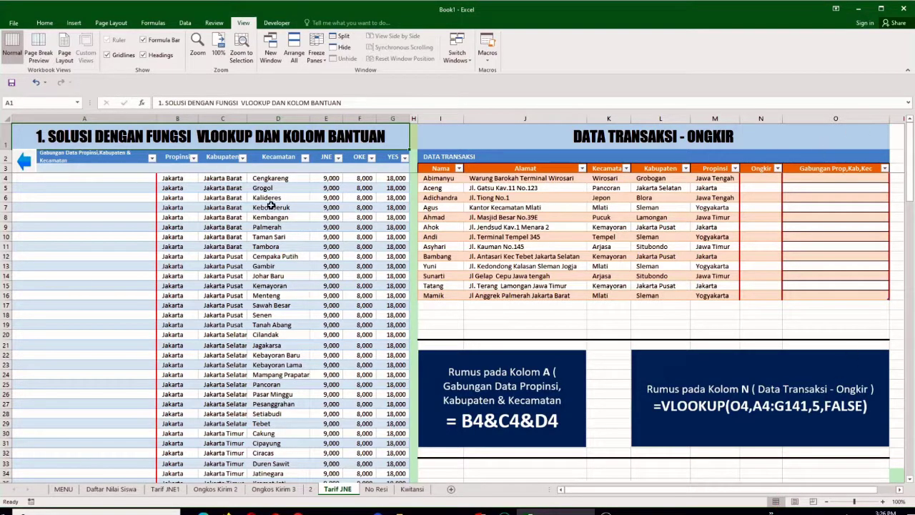
left_click(107, 176)
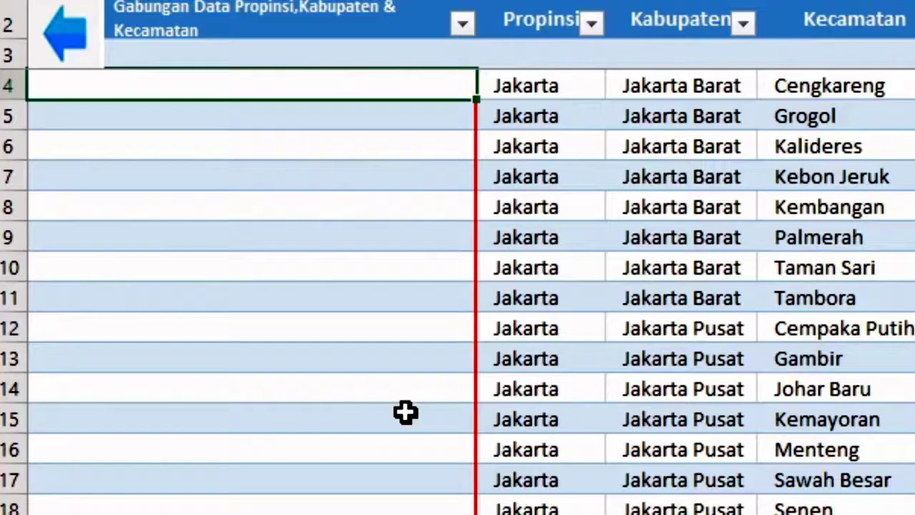
type("=")
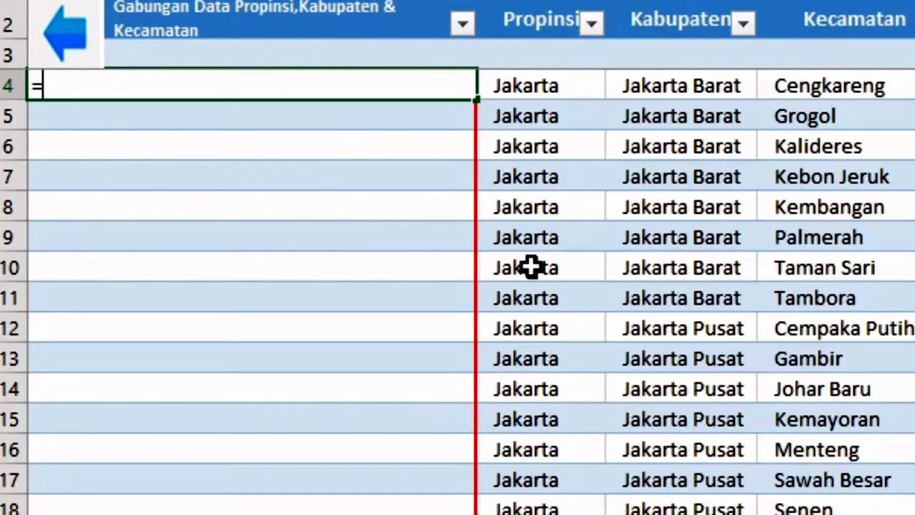
left_click(530, 86)
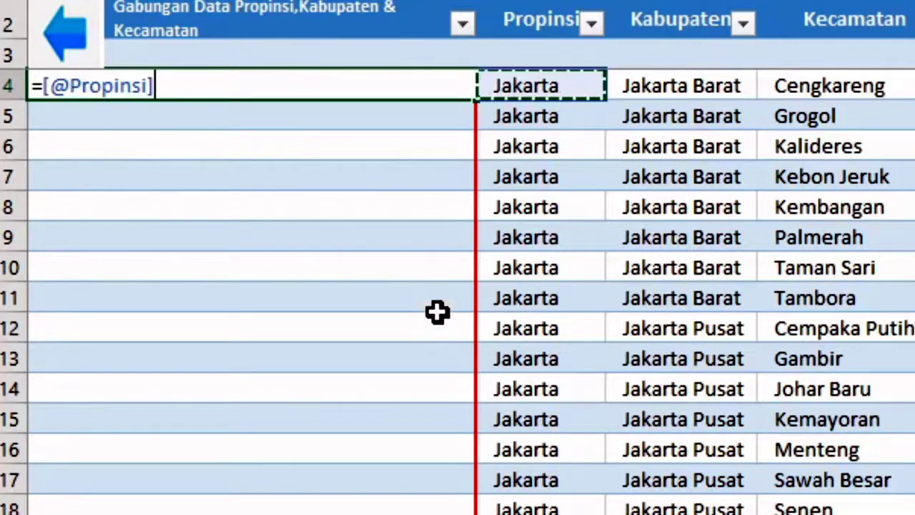
type("&")
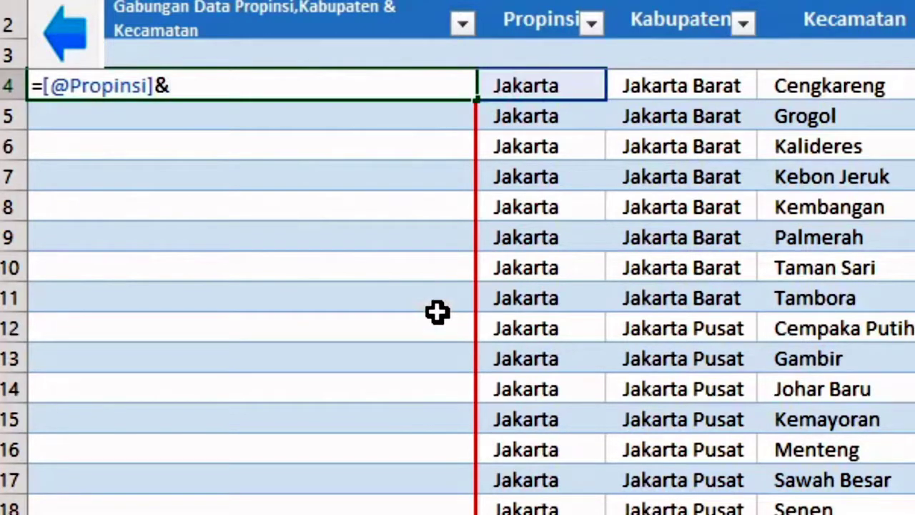
left_click(703, 95)
type("&")
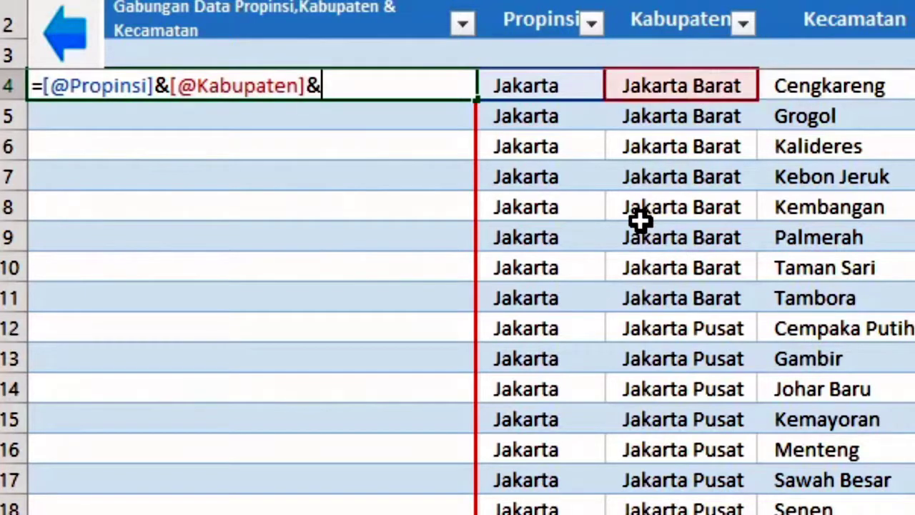
left_click(843, 85)
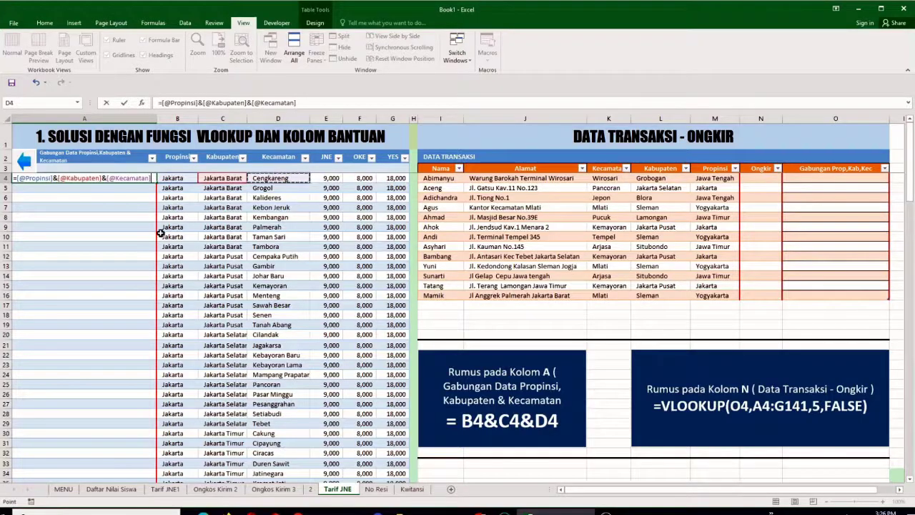
key("Return")
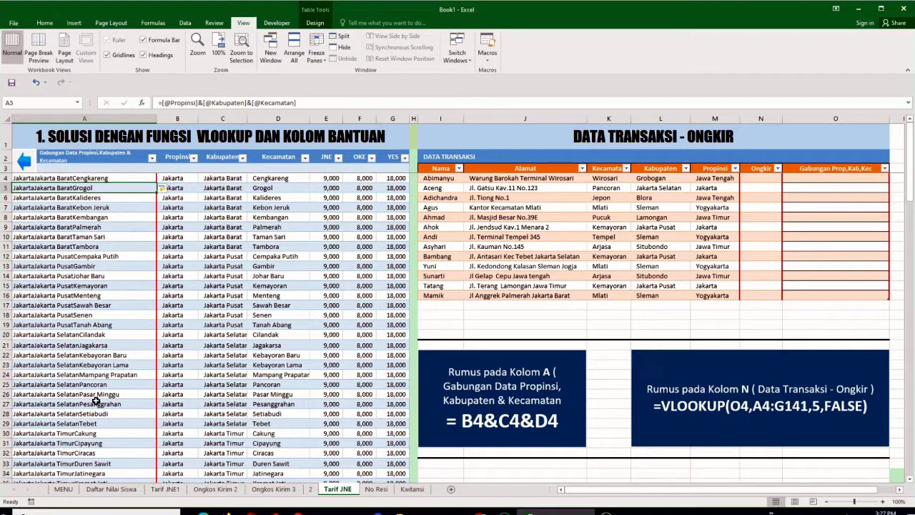
- Check the combined province, regency and district text in column A down to the end of the rate table
scroll(105, 306, "down", 15)
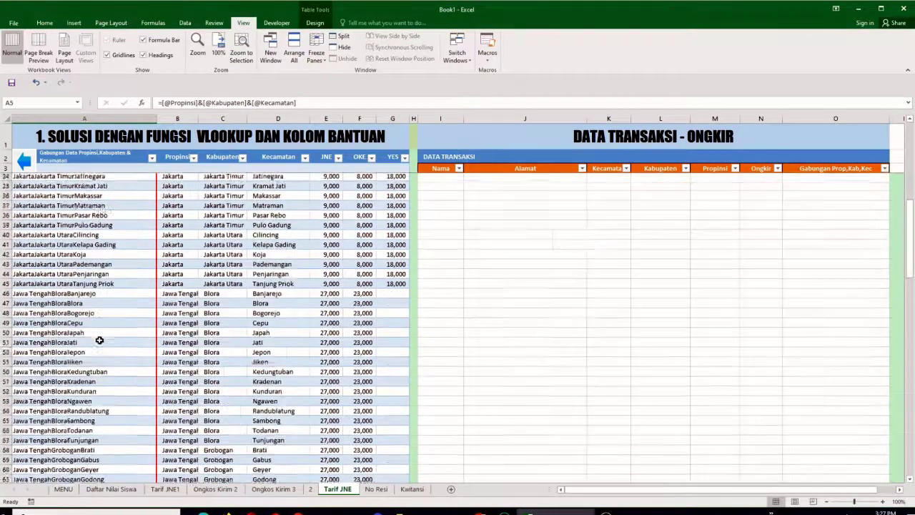
scroll(108, 372, "down", 17)
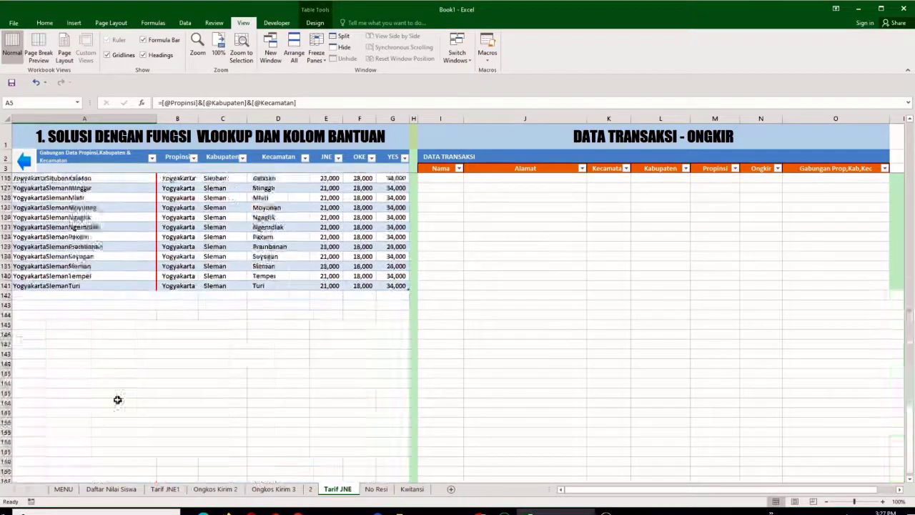
scroll(118, 358, "up", 20)
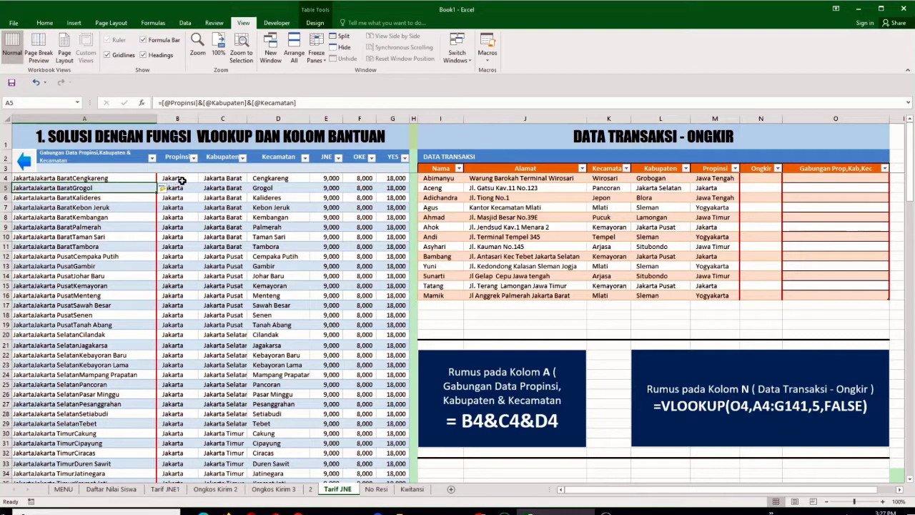
left_click(20, 178)
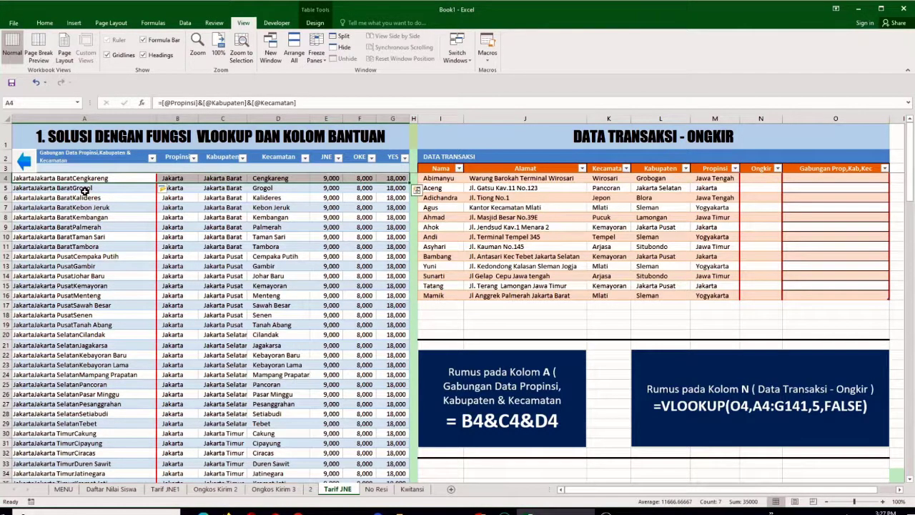
left_click_drag(32, 179, 100, 314)
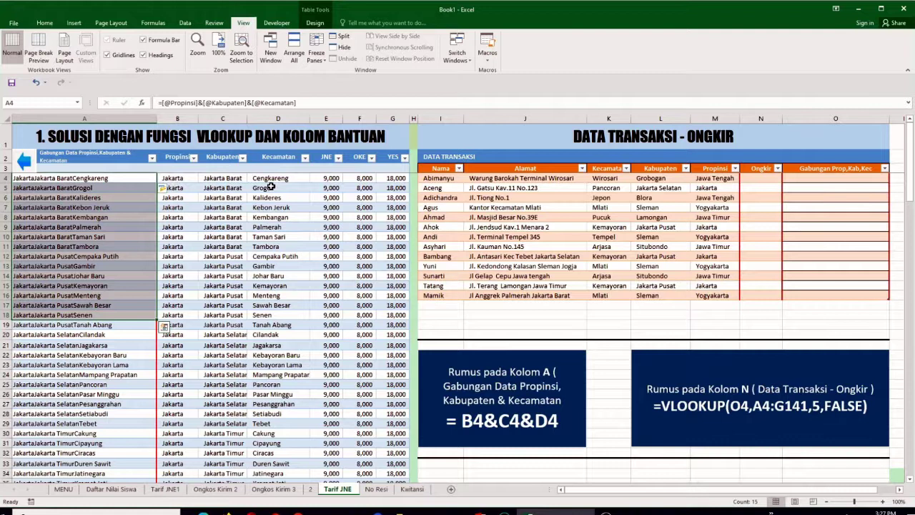
left_click(111, 180)
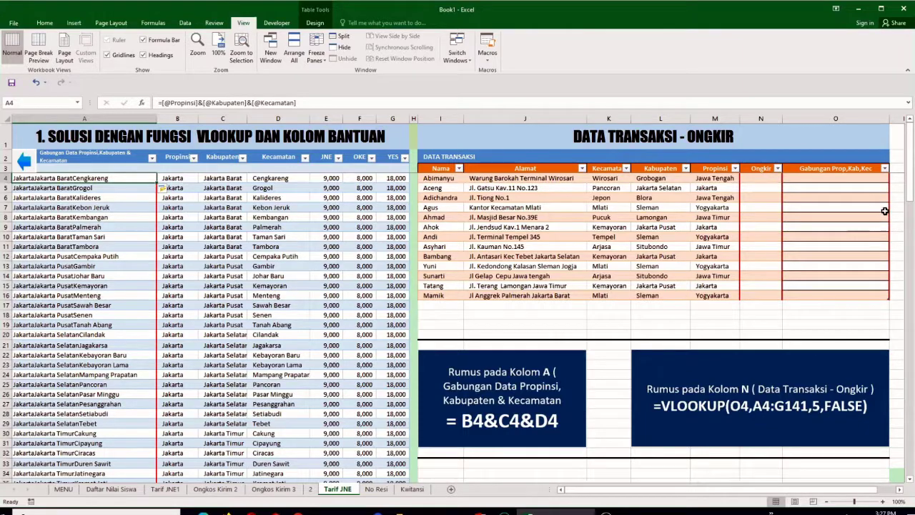
left_click(831, 180)
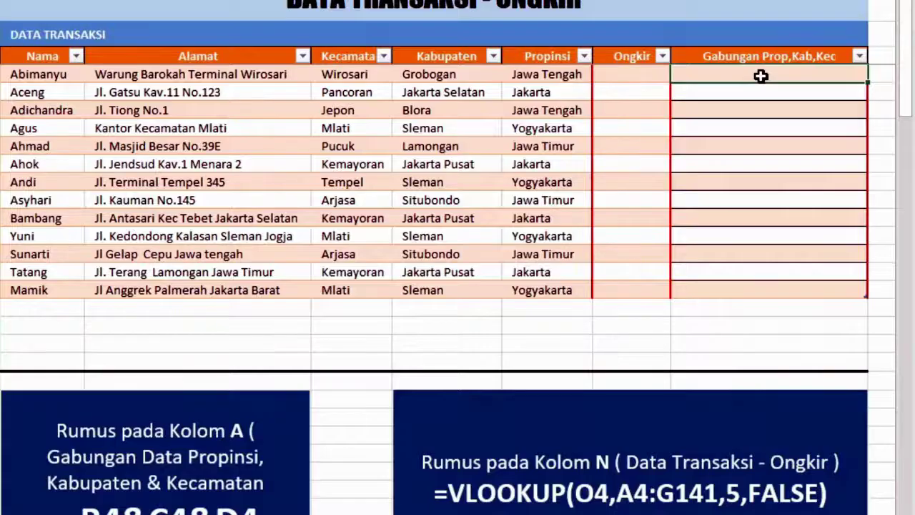
type("=")
left_click(548, 74)
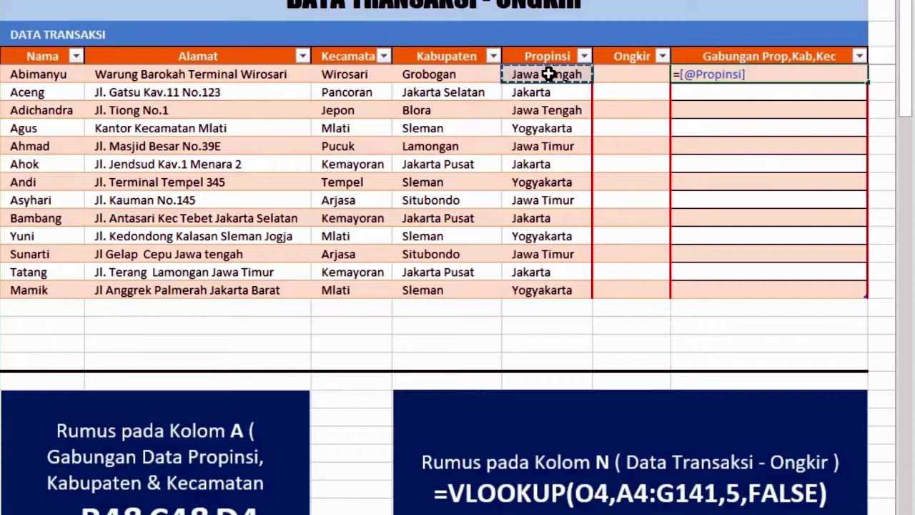
type("&")
left_click(443, 76)
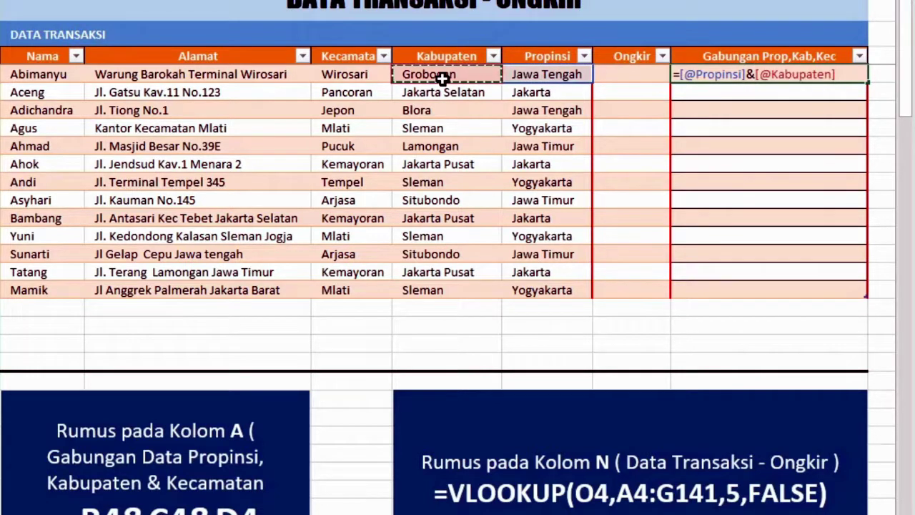
type("&")
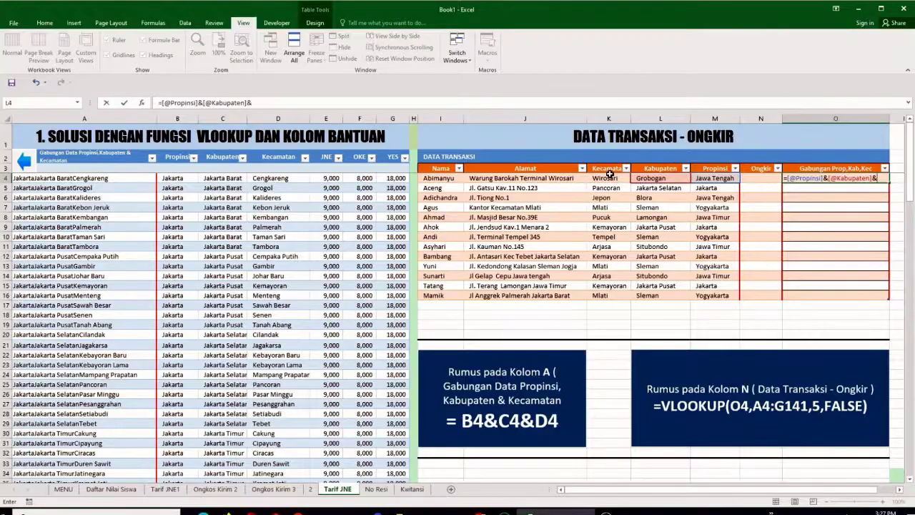
left_click(608, 177)
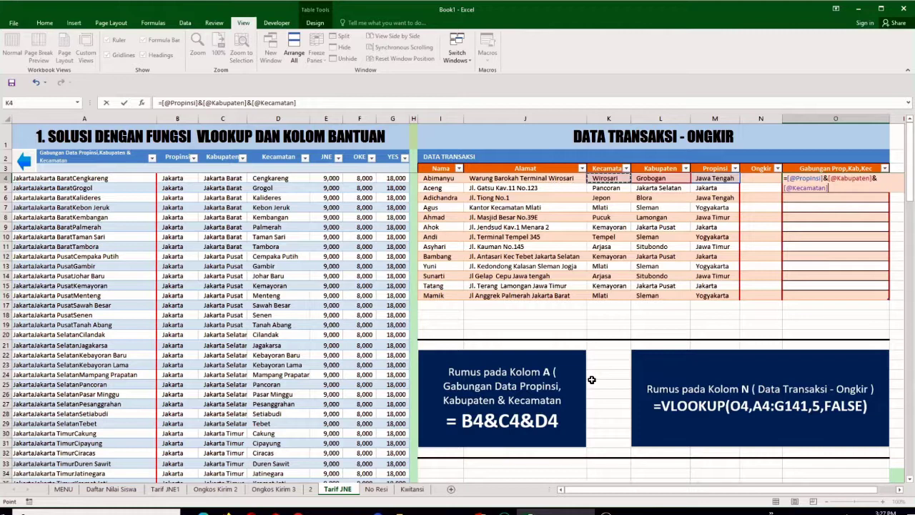
key("Return")
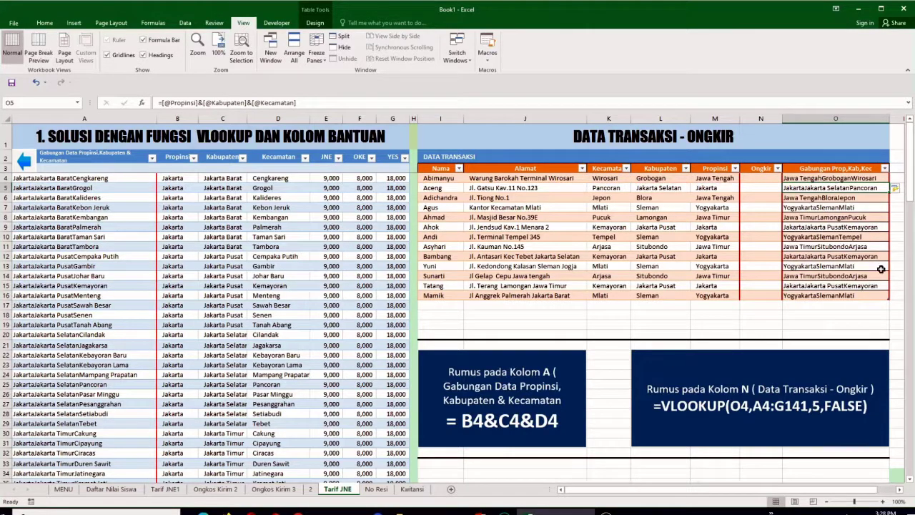
- Fill the Ongkir column of the transaction table from N4 with the formula =VLOOKUP(A4:G141,5,FALSE)
scroll(891, 245, "up", 5)
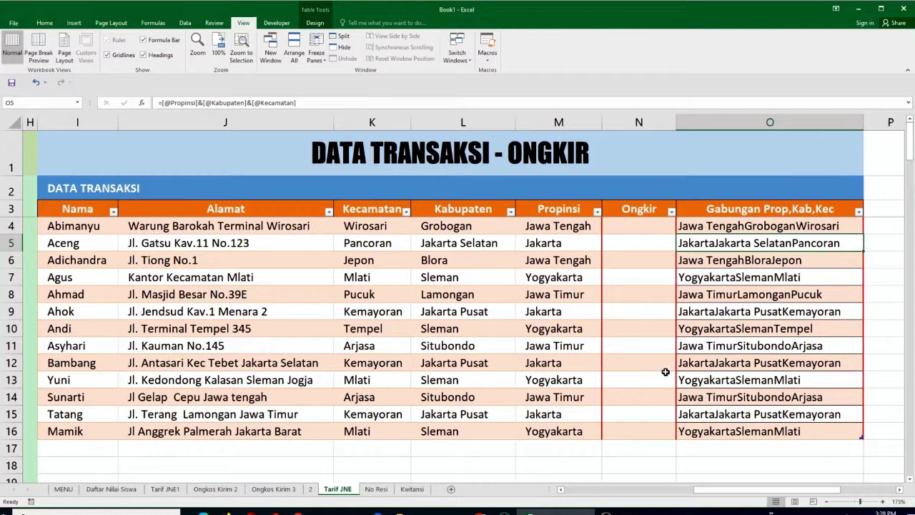
left_click(621, 227)
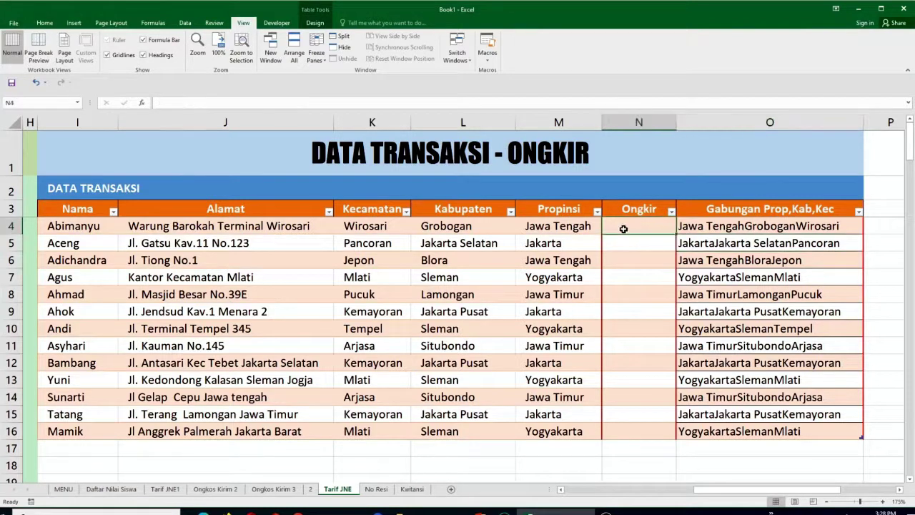
scroll(622, 226, "down", 4)
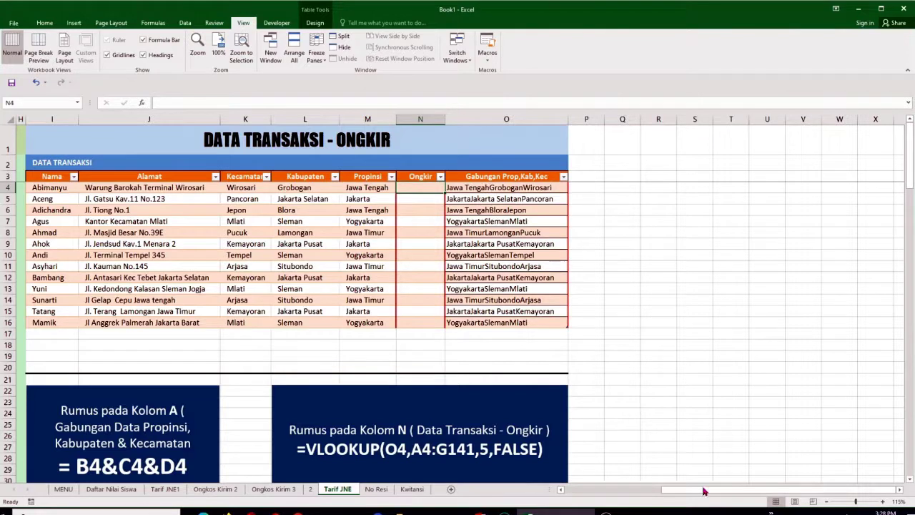
left_click_drag(737, 490, 642, 490)
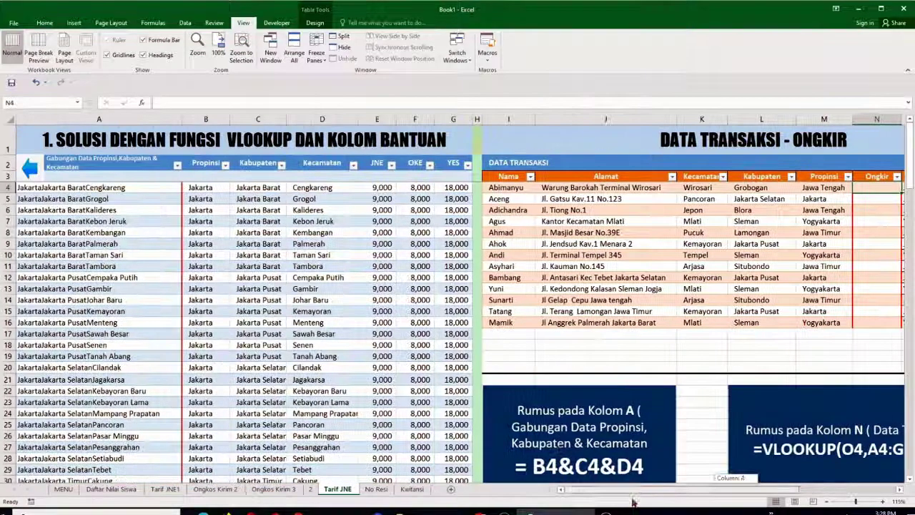
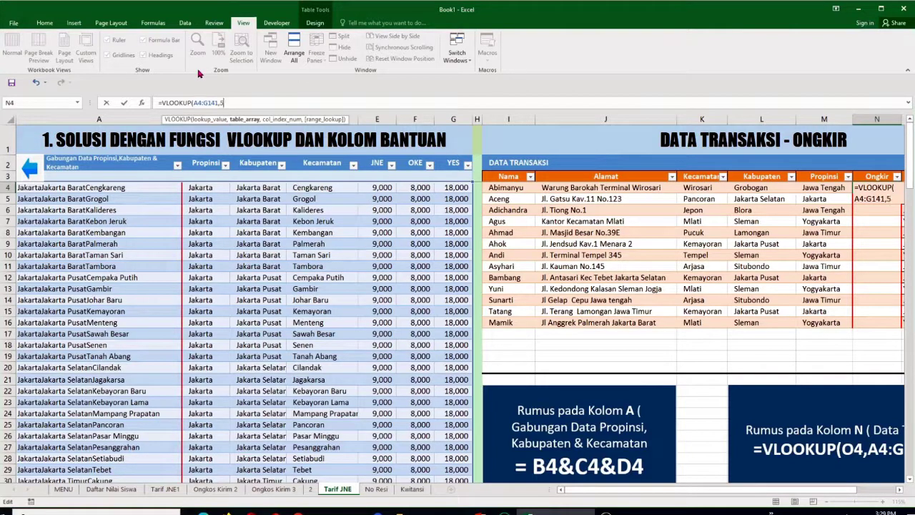
type(",")
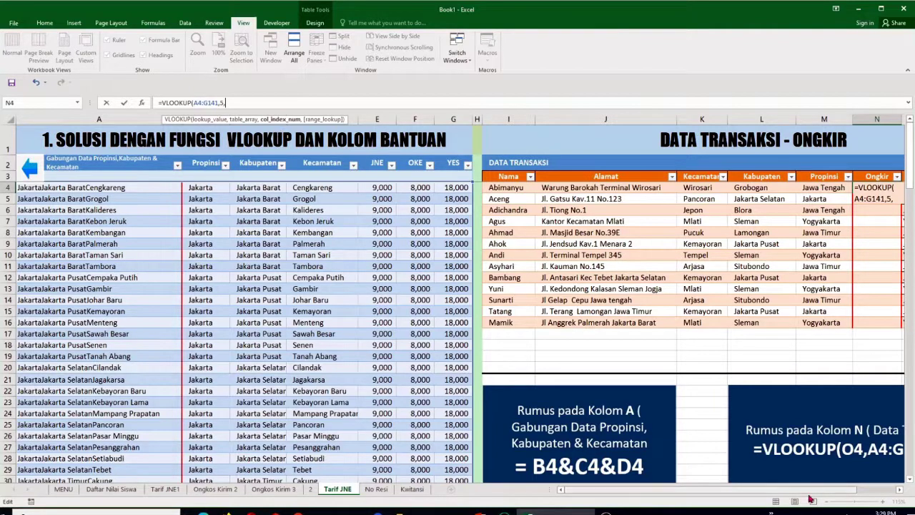
mouse_move(675, 494)
left_mouse_down()
mouse_move(731, 492)
mouse_move(688, 492)
left_mouse_up()
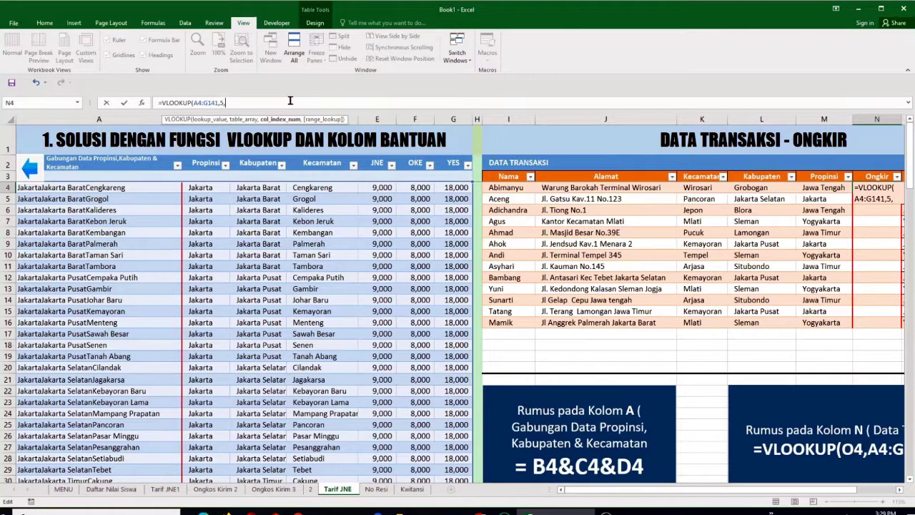
type("fa")
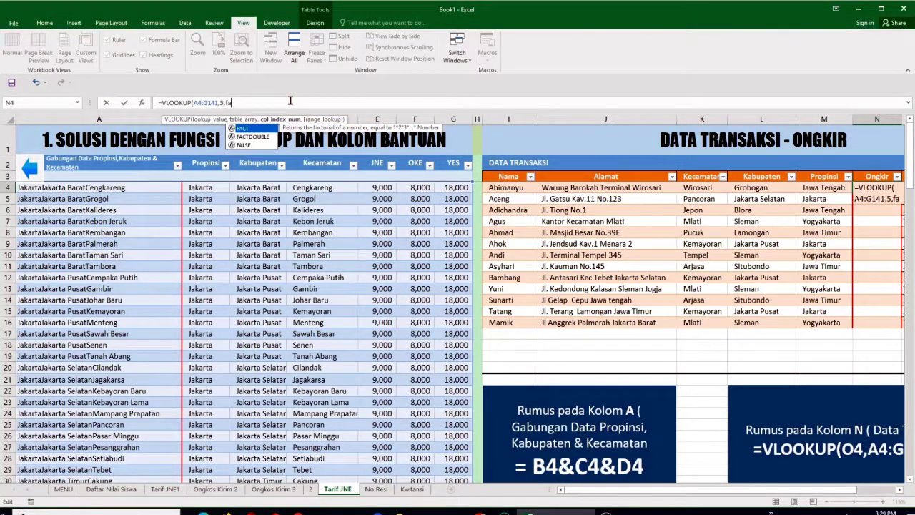
double_click(243, 145)
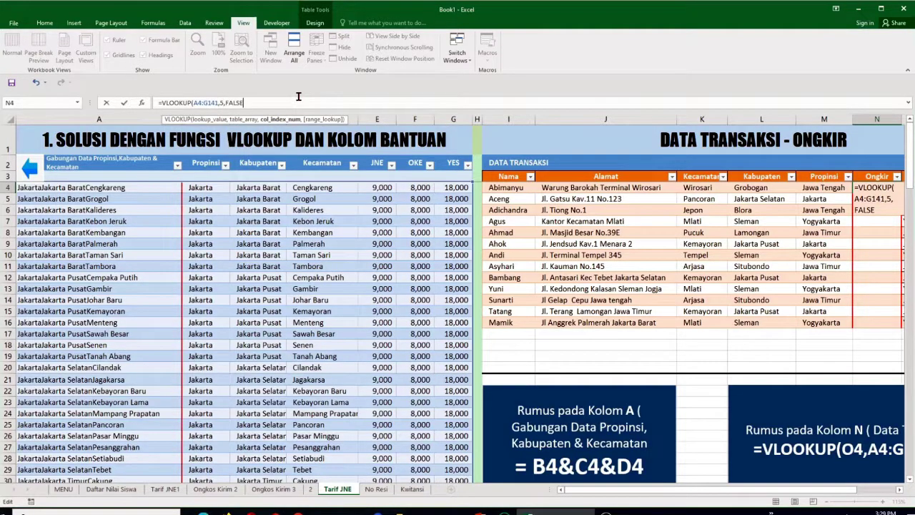
key("Return")
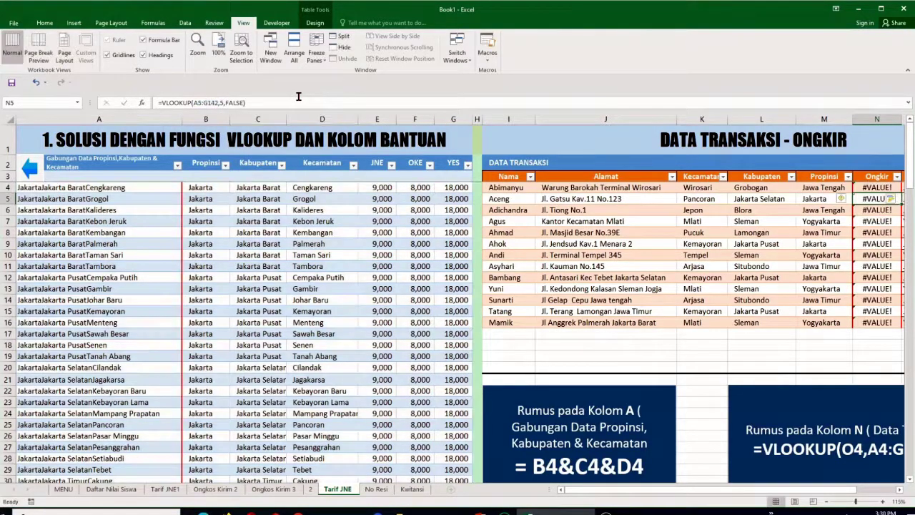
- Examine the Ongkir column's results alongside the combined-text columns of the transaction and rate tables
left_click_drag(721, 491, 785, 492)
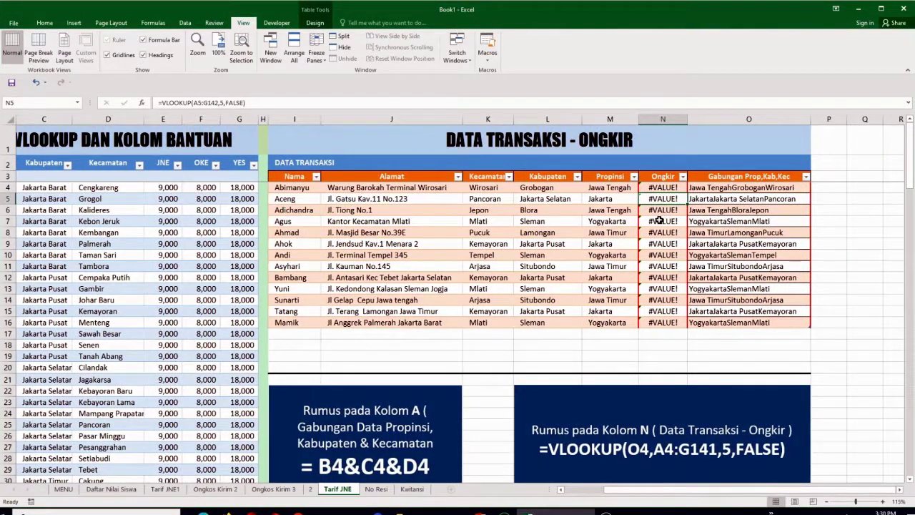
scroll(658, 308, "down", 3)
scroll(691, 376, "up", 3)
left_click_drag(661, 491, 592, 493)
scroll(502, 344, "down", 6)
scroll(504, 344, "up", 6)
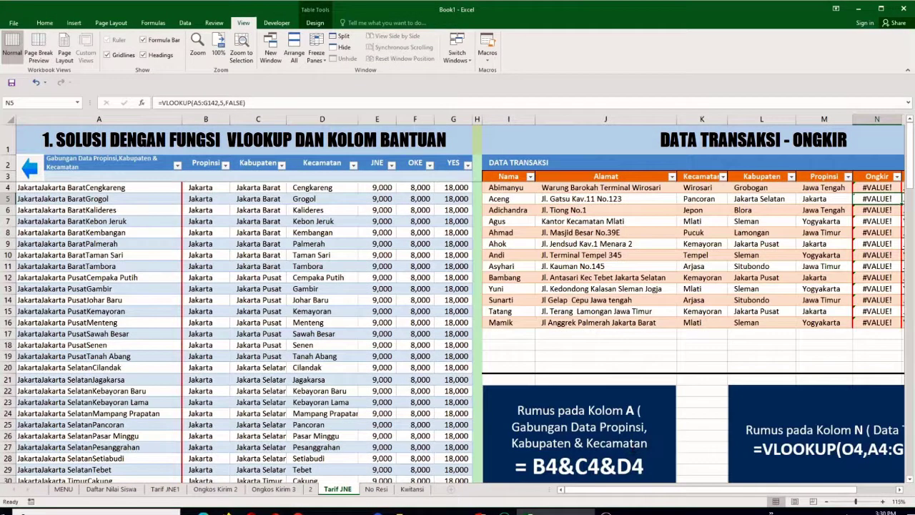
left_click_drag(709, 493, 761, 493)
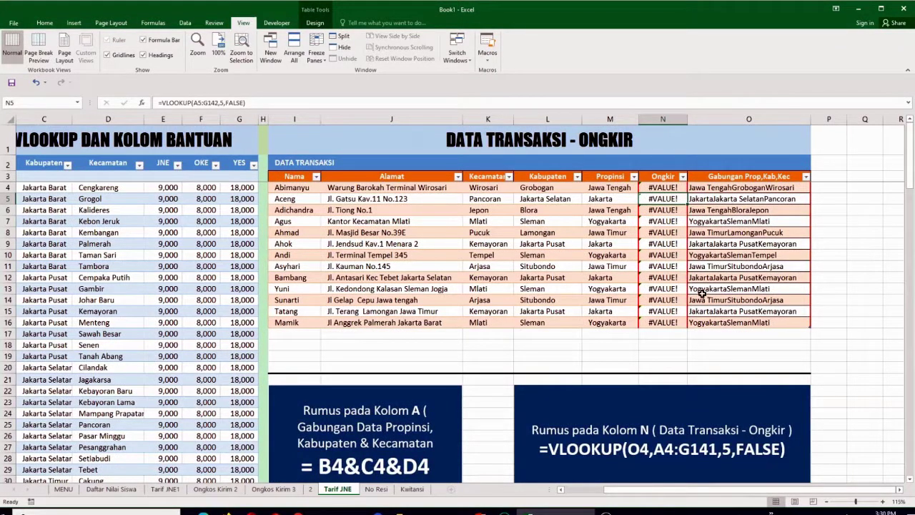
- Try to insert the Gabungan Prop,Kab,Kec column reference as the lookup value in N4's VLOOKUP formula
left_click(667, 191)
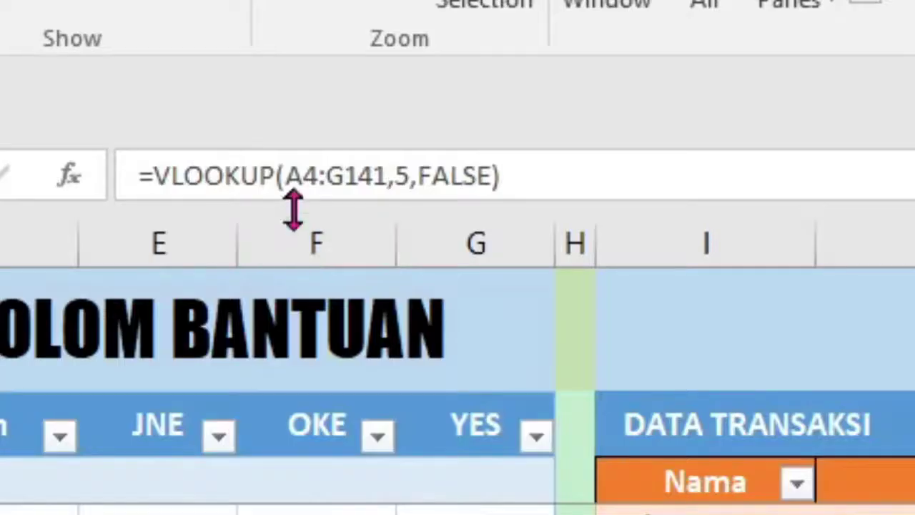
left_click(194, 103)
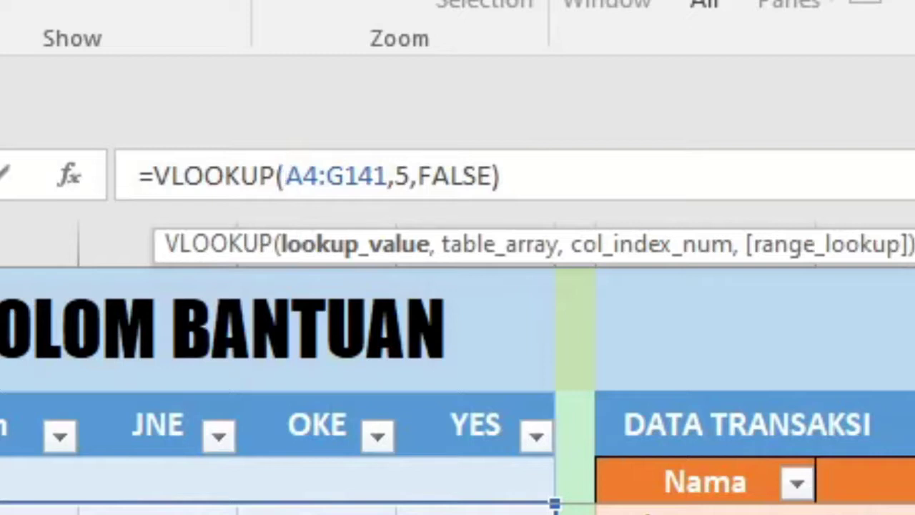
left_click(908, 504)
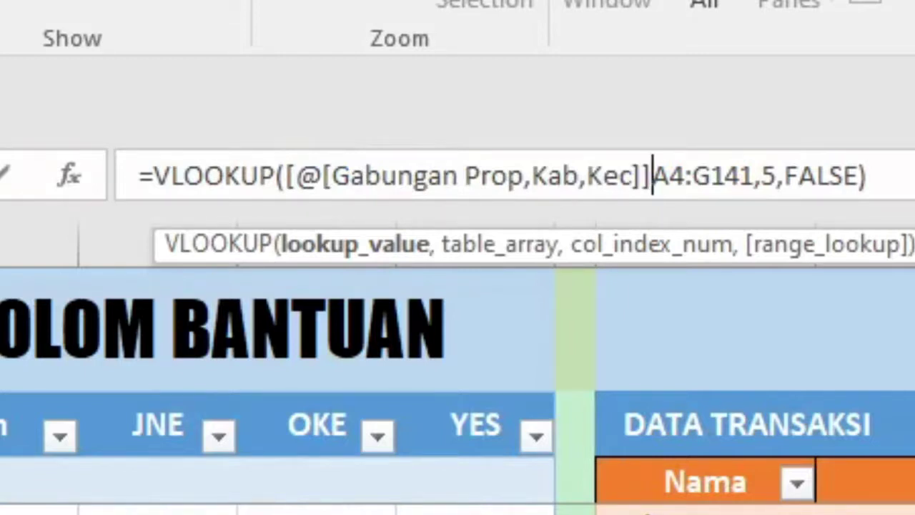
key("BackSpace")
key("BackSpace")
key("BackSpace")
key("BackSpace")
key("BackSpace")
key("BackSpace")
key("BackSpace")
key("BackSpace")
key("BackSpace")
key("BackSpace")
key("BackSpace")
key("BackSpace")
key("BackSpace")
key("BackSpace")
key("BackSpace")
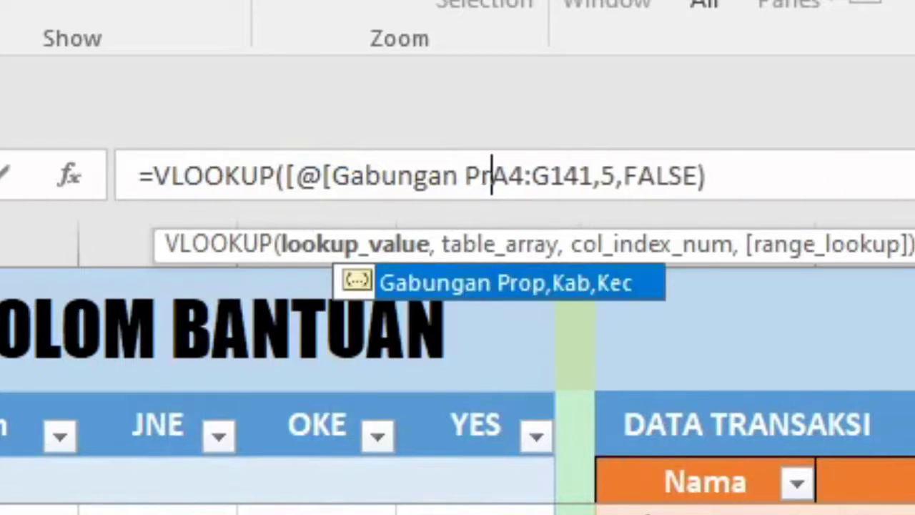
key("BackSpace")
key("BackSpace")
key("BackSpace")
key("BackSpace")
key("BackSpace")
key("BackSpace")
key("BackSpace")
key("BackSpace")
key("BackSpace")
key("BackSpace")
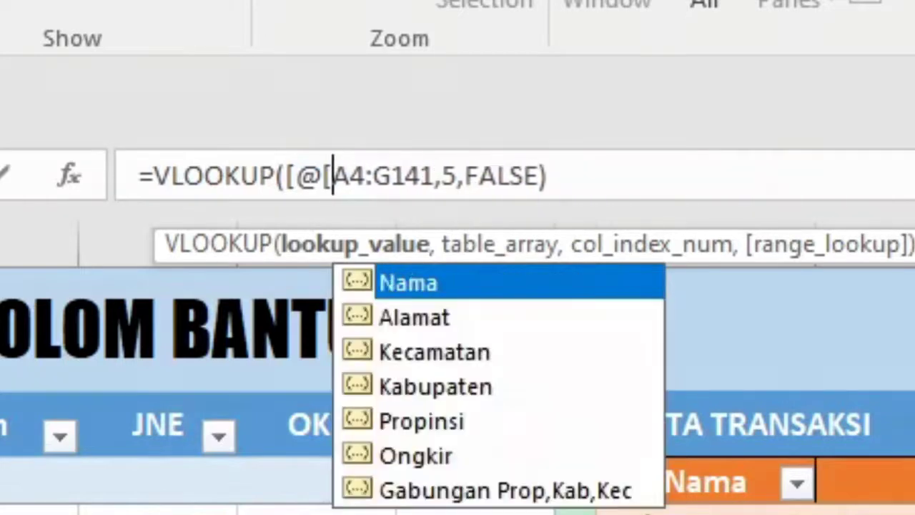
key("BackSpace")
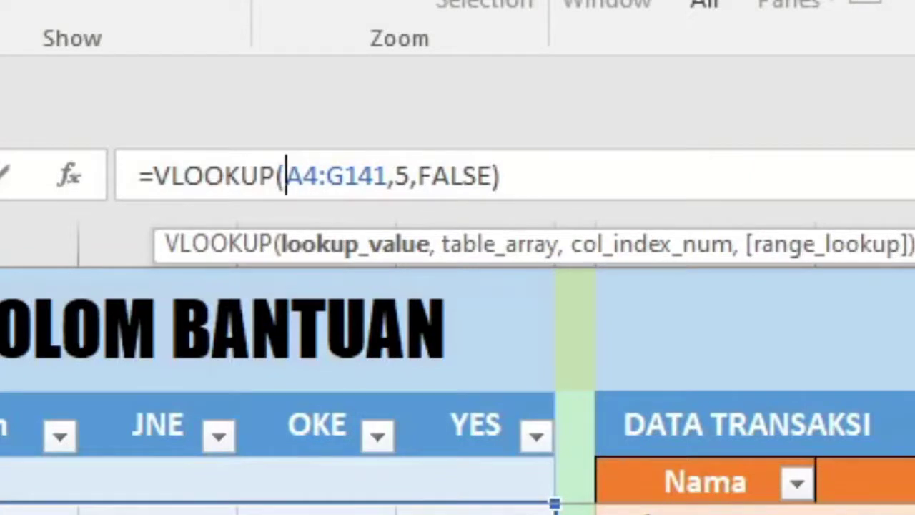
- Add O4 as the lookup value in N4's formula, making it =VLOOKUP(O4,A4:G141,5,FALSE)
type("u")
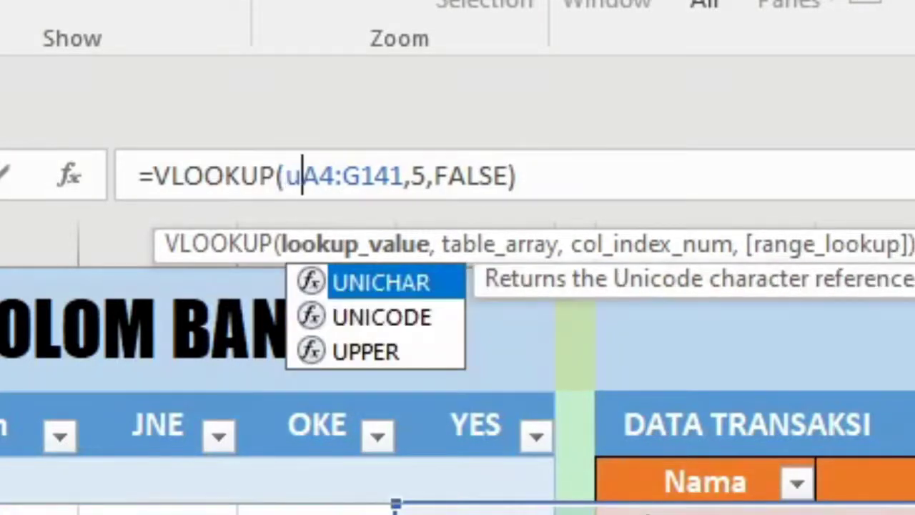
key("BackSpace")
type("o")
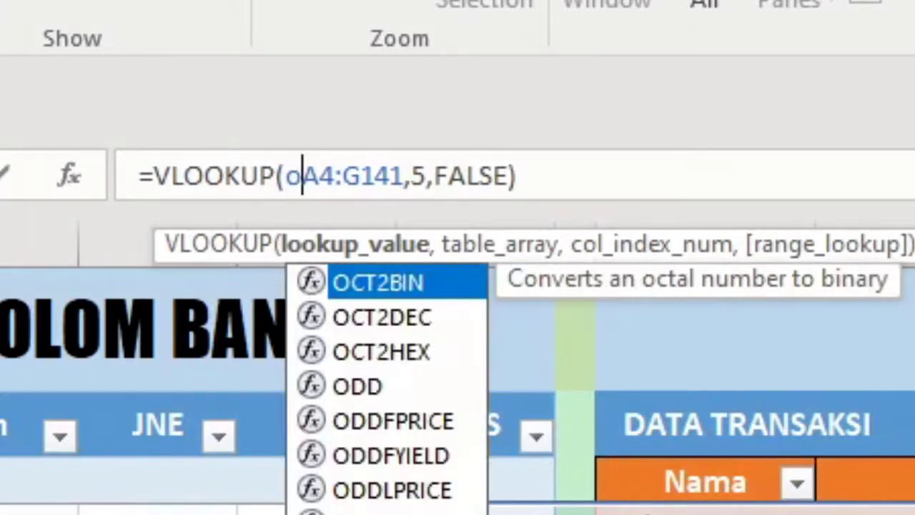
key("BackSpace")
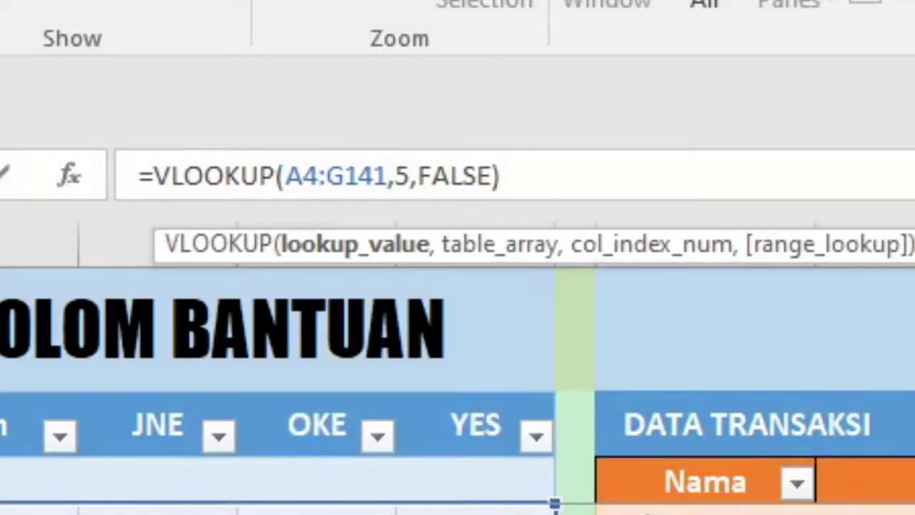
type("O")
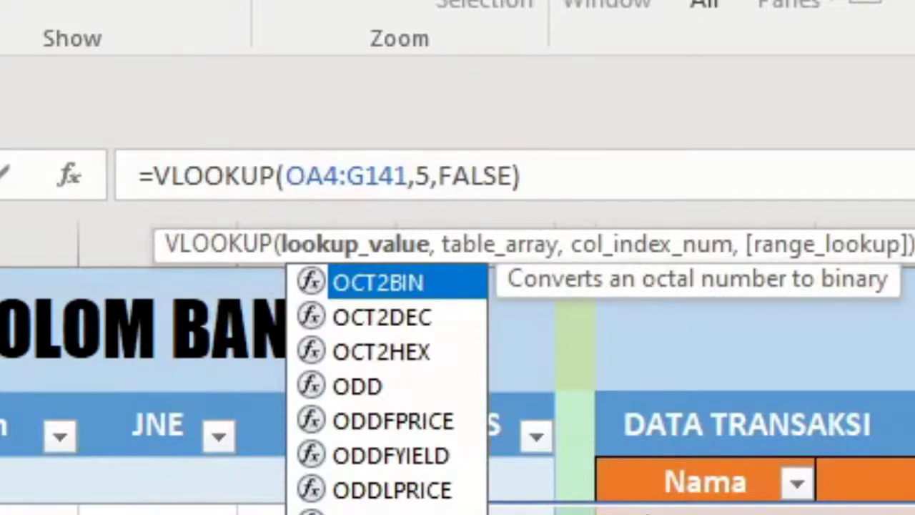
type("4,")
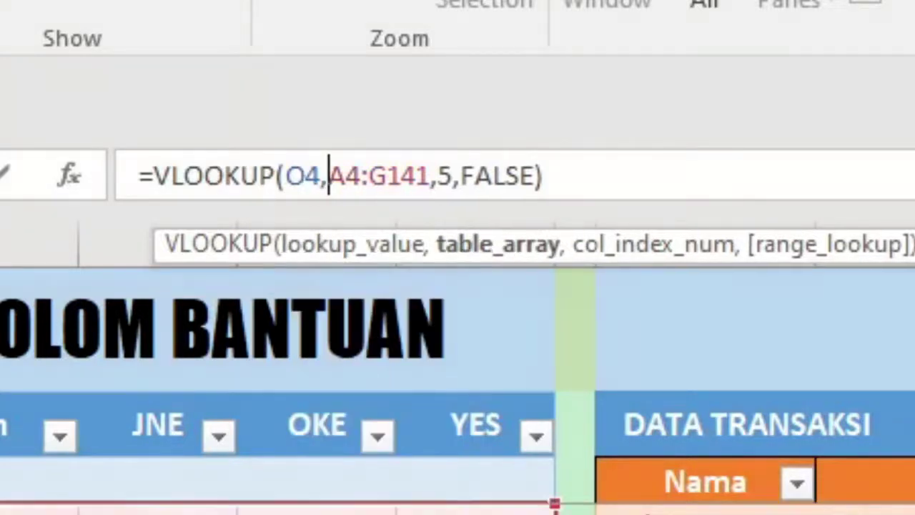
key("Return")
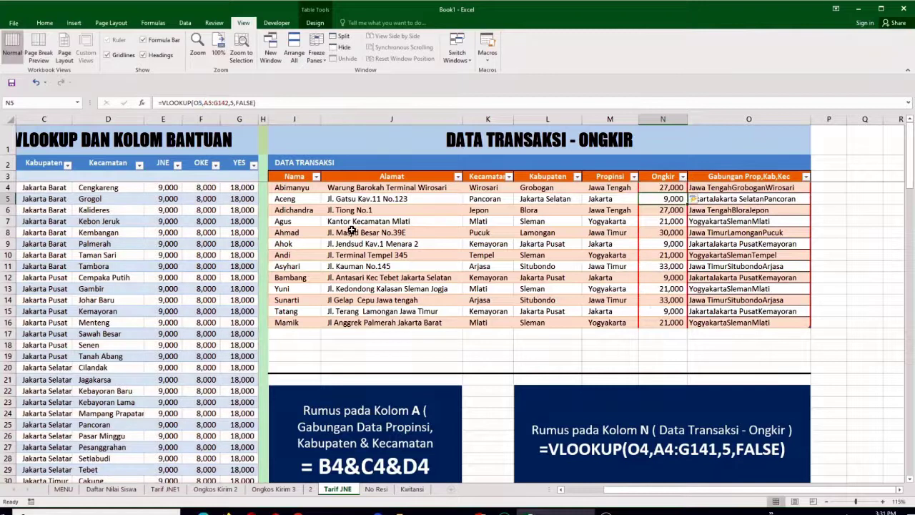
- Compare the Ongkir values in N4:N16 with the JNE column of the rate table, finding the Wirosari district in Grobogan, Jawa Tengah
left_click(673, 186)
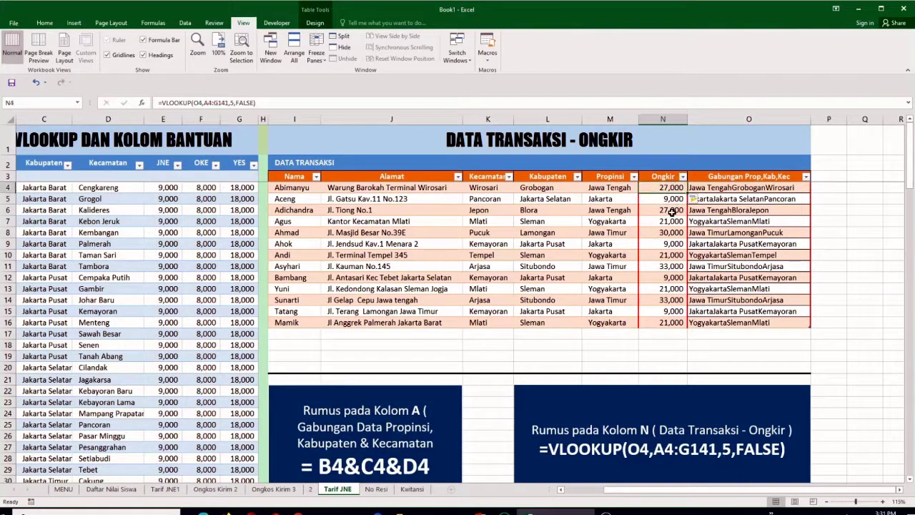
left_click_drag(668, 187, 667, 323)
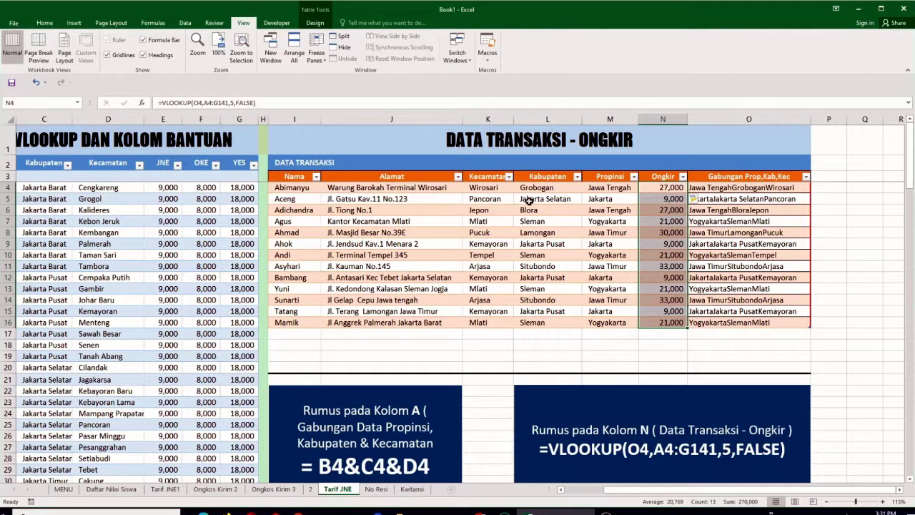
left_click_drag(661, 497, 605, 496)
scroll(243, 367, "down", 14)
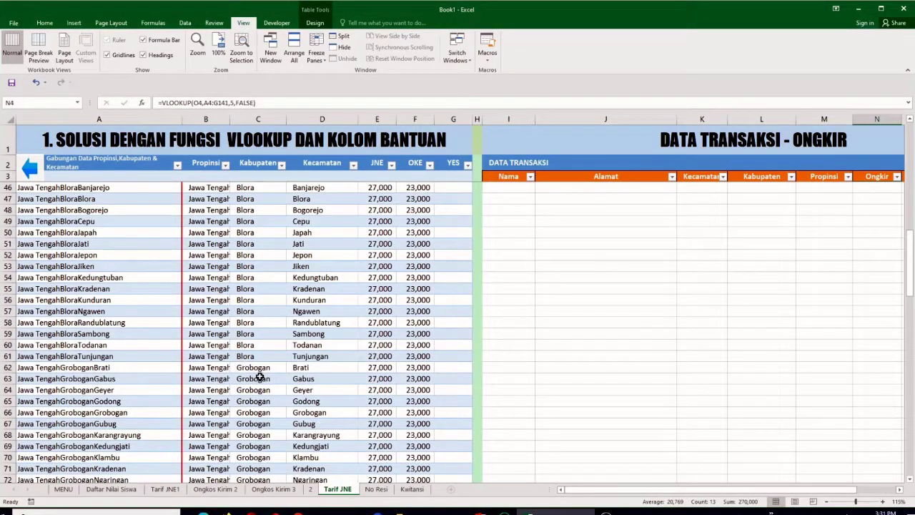
scroll(259, 378, "down", 5)
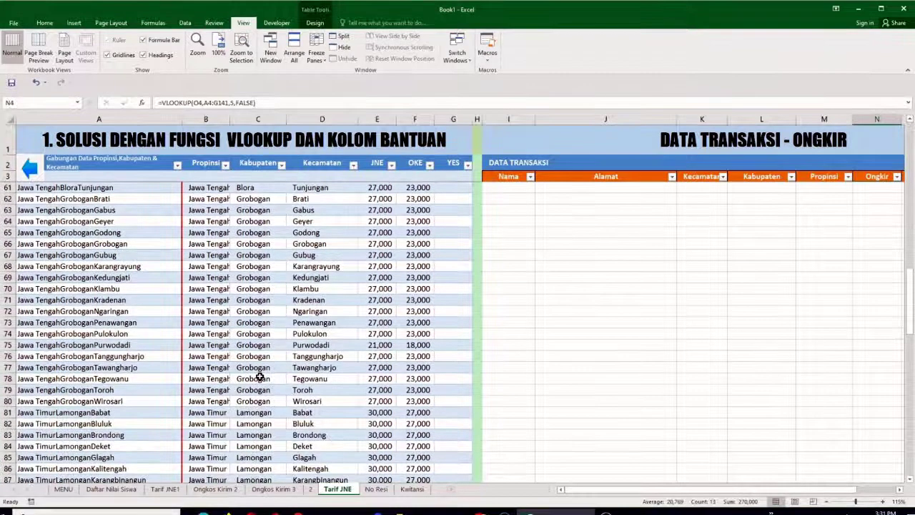
scroll(260, 377, "down", 6)
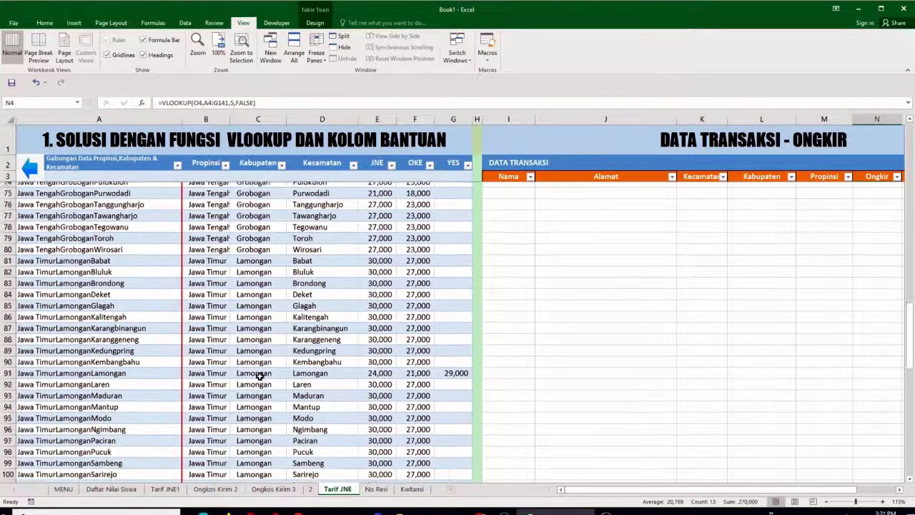
scroll(259, 377, "down", 2)
scroll(260, 378, "up", 10)
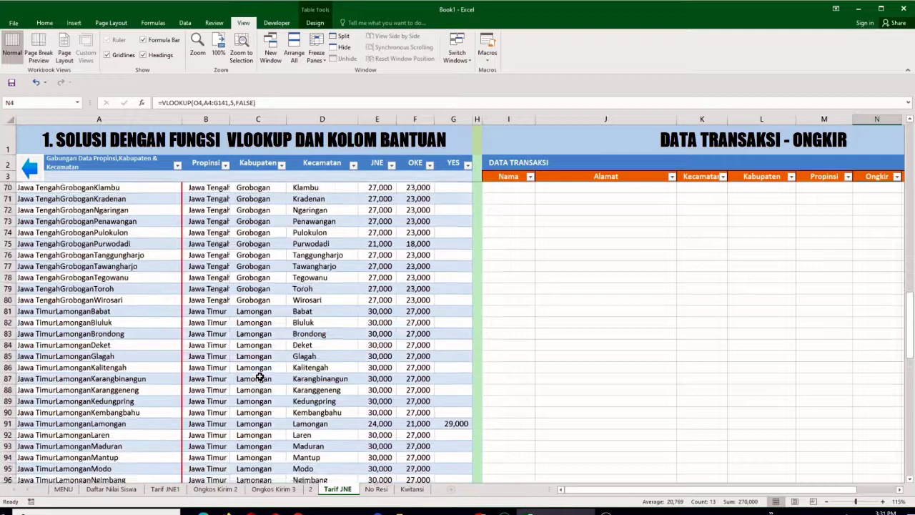
scroll(259, 378, "up", 5)
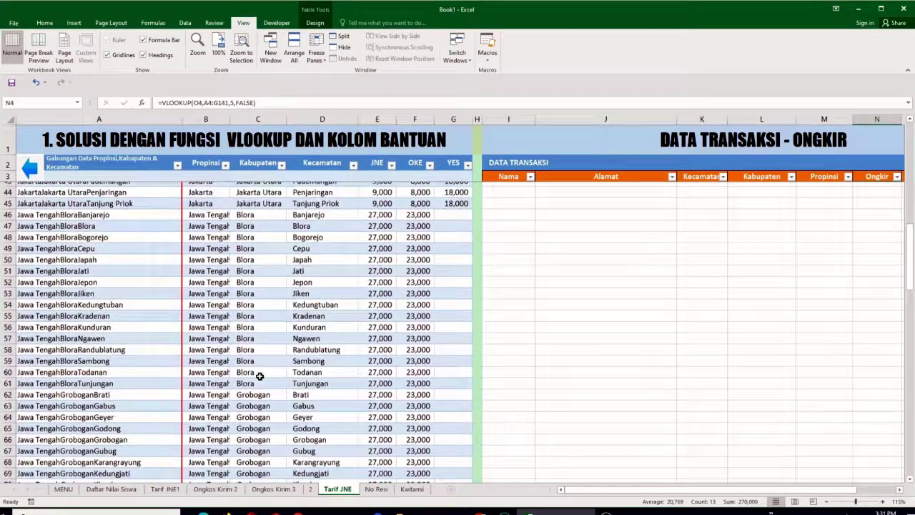
scroll(260, 377, "up", 2)
scroll(259, 376, "down", 2)
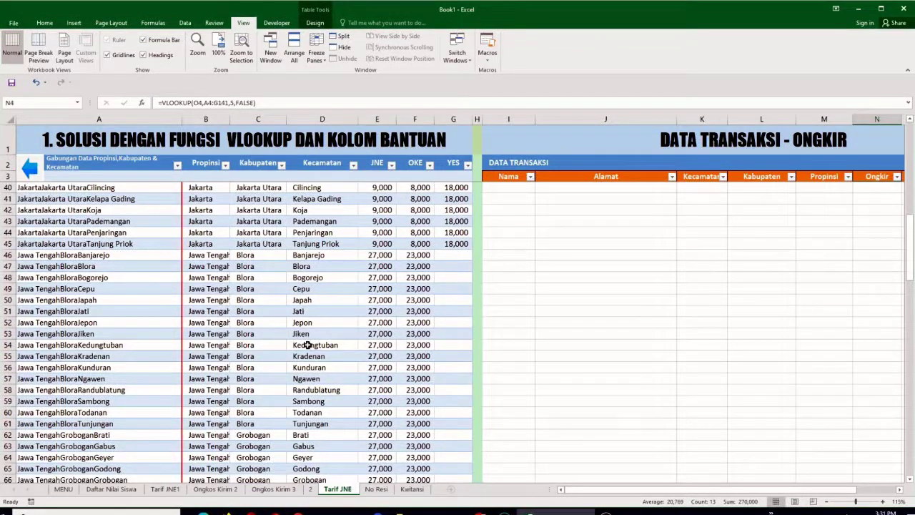
scroll(278, 429, "down", 3)
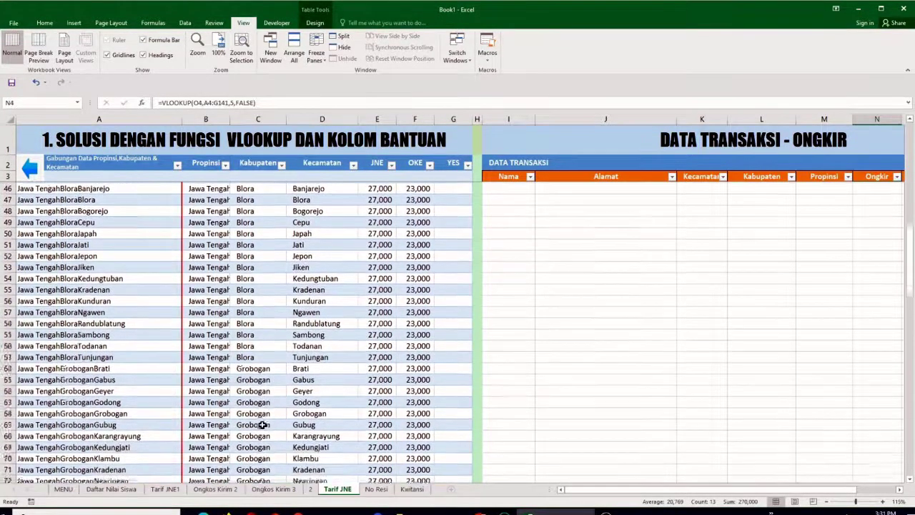
scroll(268, 343, "down", 4)
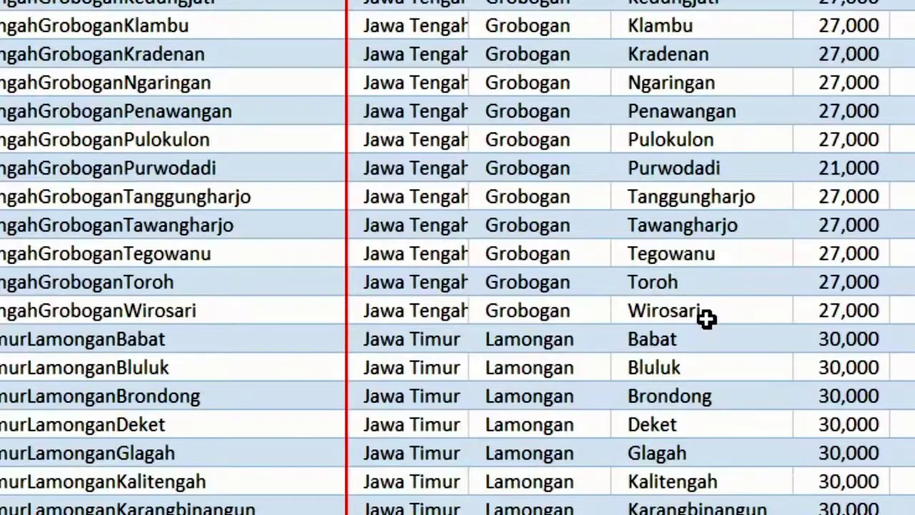
- Check the Ongkir value of the Wirosari, Grobogan, Jawa Tengah order in the transaction table
left_click_drag(213, 401, 316, 401)
key("ctrl+Page_Up")
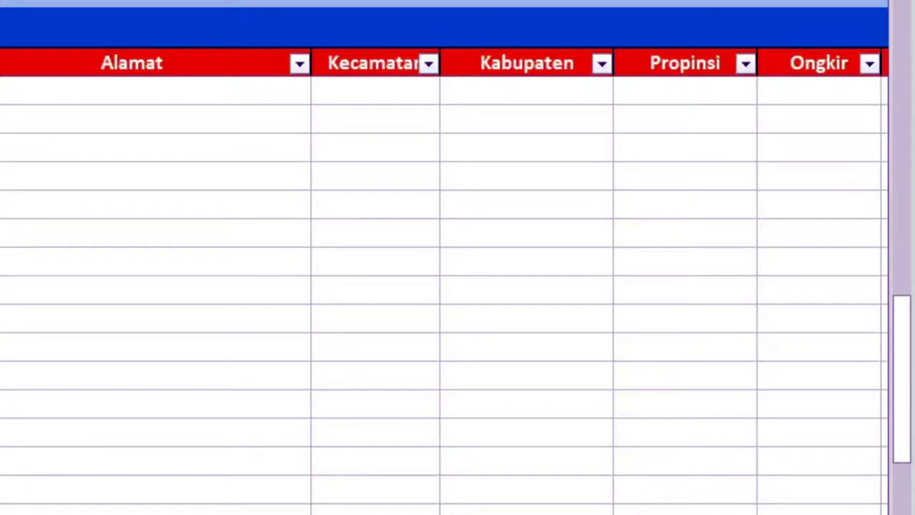
scroll(821, 103, "up", 5)
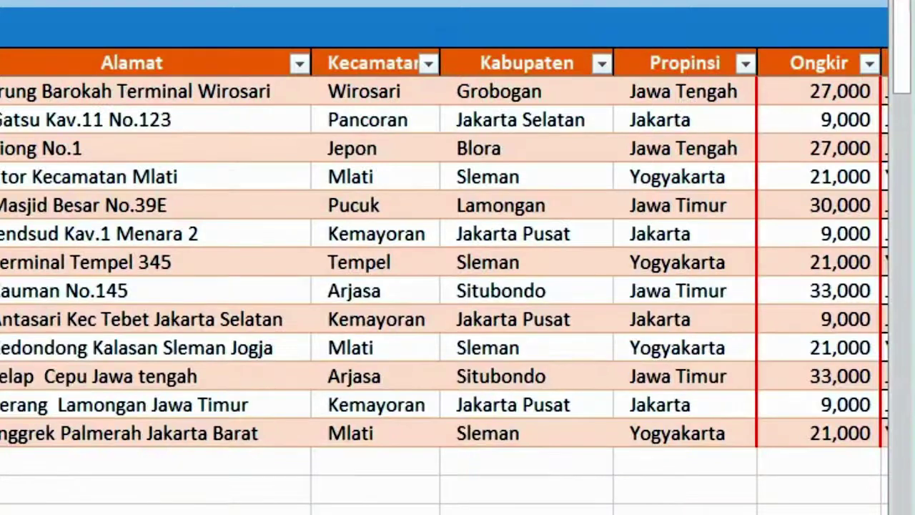
left_click_drag(824, 100, 687, 96)
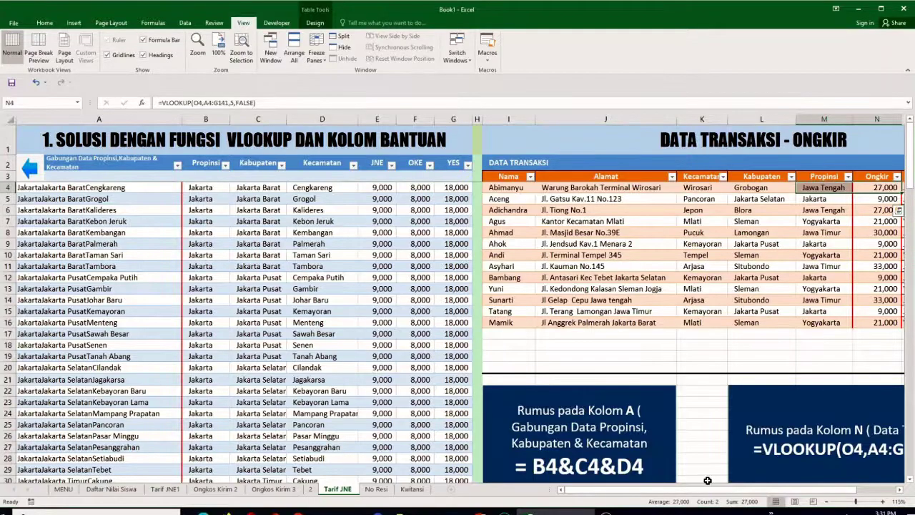
scroll(708, 489, "right", 2)
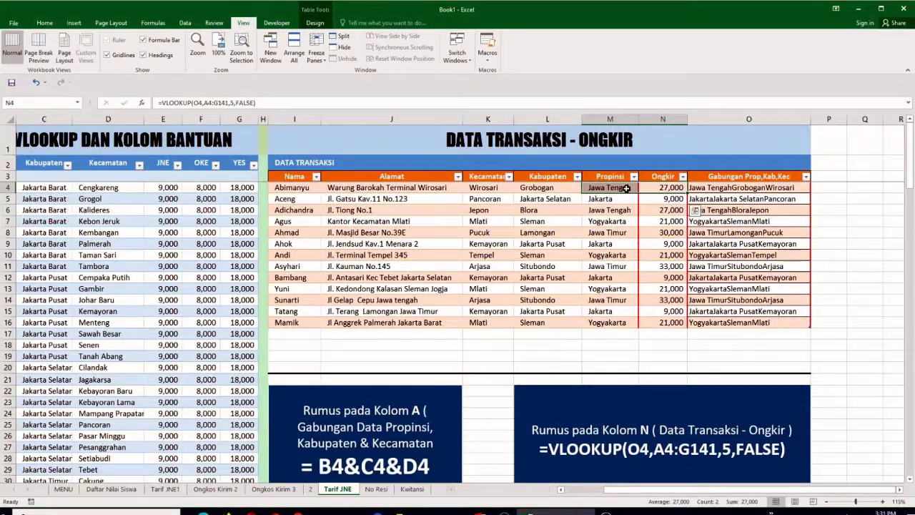
left_click_drag(662, 187, 666, 200)
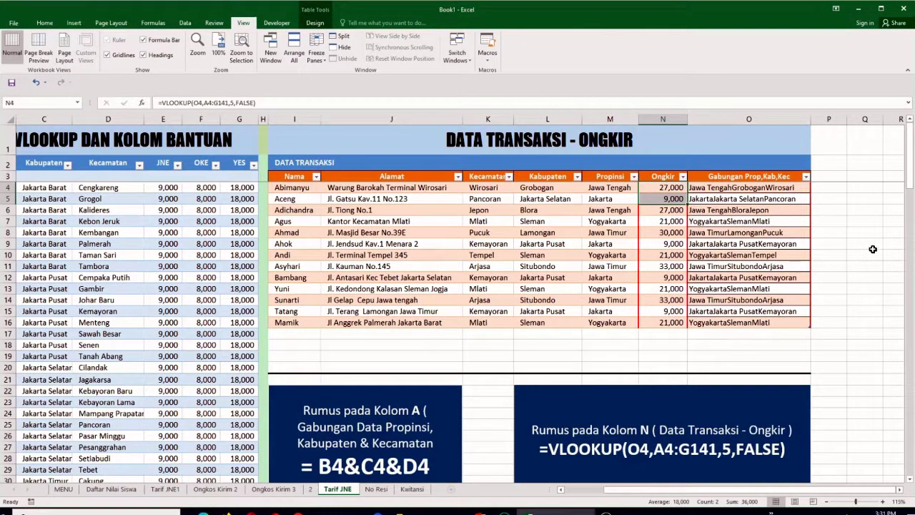
- Zoom the Tarif JNE sheet to fit columns A through P, showing both the rate and transaction tables
left_click(831, 120)
left_click_drag(832, 120, 43, 120)
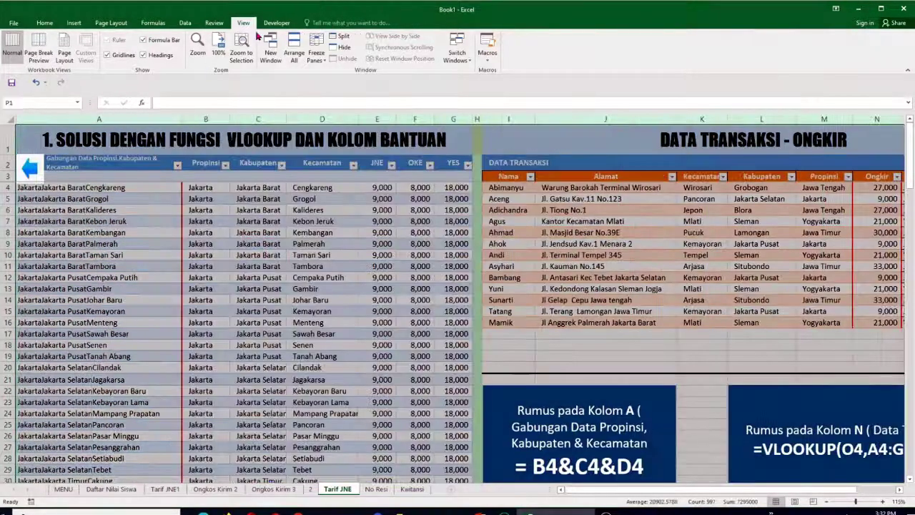
left_click(242, 49)
left_click(747, 322)
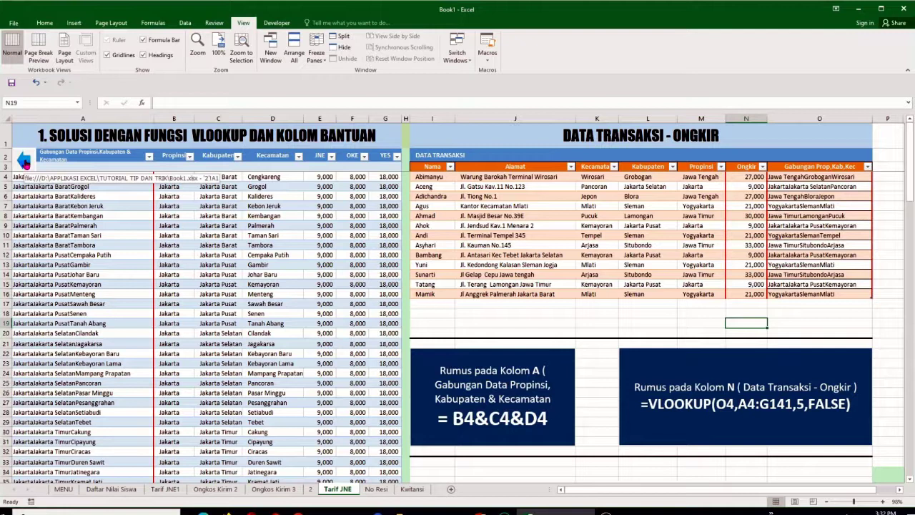
- Open the INDEX, MATCH & ARRAY FORMULA solution and review its shipping rate table on the Tarif JNE1 sheet
left_click(25, 160)
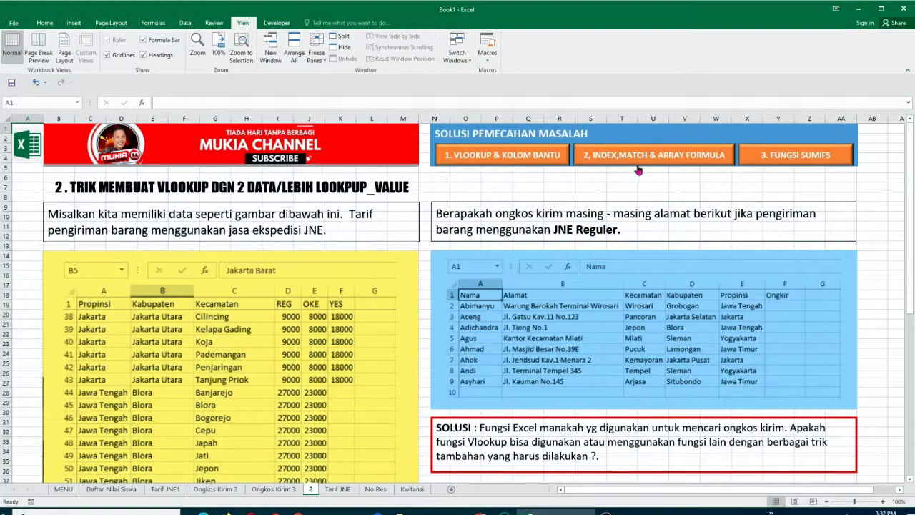
left_click(639, 158)
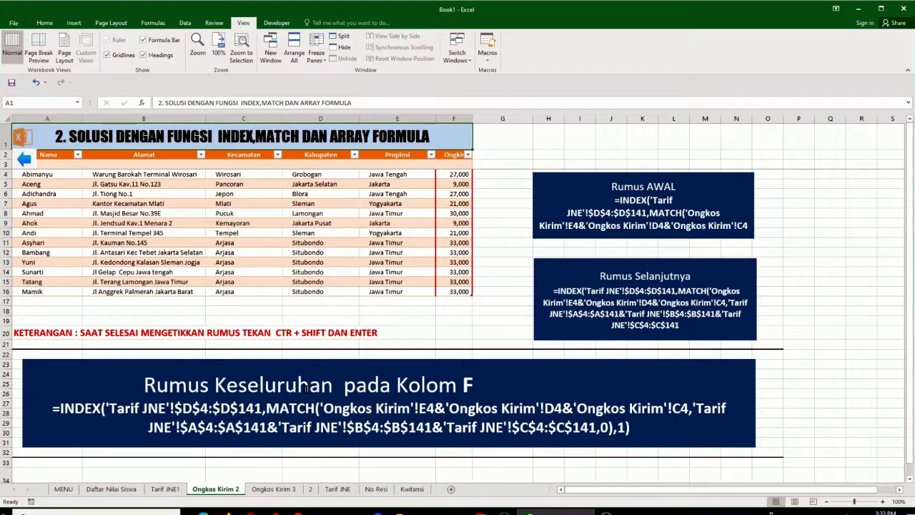
left_click(23, 159)
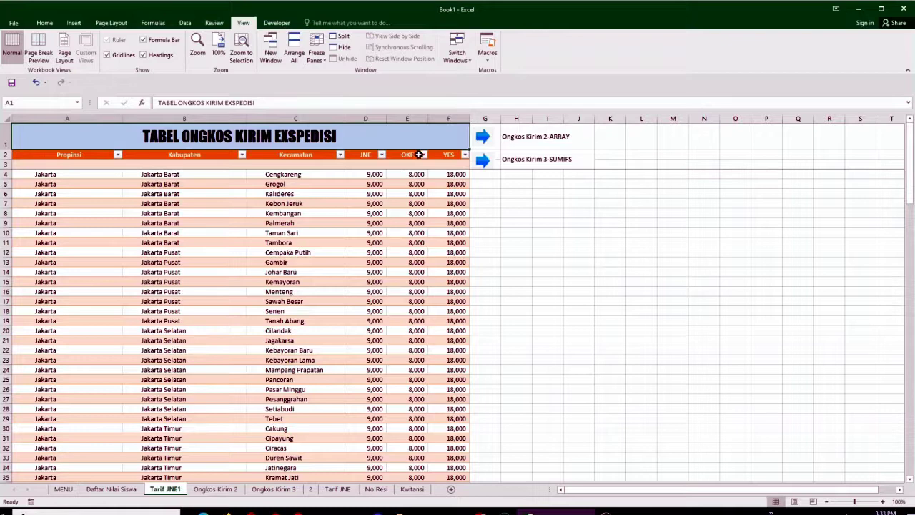
scroll(446, 410, "down", 20)
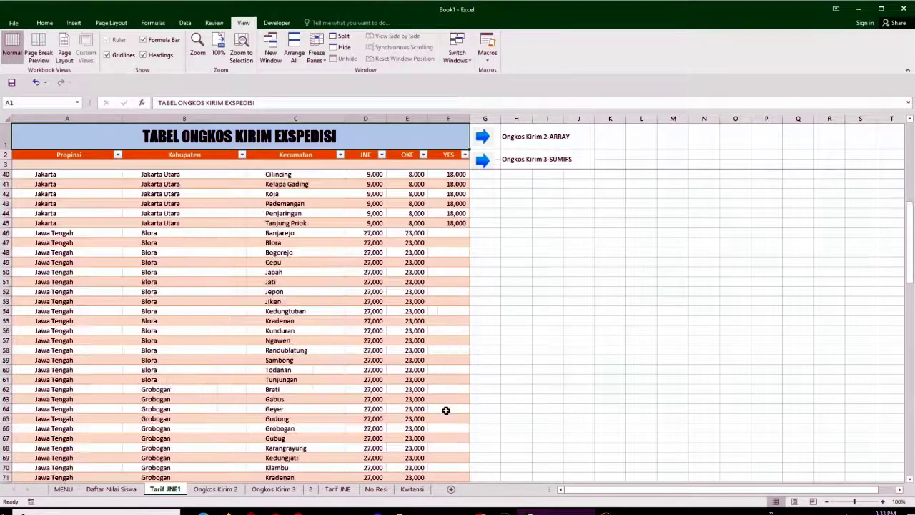
scroll(446, 411, "down", 15)
scroll(445, 400, "up", 20)
scroll(445, 394, "up", 18)
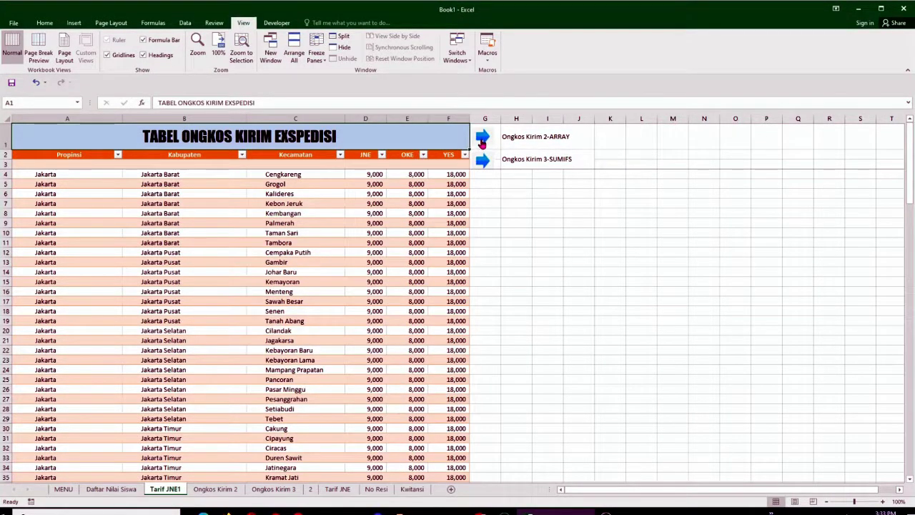
- Return to the Ongkos Kirim 2 sheet and inspect the array formulas in the Ongkir column, F4:F16
left_click(483, 136)
left_click_drag(455, 175, 456, 291)
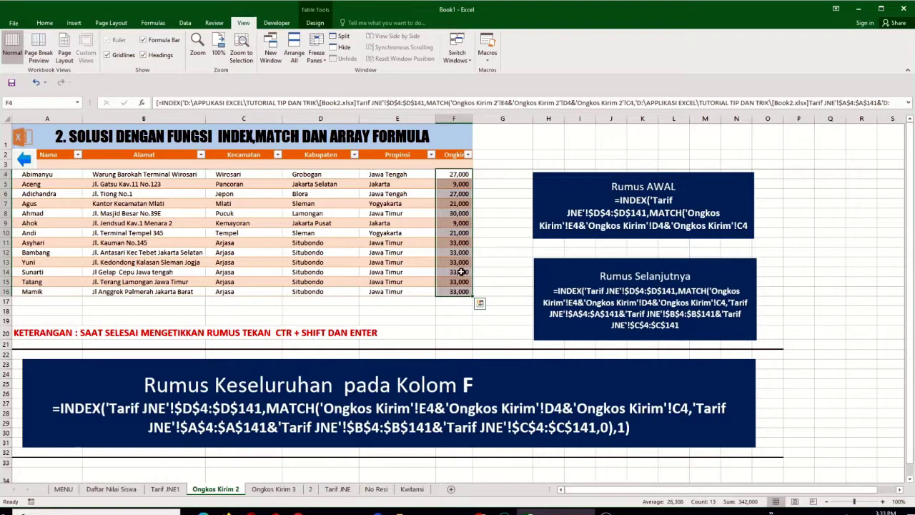
left_click(456, 240)
left_click(455, 213)
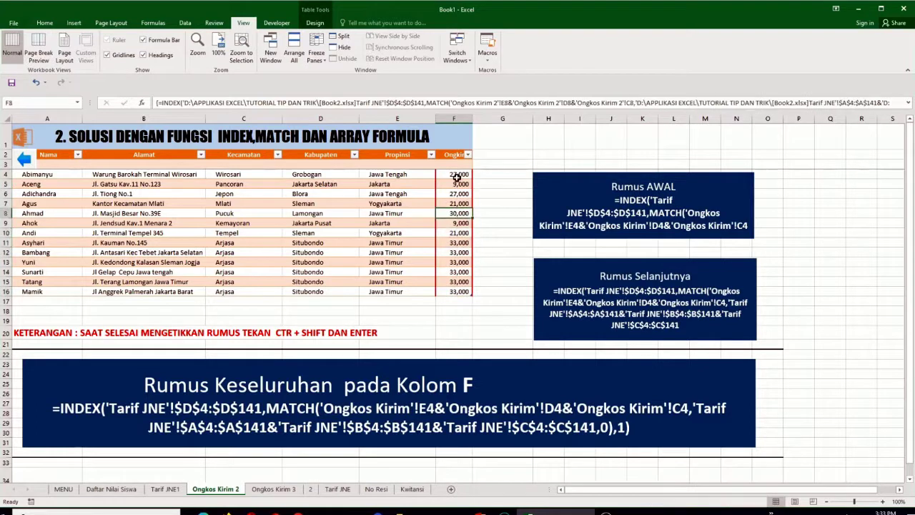
left_click_drag(457, 176, 457, 290)
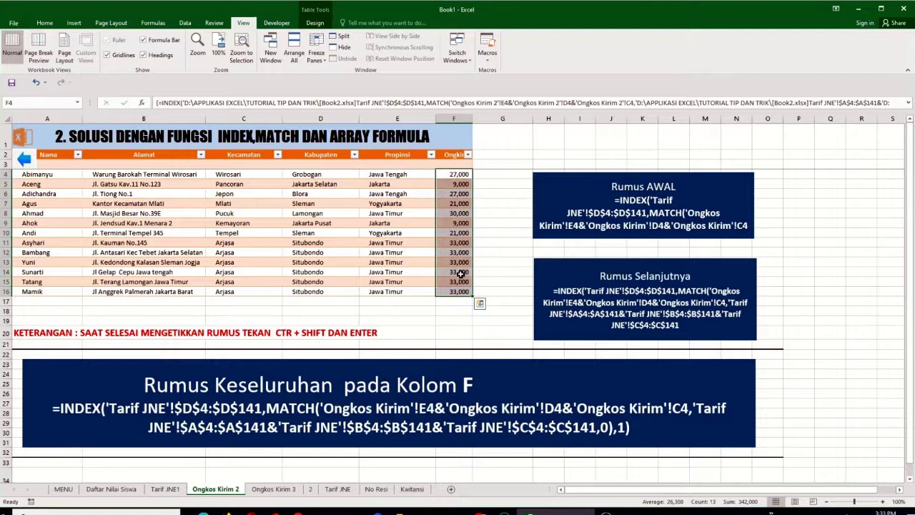
left_click(454, 238)
- Clear the existing Ongkir formulas from F4:F16
left_click_drag(452, 174, 455, 291)
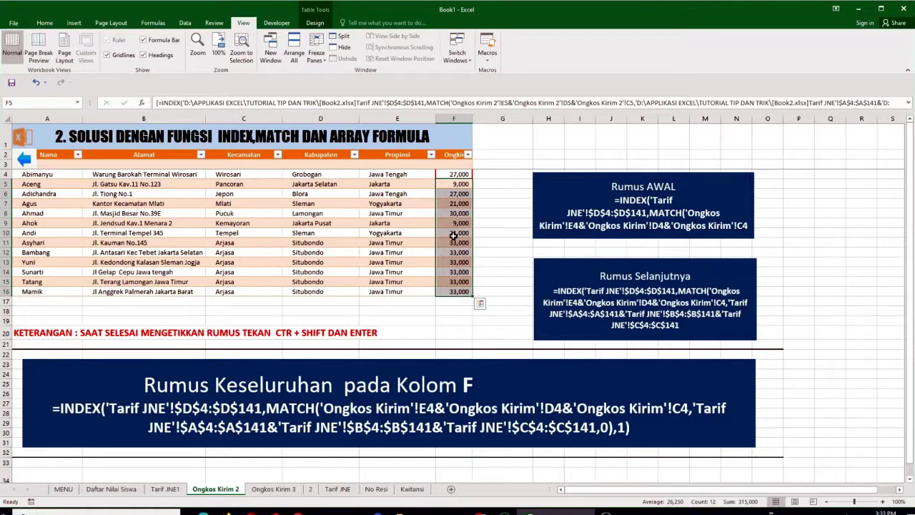
key("Delete")
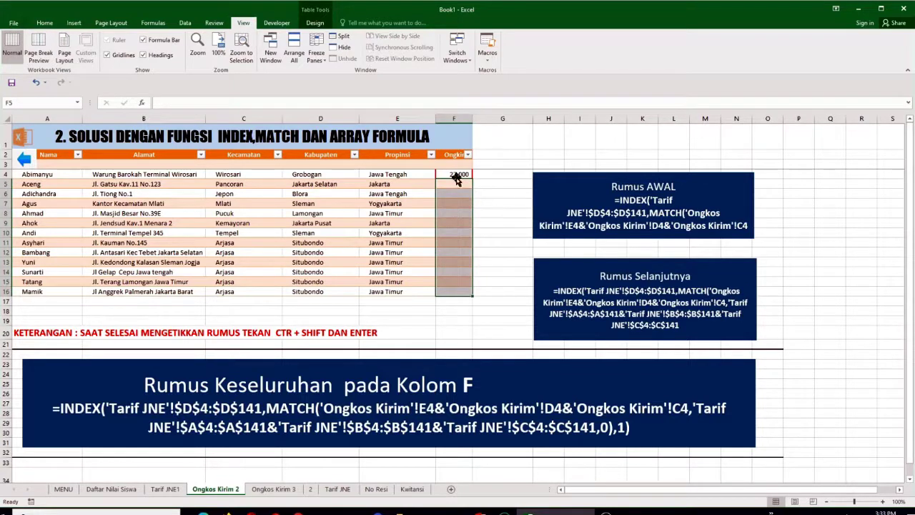
left_click_drag(456, 175, 459, 284)
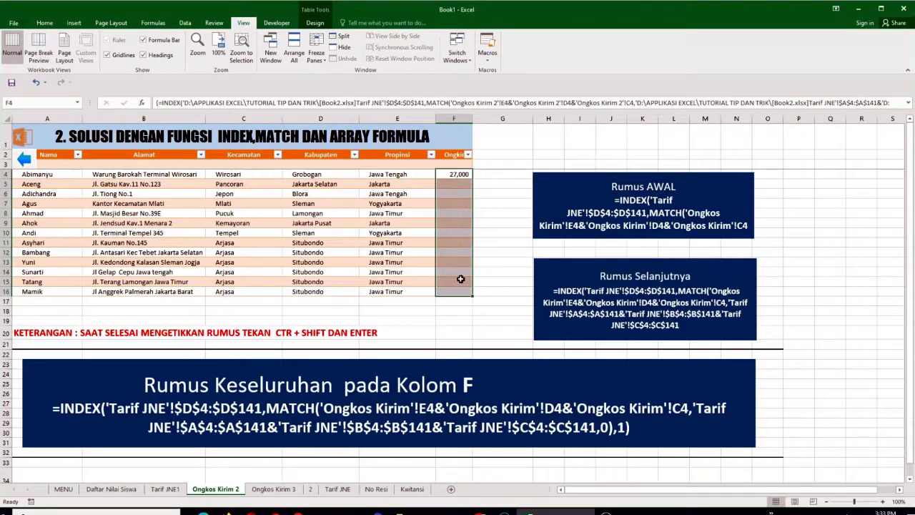
key("Delete")
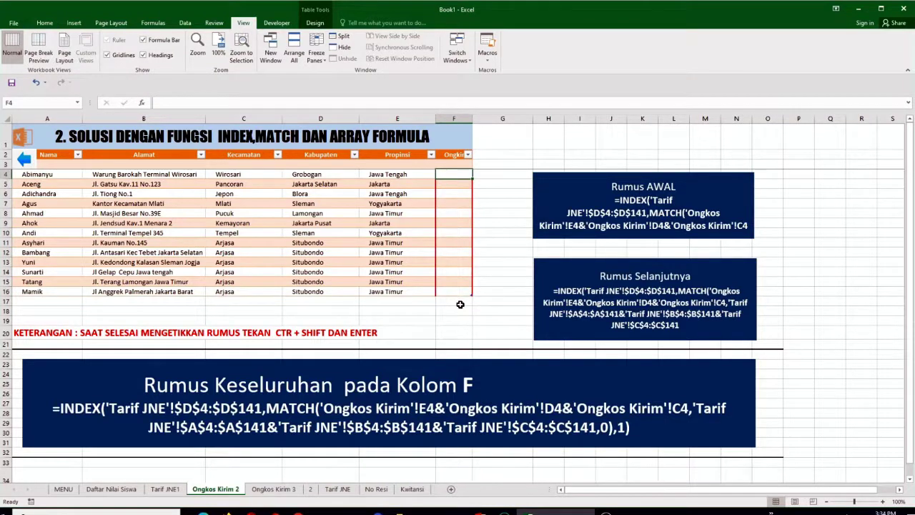
- Start an INDEX formula in F4 for the first Ongkir value
type("=")
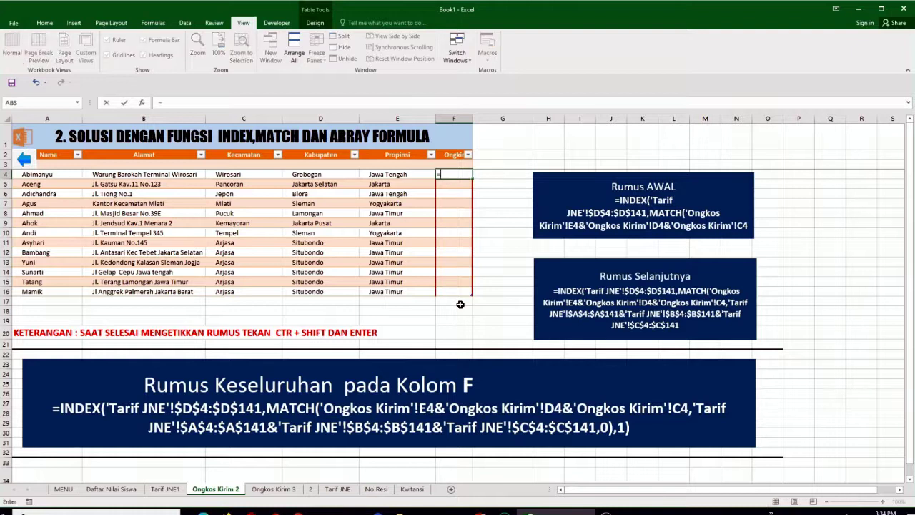
type("inde")
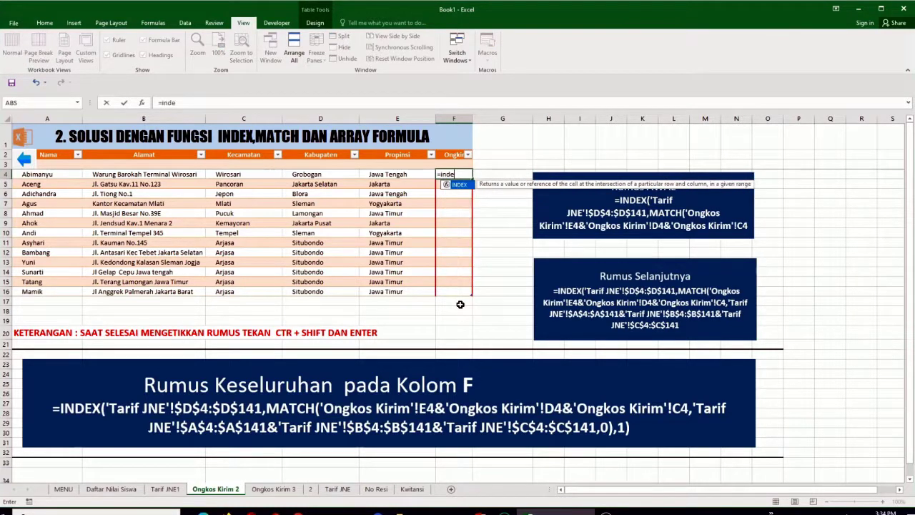
double_click(450, 188)
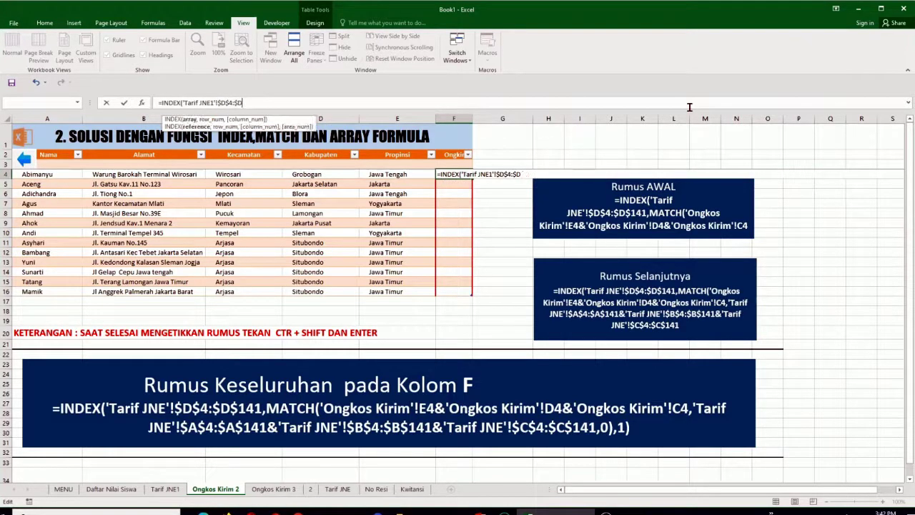
- Replace the partial array reference in F4's INDEX formula with the JNE column range D4:D141 on the Tarif JNE1 sheet
key("BackSpace")
key("BackSpace")
key("BackSpace")
key("BackSpace")
key("BackSpace")
key("BackSpace")
key("BackSpace")
key("BackSpace")
key("BackSpace")
key("BackSpace")
key("BackSpace")
key("BackSpace")
key("BackSpace")
key("BackSpace")
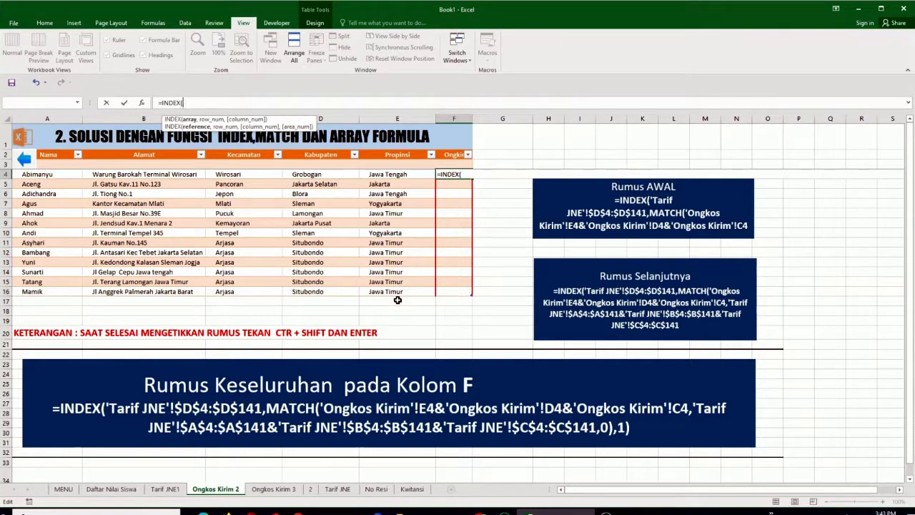
left_click(164, 489)
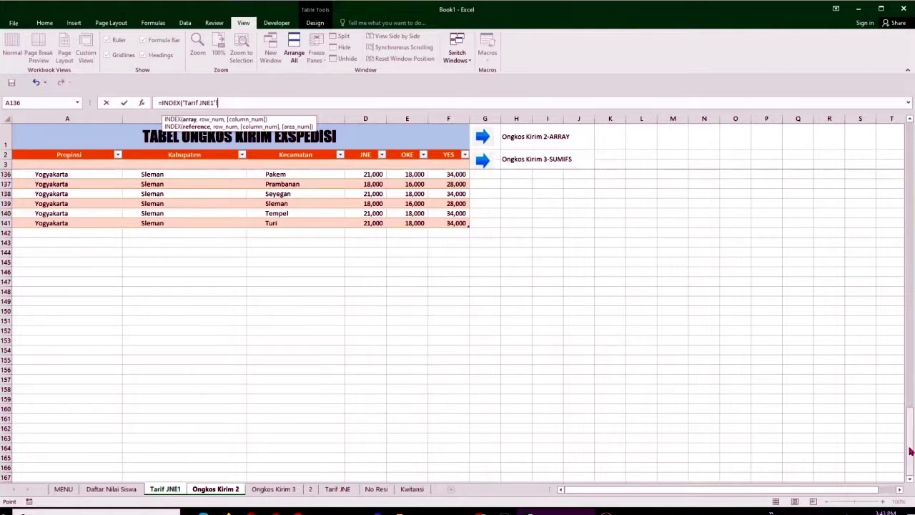
left_click_drag(911, 452, 910, 157)
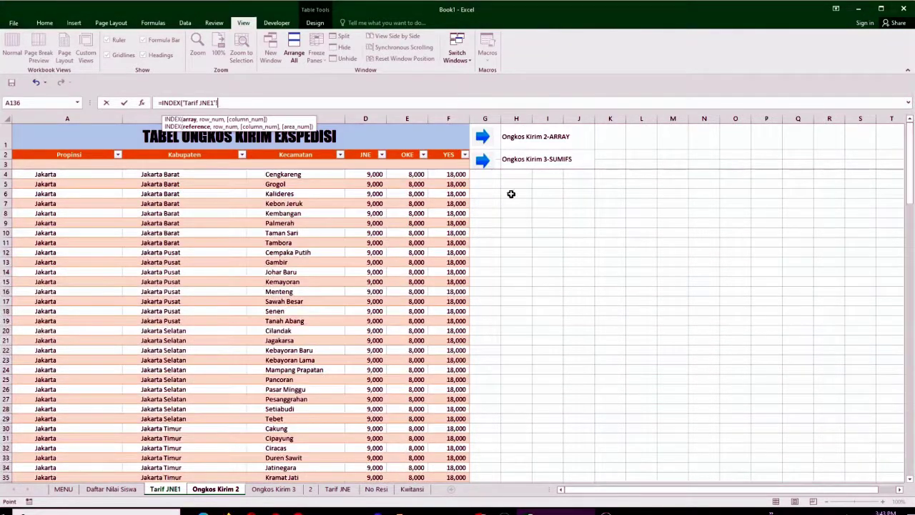
left_click_drag(376, 175, 378, 465)
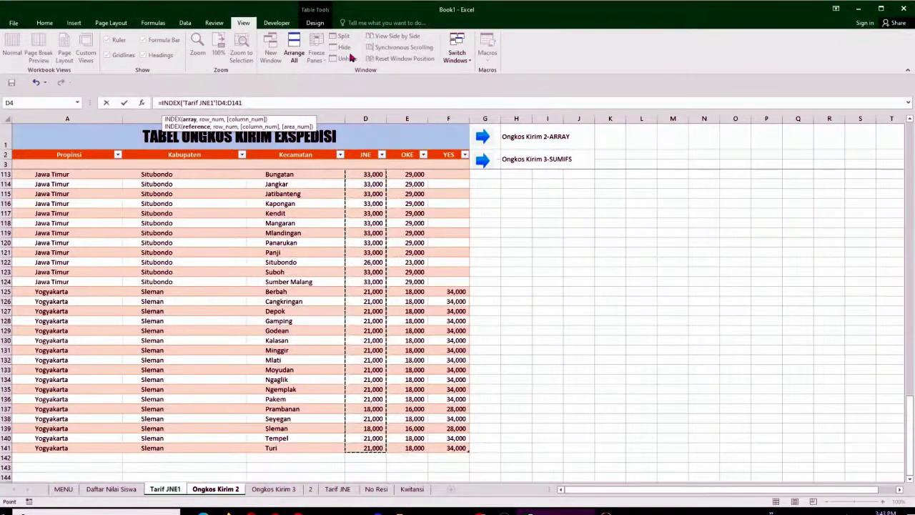
type(",mat")
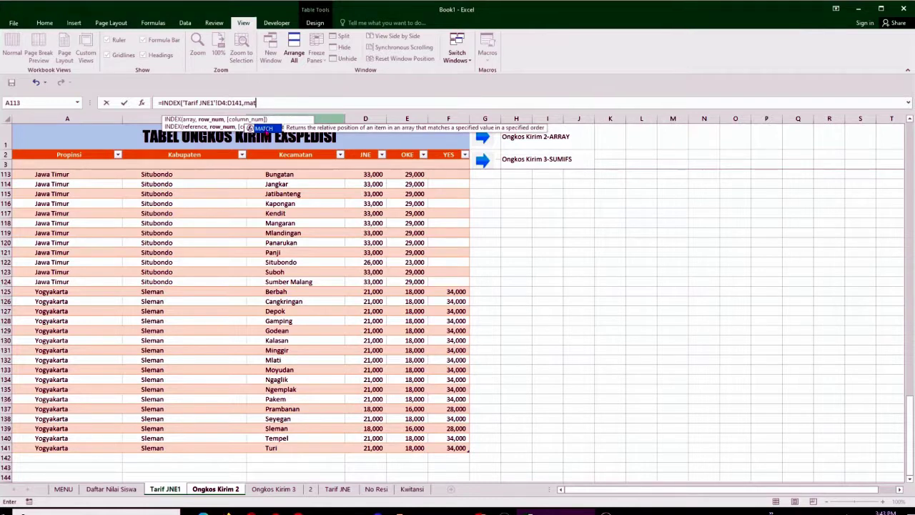
double_click(263, 128)
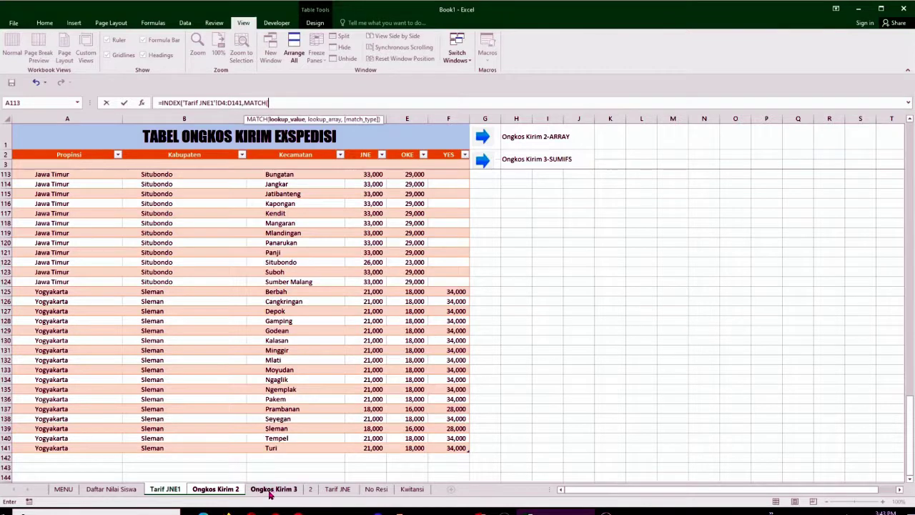
left_click(216, 489)
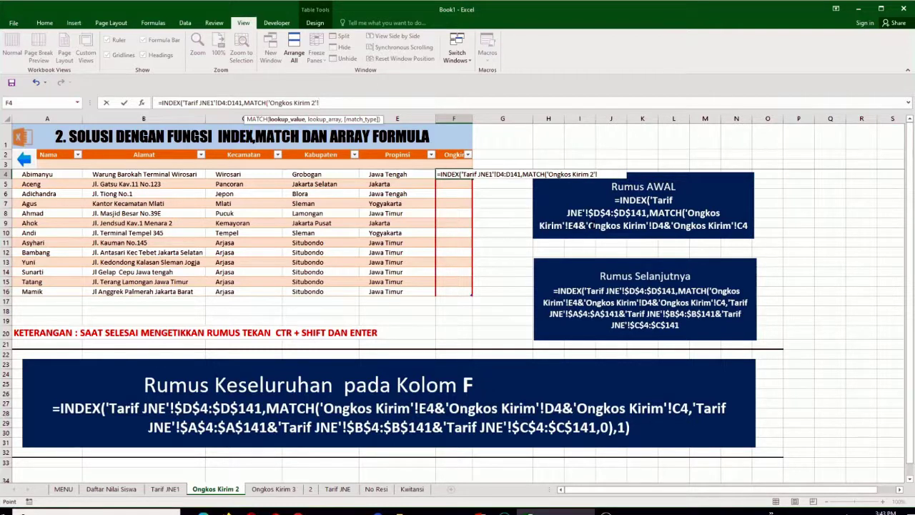
left_click(396, 175)
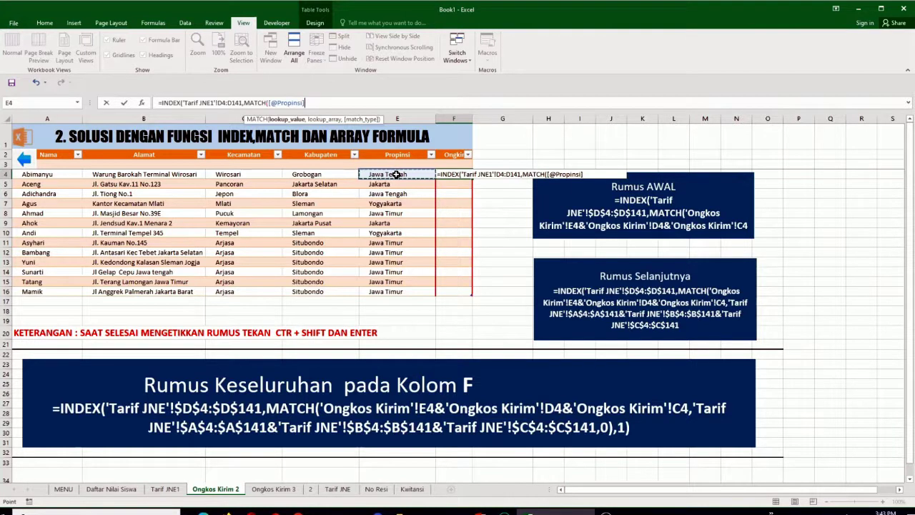
type("&")
left_click(328, 173)
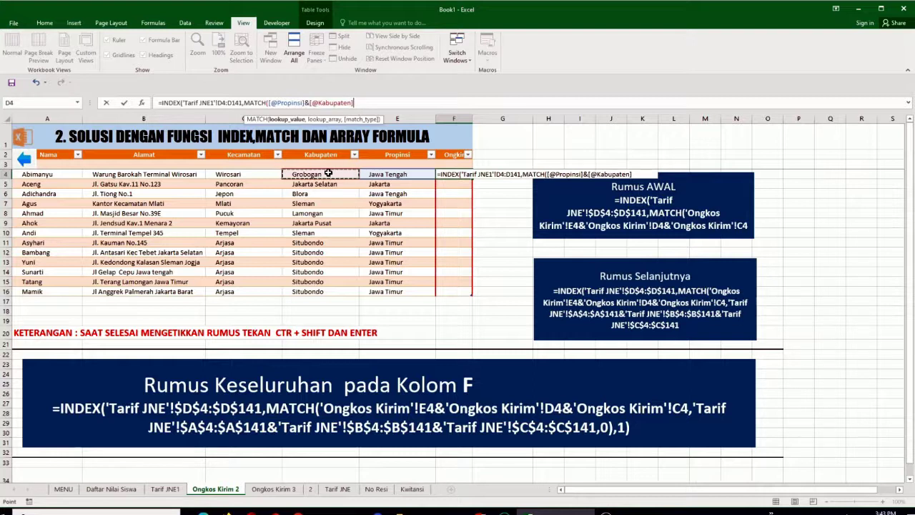
type("&")
left_click(246, 175)
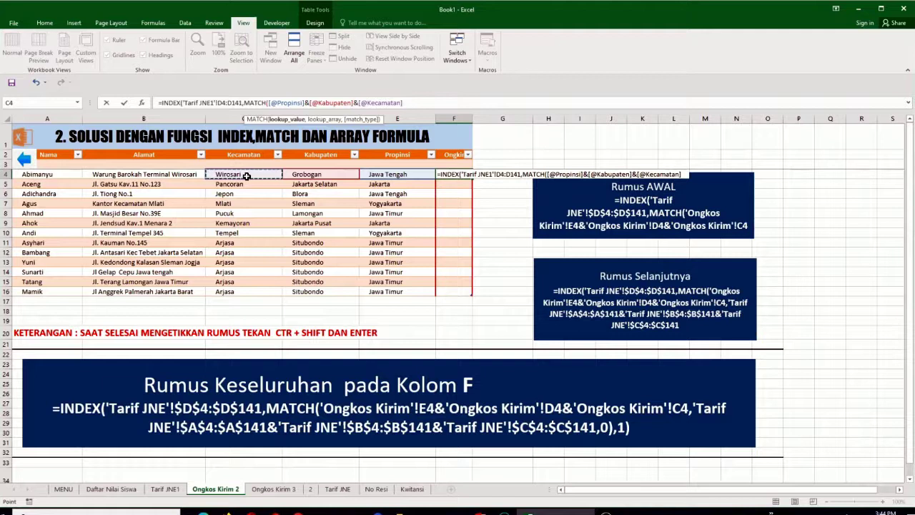
type(",")
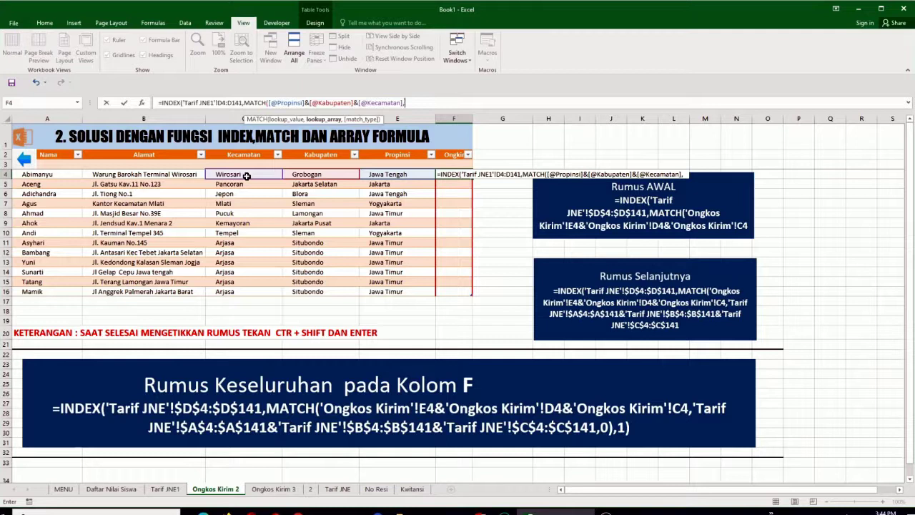
- Set the first part of MATCH's lookup array in F4's formula to the Propinsi range A4:A141 on the Tarif JNE1 sheet
left_click(166, 489)
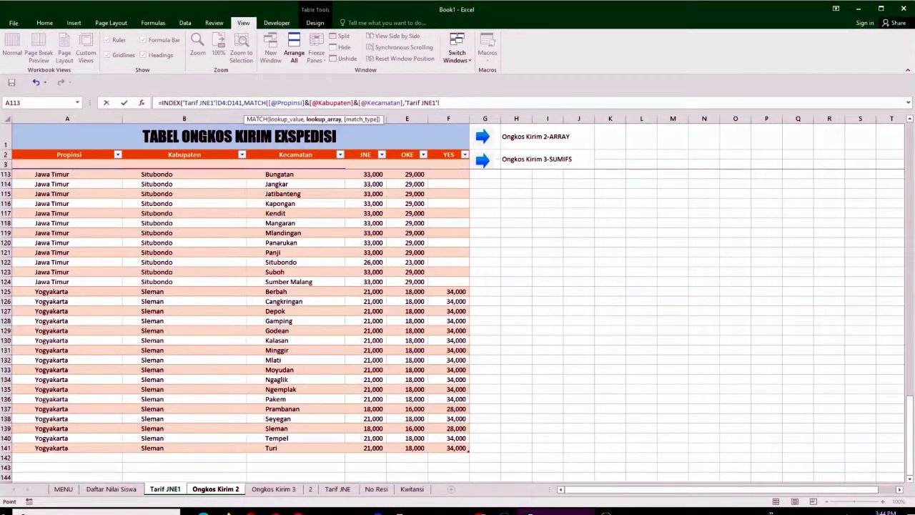
scroll(911, 445, "up", 20)
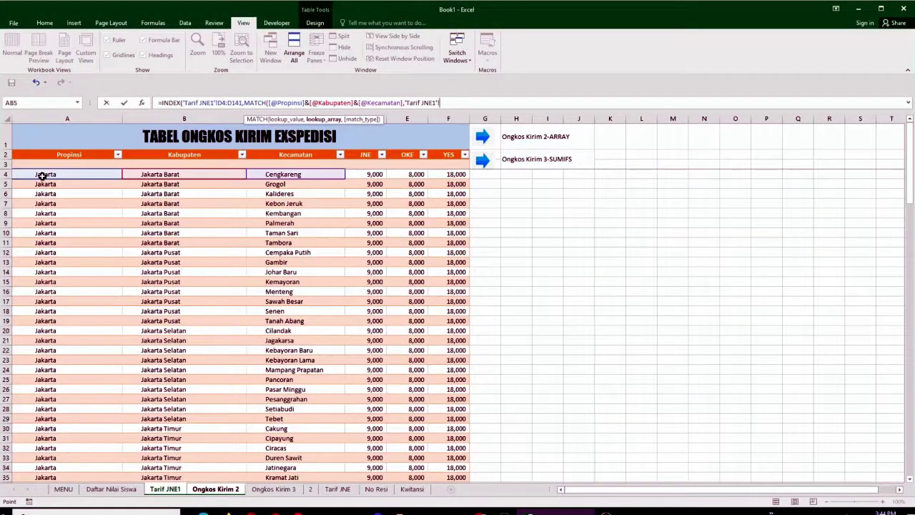
left_click_drag(43, 174, 70, 454)
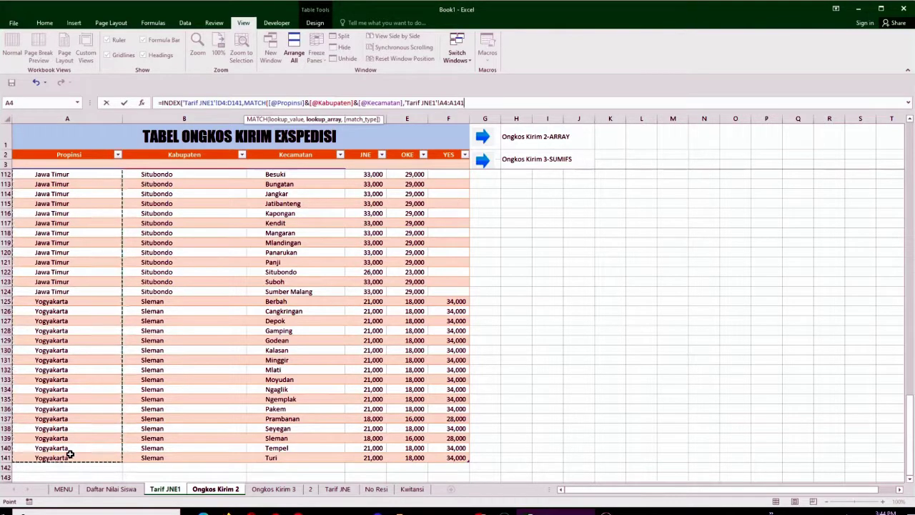
type(",")
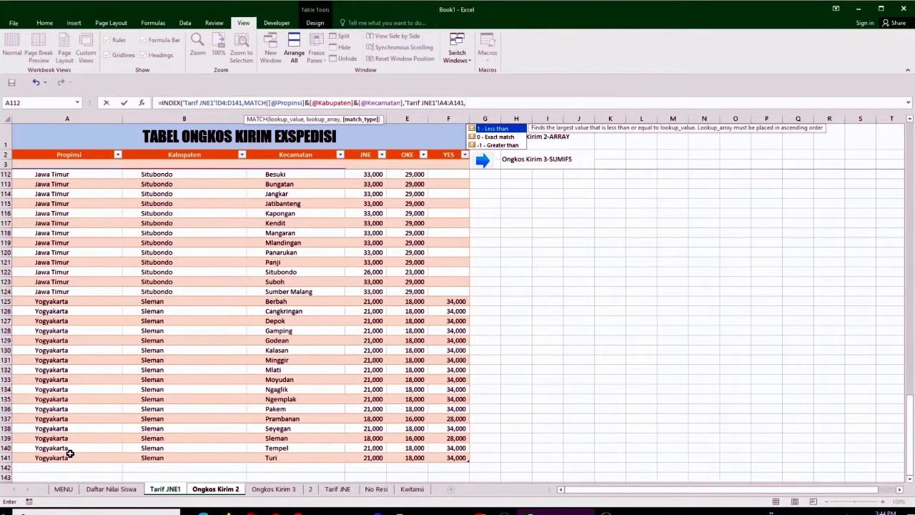
key("BackSpace")
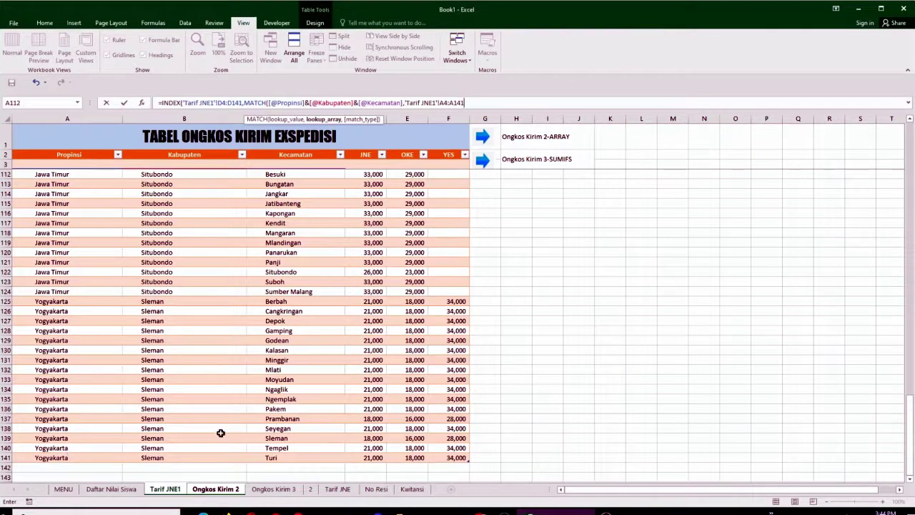
- Join the Kabupaten range B4:B141 from the Tarif JNE1 sheet to MATCH's lookup array with &
left_click(223, 490)
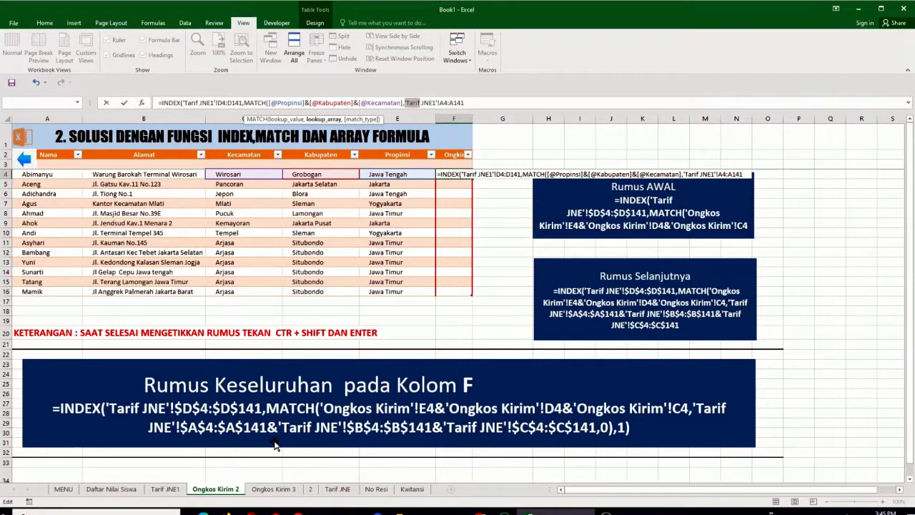
left_click(479, 104)
left_click(165, 489)
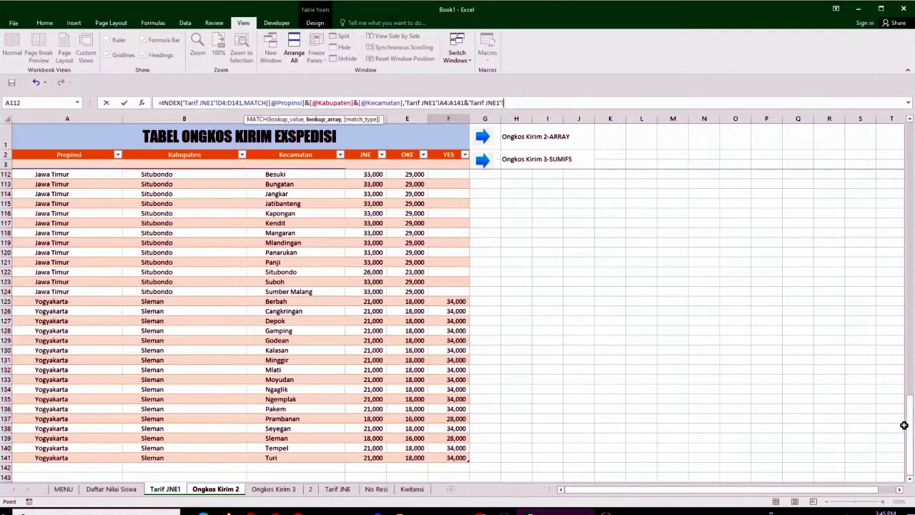
left_click_drag(913, 422, 909, 164)
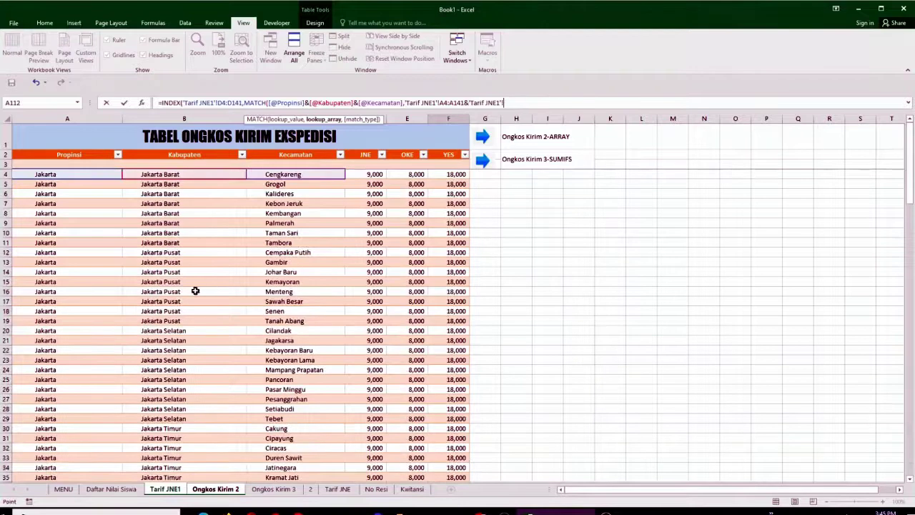
left_click_drag(166, 173, 164, 447)
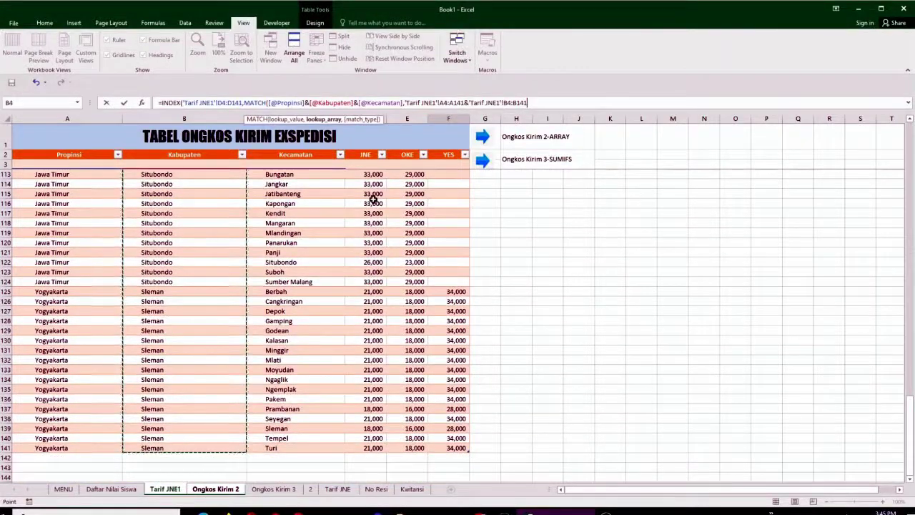
- Append the Kecamatan range C4:C141 from the Tarif JNE1 sheet to MATCH's lookup array with &
type("&")
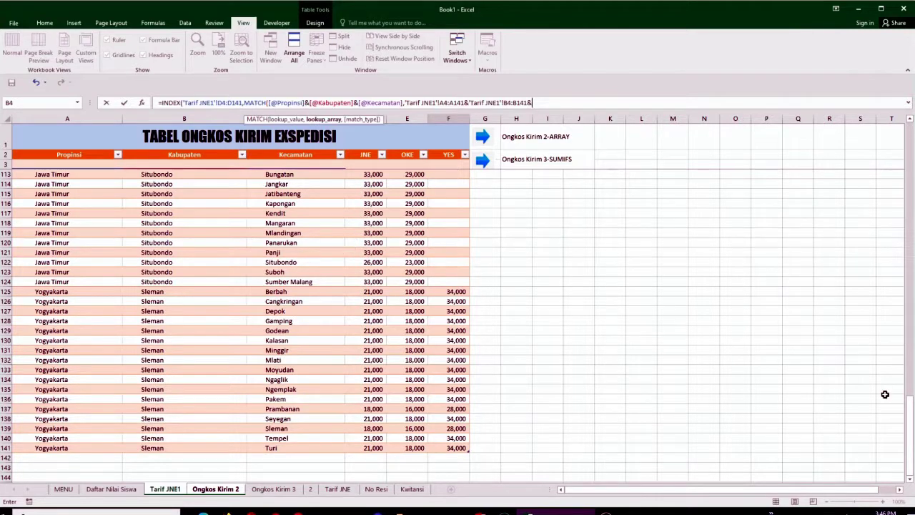
left_click_drag(910, 427, 911, 143)
left_click(290, 173)
left_click_drag(290, 174, 307, 438)
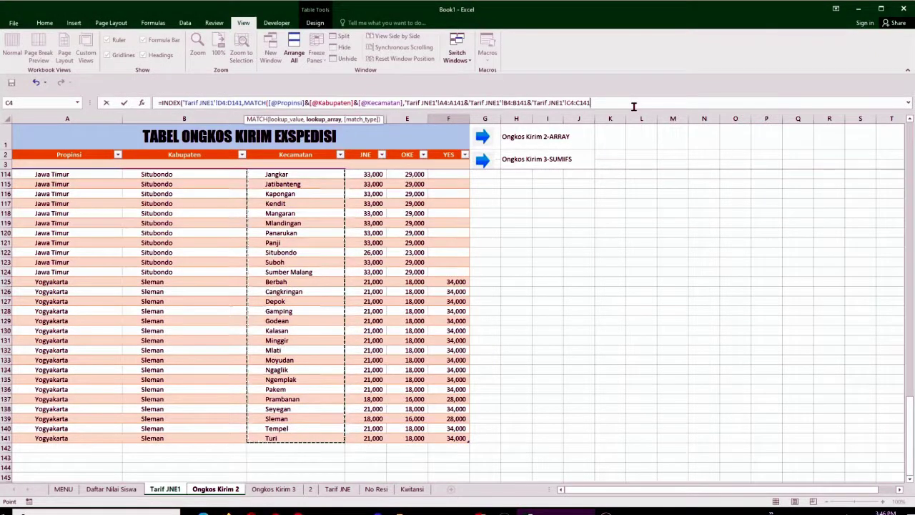
- Finish MATCH with exact match type 0 and close the INDEX formula with column number 1
type(",")
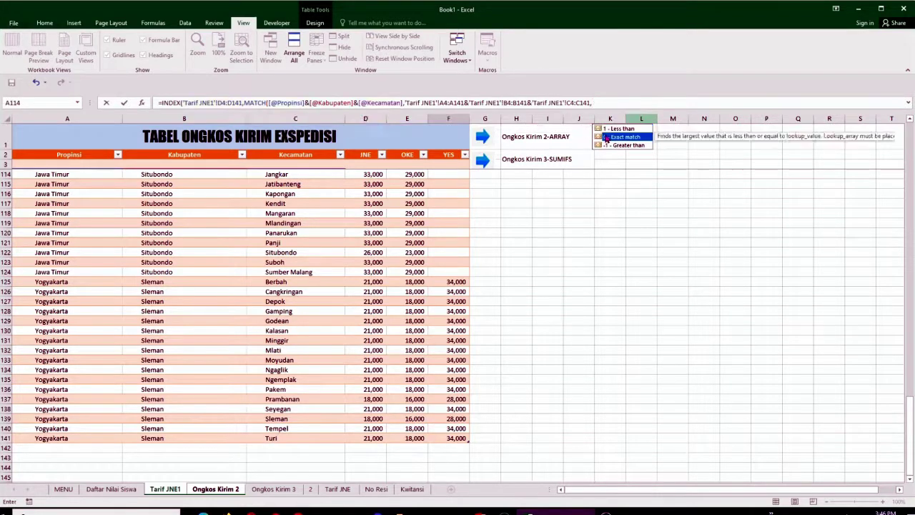
double_click(615, 137)
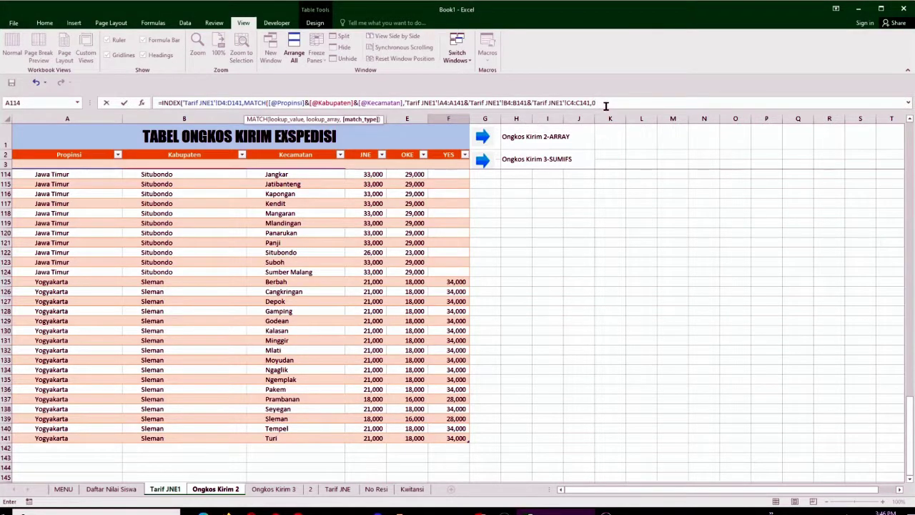
type("),")
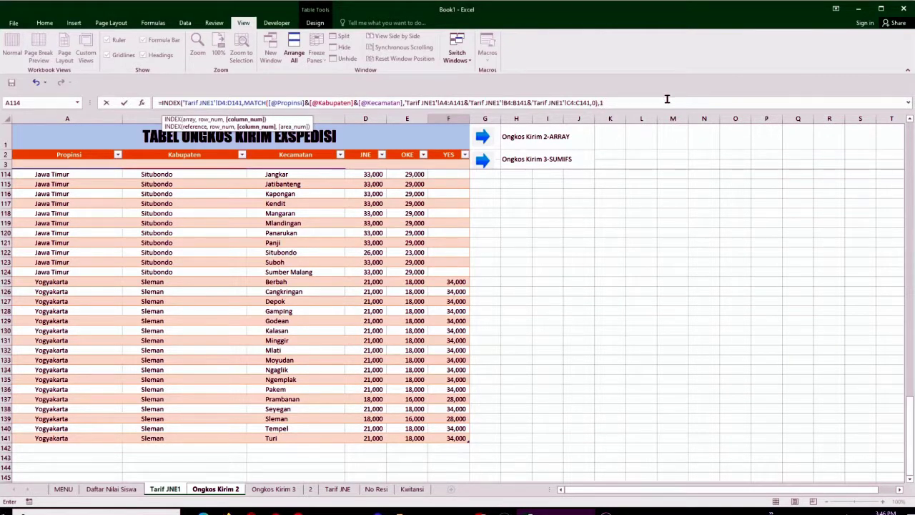
type("1)")
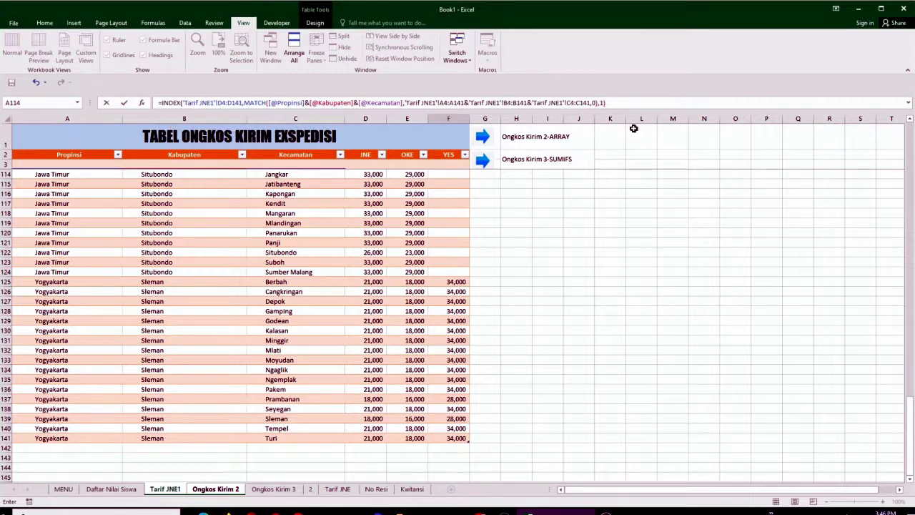
- Make MATCH's lookup ranges absolute as $A$4:$A$141, $B$4:$B$141 and $C$4:$C$141
left_click(442, 102)
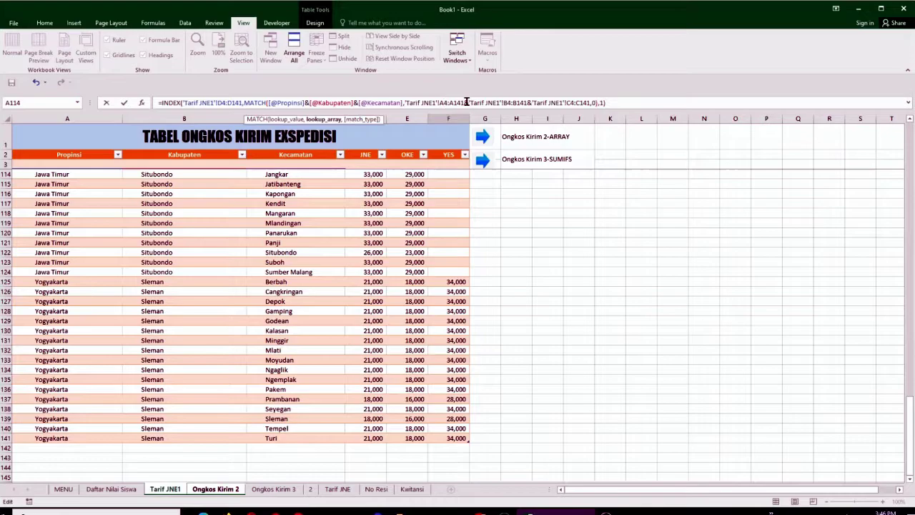
key("F4")
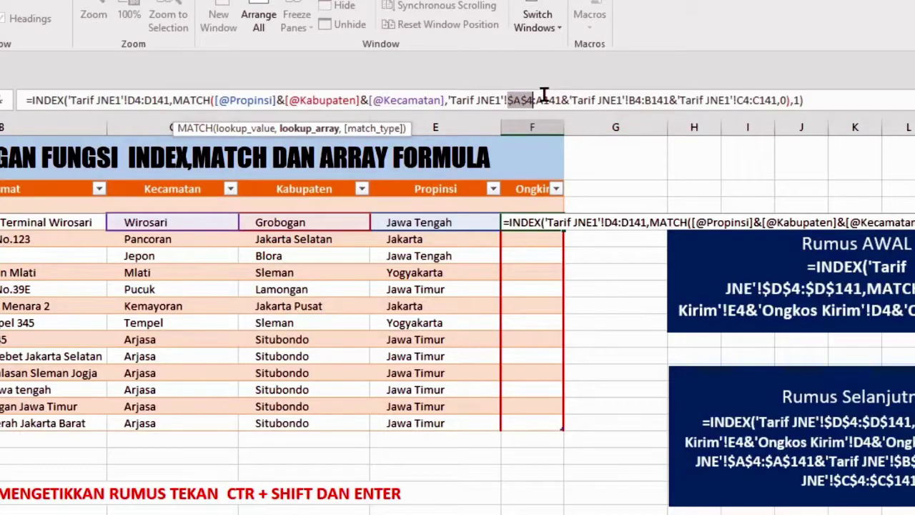
left_click(547, 100)
key("F4")
left_click(653, 100)
key("F4")
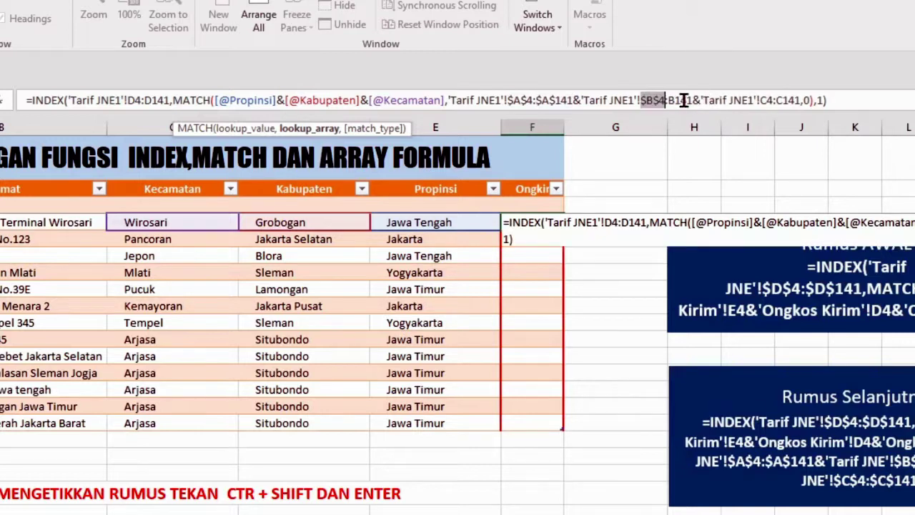
left_click(676, 100)
key("F4")
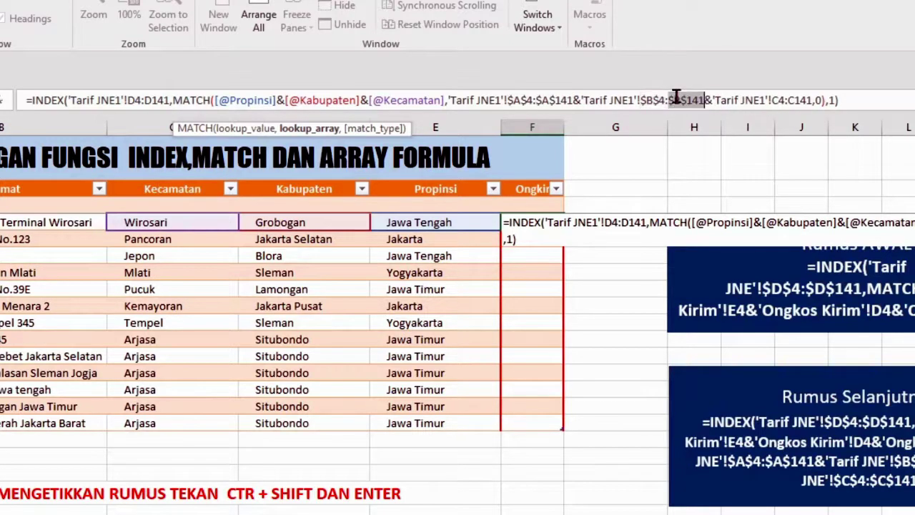
left_click(774, 100)
key("F4")
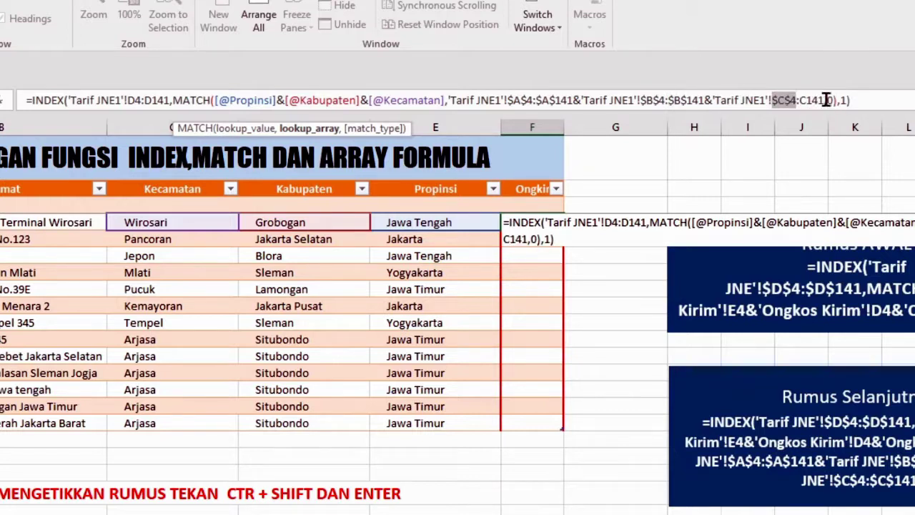
left_click(809, 100)
key("F4")
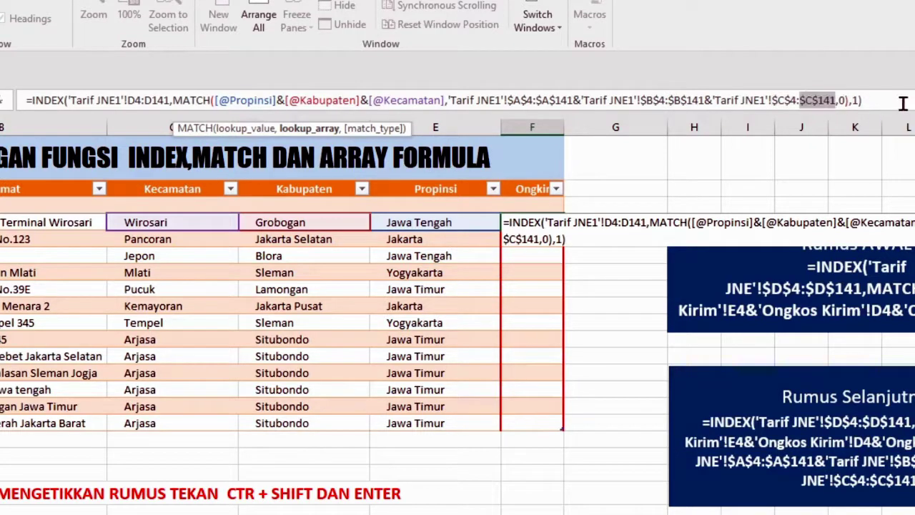
left_click(903, 100)
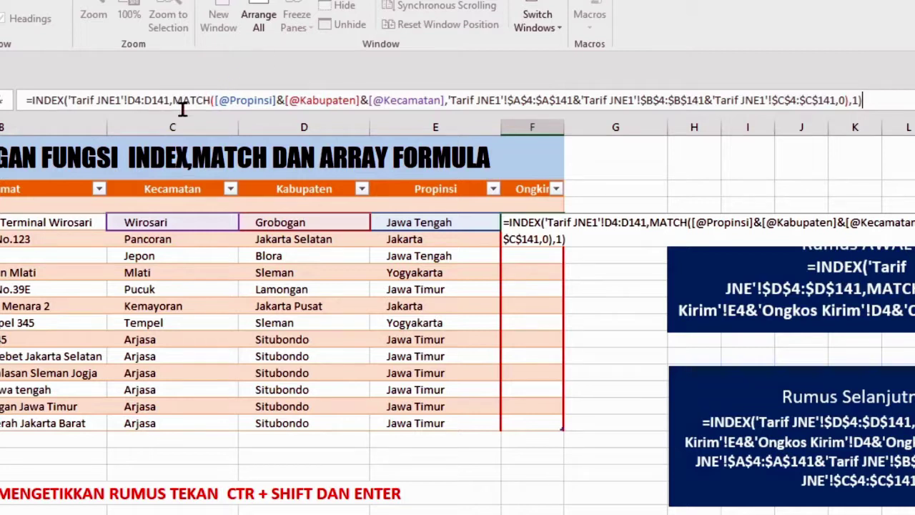
- Make the INDEX range absolute as $D$4:$D$141 and enter F4's formula as an array formula
left_click(135, 99)
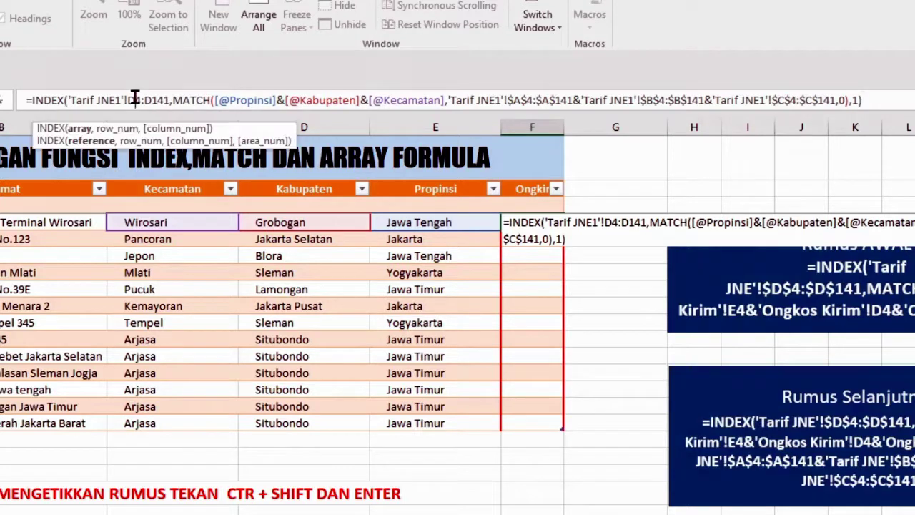
key("F4")
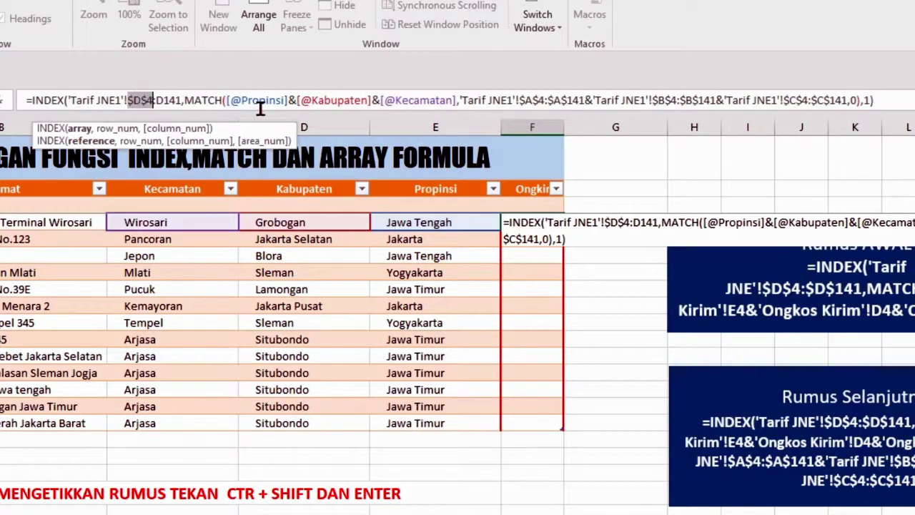
left_click(164, 100)
key("F4")
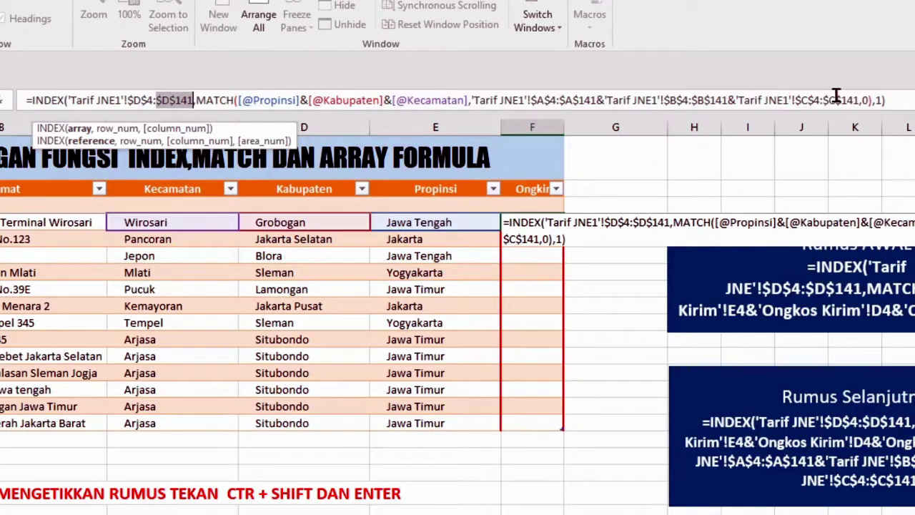
left_click(887, 100)
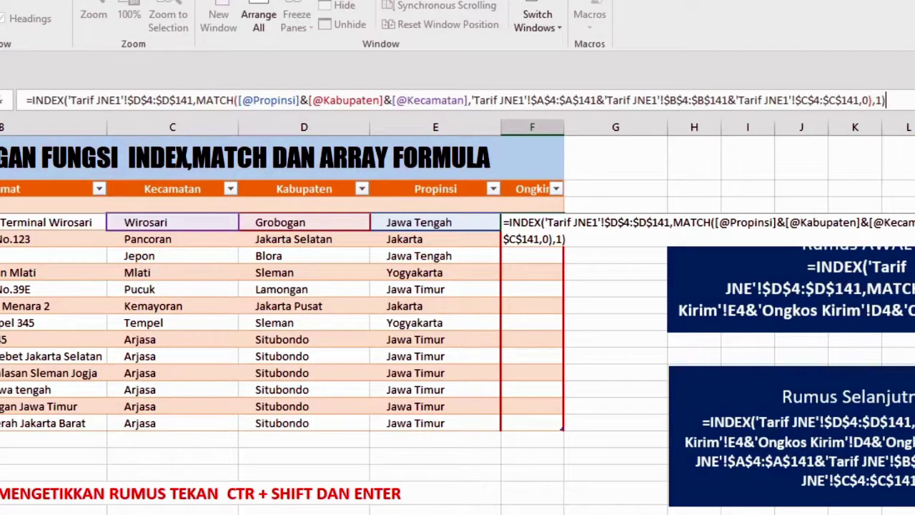
key("ctrl+shift+Return")
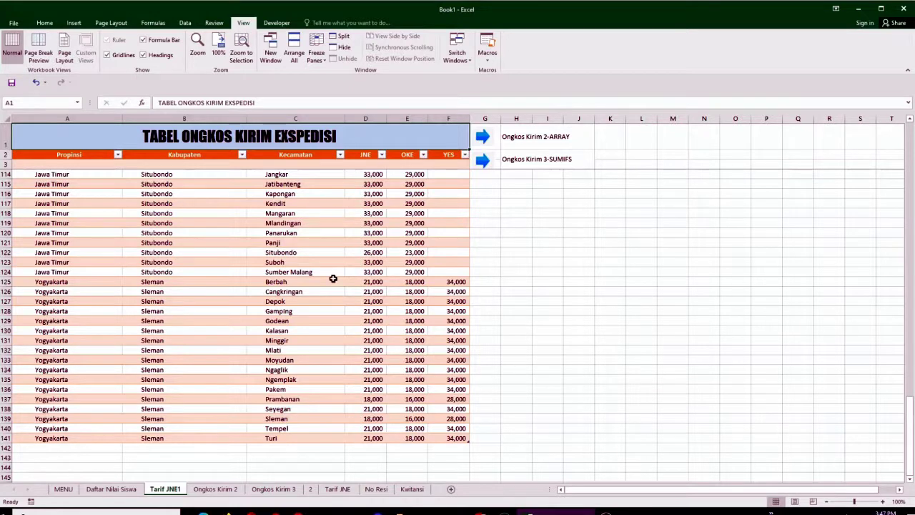
- Check the Ongkir results in F4:F16 on the Ongkos Kirim 2 sheet
scroll(345, 252, "up", 20)
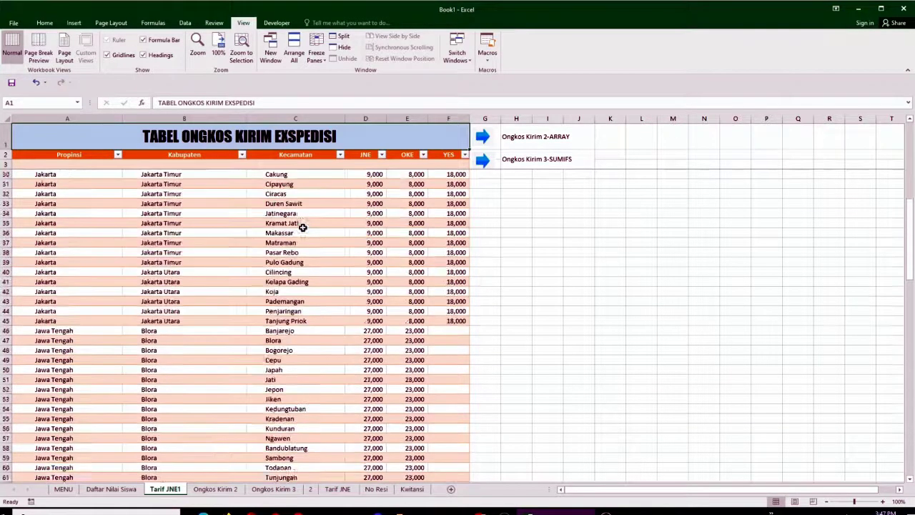
scroll(304, 227, "up", 9)
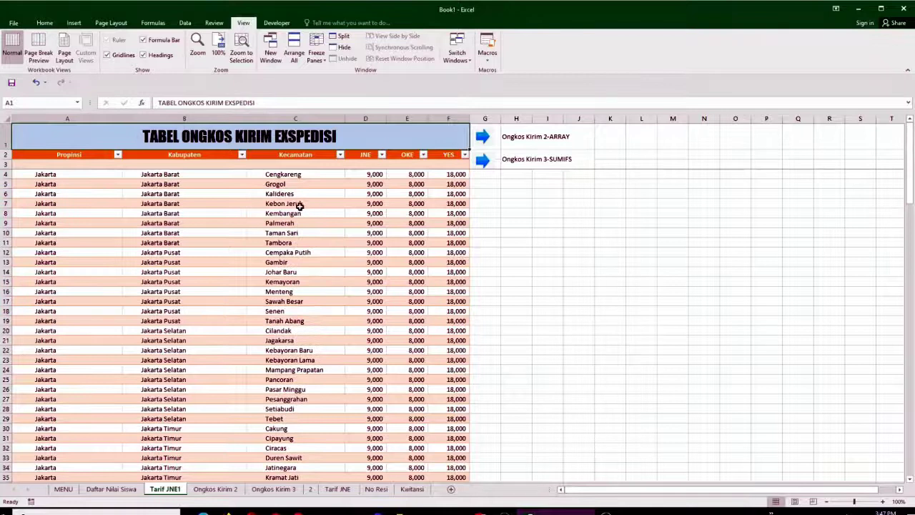
left_click(486, 136)
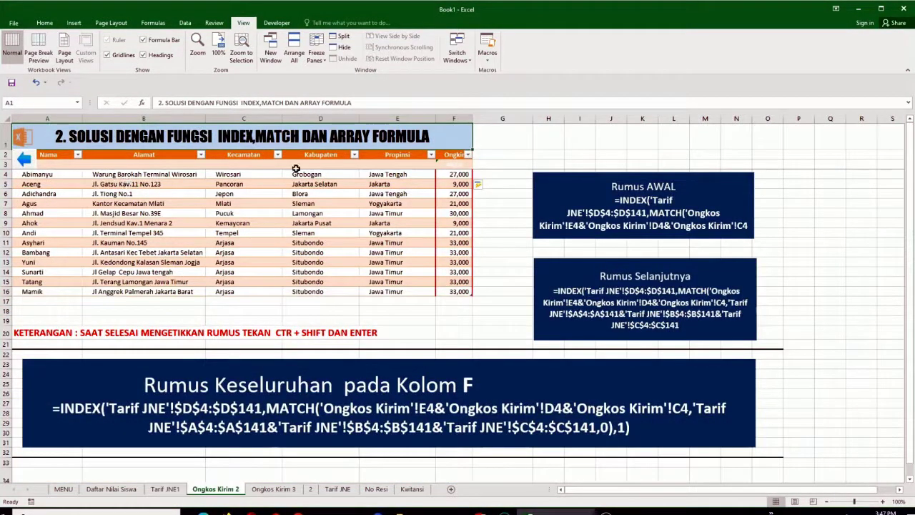
left_click_drag(456, 174, 462, 291)
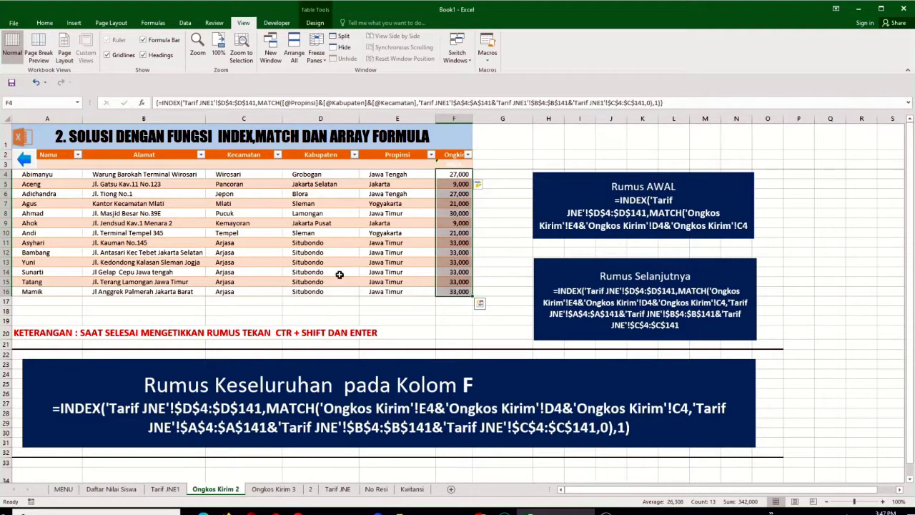
- Open the SUMIFS solution sheet Ongkos Kirim 3 from the problem overview and zoom it to fit columns A through G
left_click(19, 138)
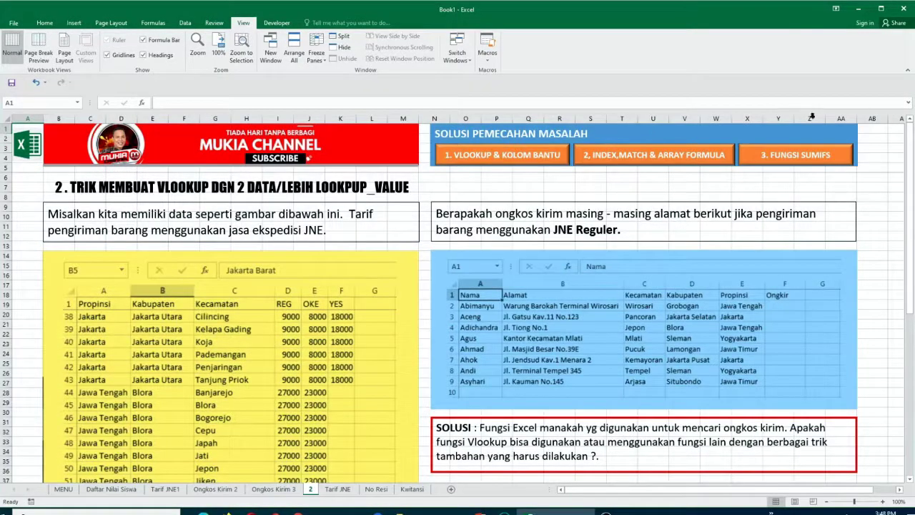
left_click(800, 161)
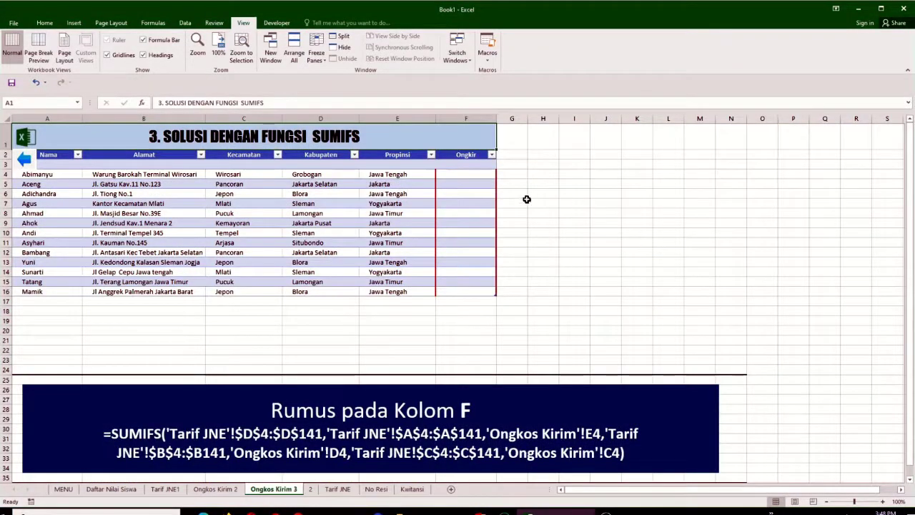
left_click_drag(519, 117, 35, 121)
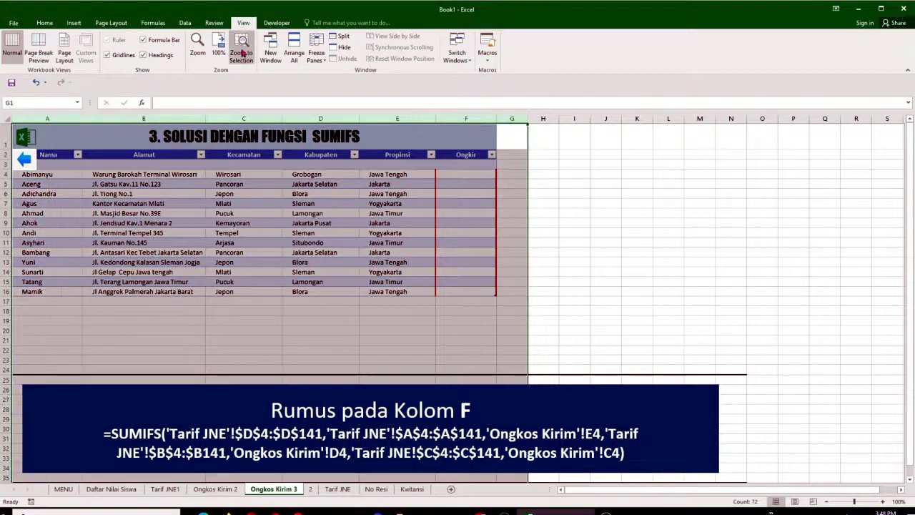
left_click(241, 51)
left_click(551, 445)
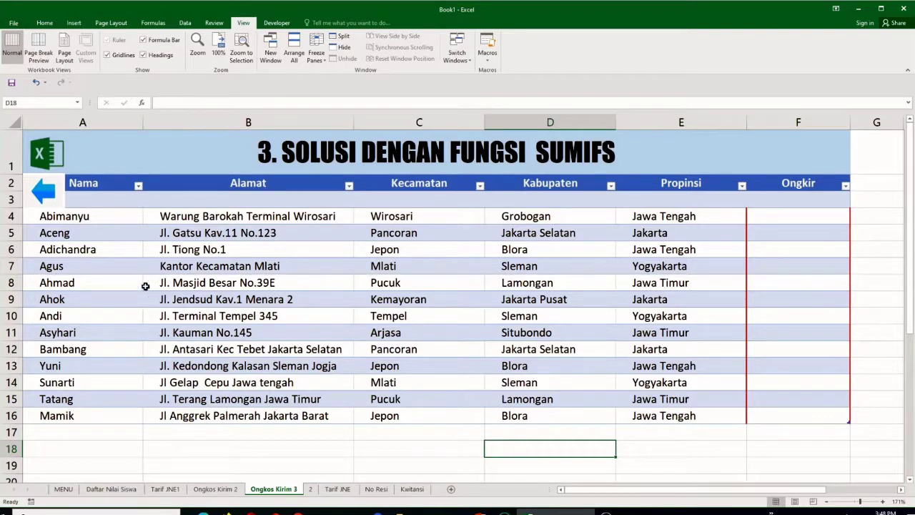
- Look at the column F formula note below the table on the Ongkos Kirim 3 sheet
scroll(384, 318, "down", 6)
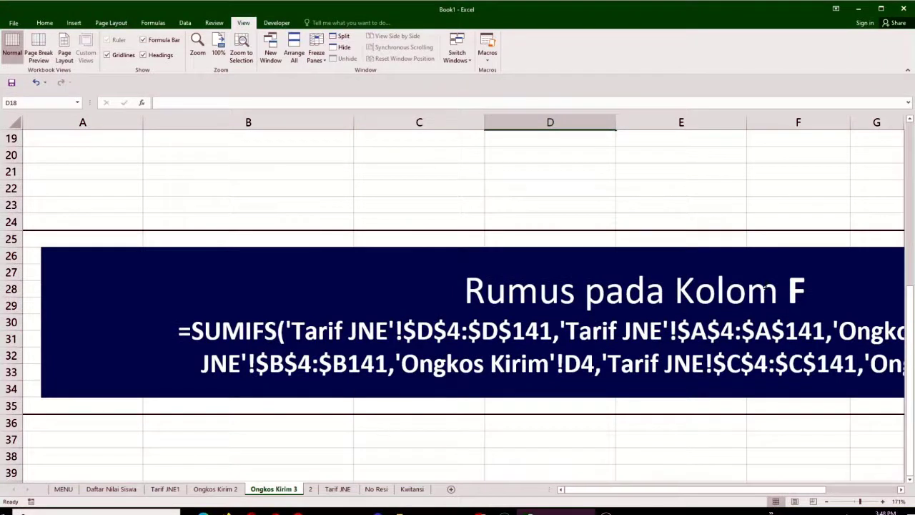
left_click_drag(638, 492, 612, 492)
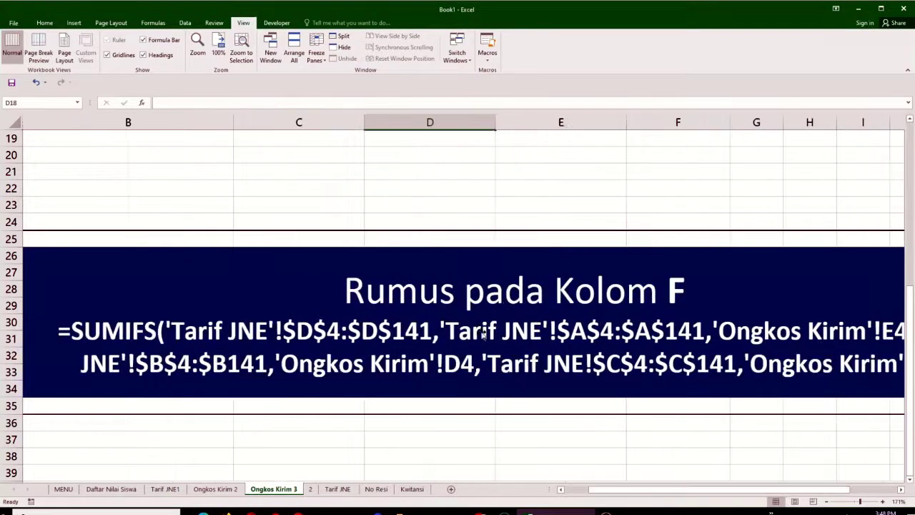
scroll(472, 321, "up", 6)
left_click_drag(712, 490, 687, 492)
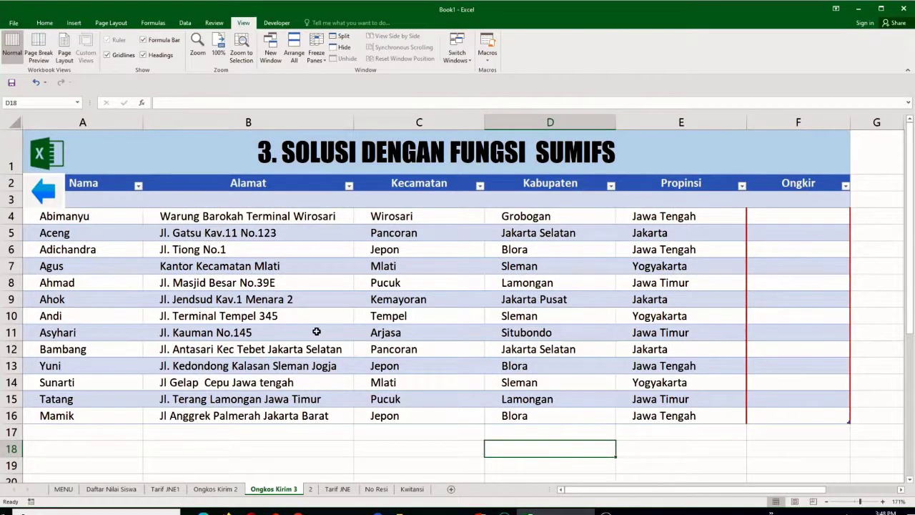
- Look through the shipping rate table on the Tarif JNE1 sheet and return to Ongkos Kirim 3
left_click(47, 202)
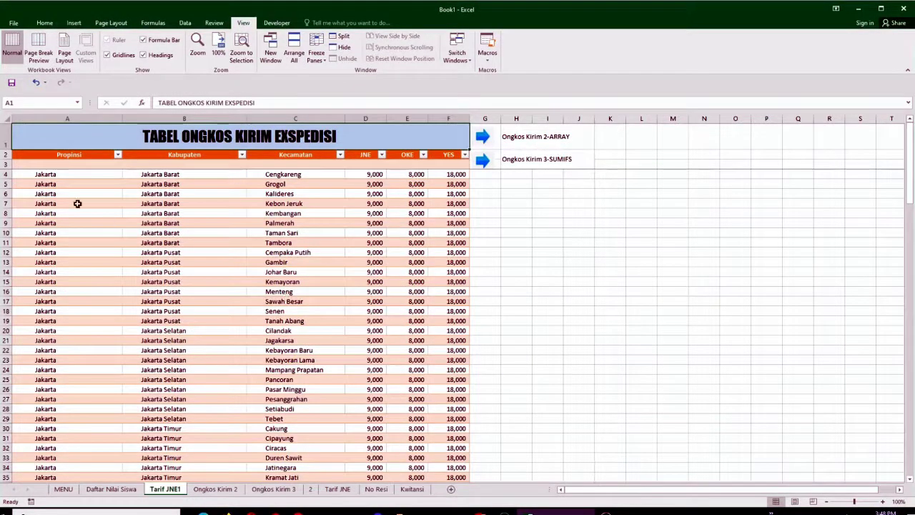
scroll(83, 225, "down", 14)
scroll(153, 293, "down", 5)
scroll(154, 293, "up", 19)
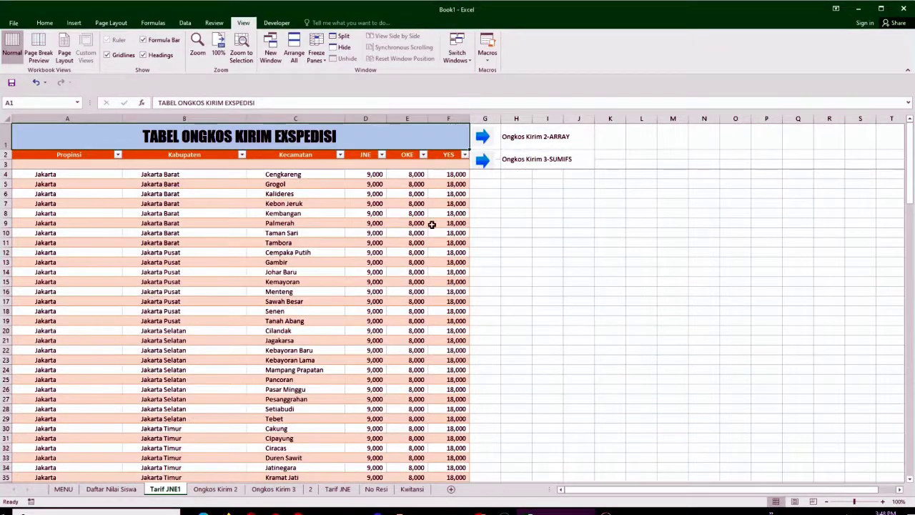
left_click(484, 161)
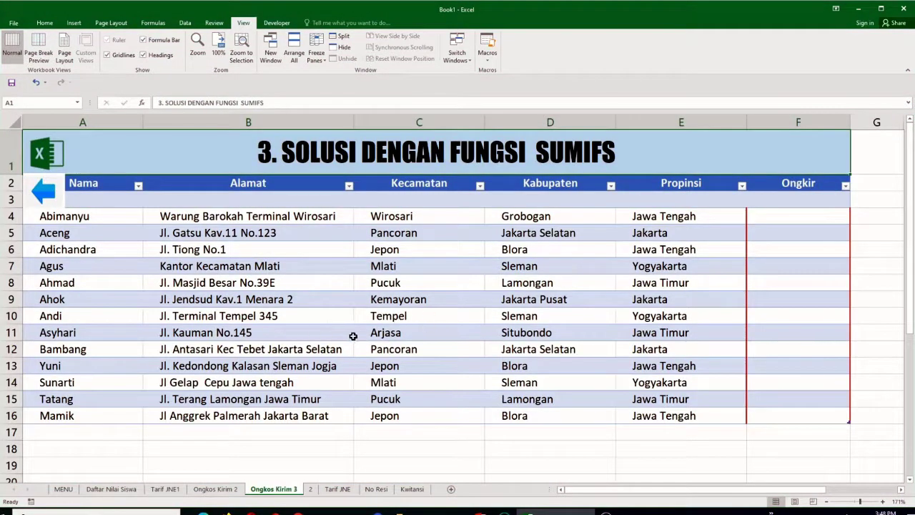
- Read the complete SUMIFS formula in the note, from the sum range through the last criterion C4
scroll(366, 315, "down", 6)
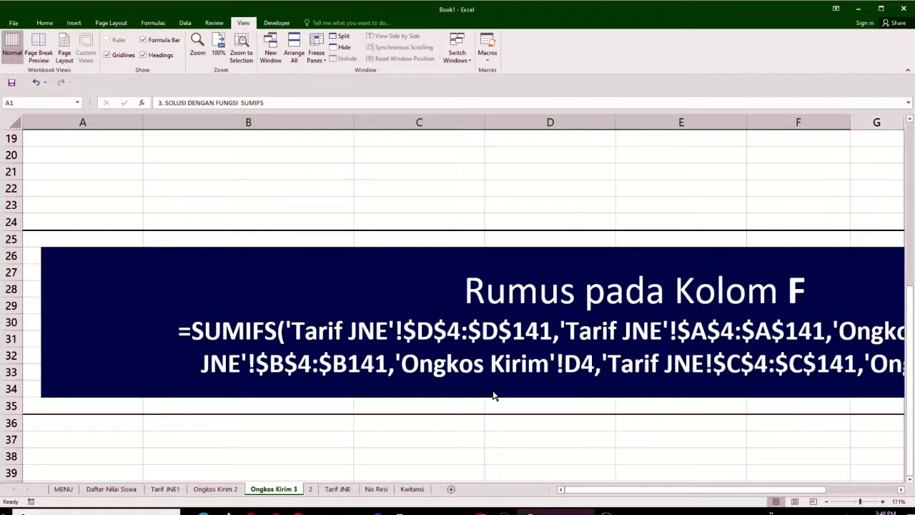
left_click_drag(630, 490, 677, 491)
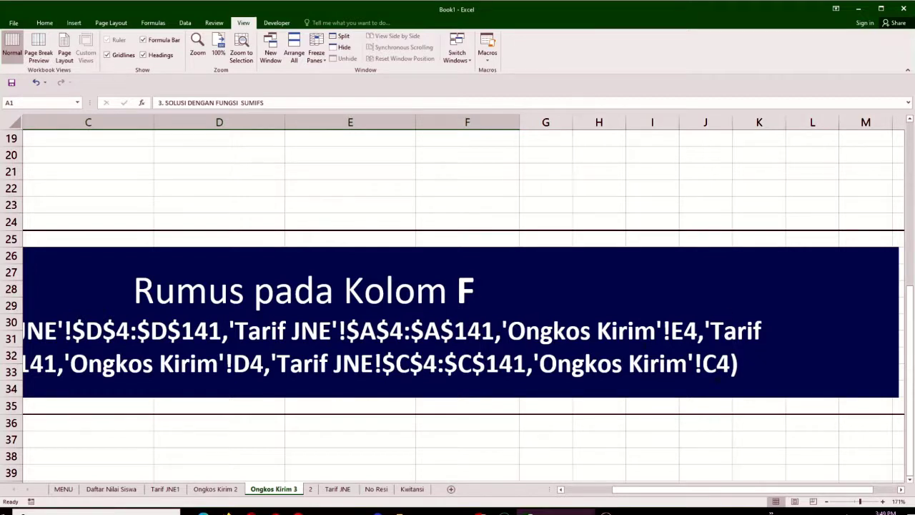
left_click_drag(744, 482, 697, 482)
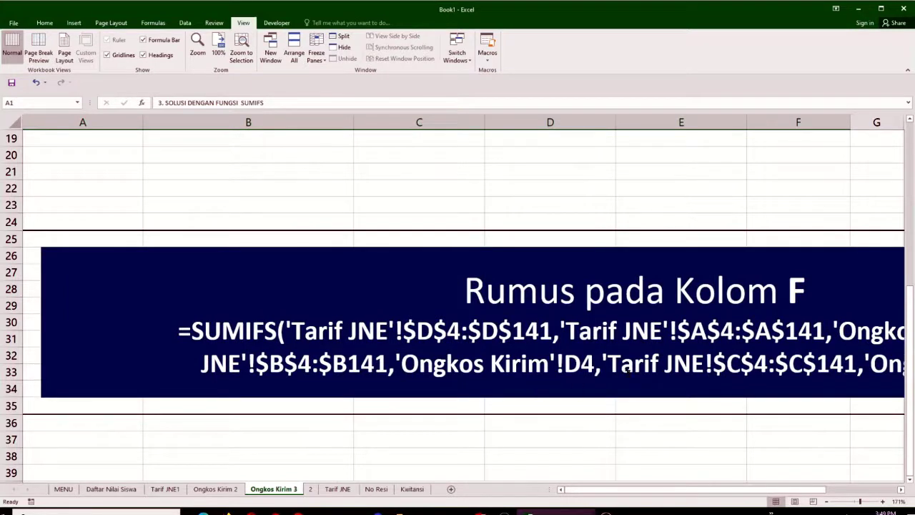
left_click_drag(684, 489, 732, 489)
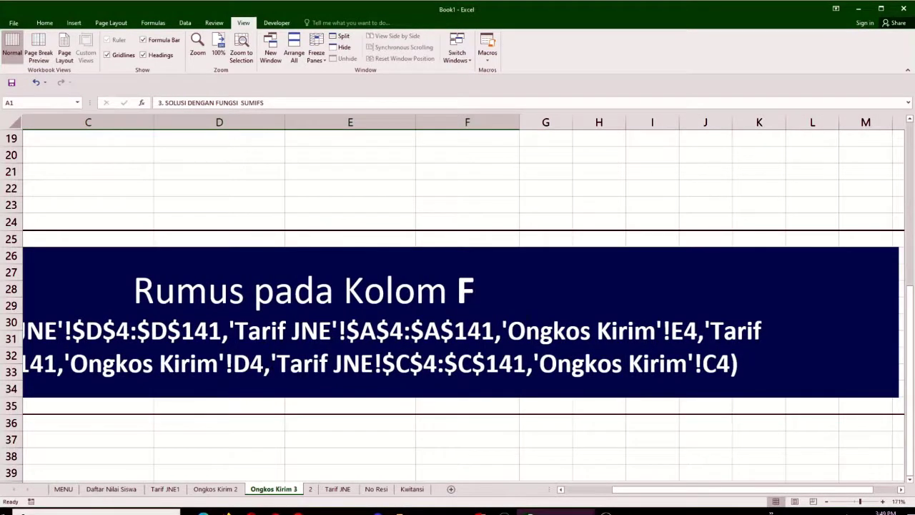
scroll(517, 300, "up", 6)
left_click_drag(742, 500, 689, 500)
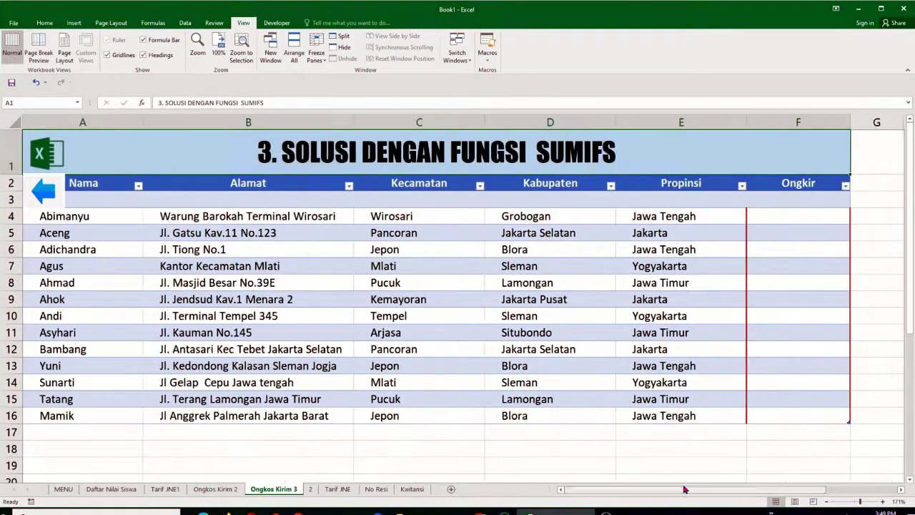
- Remove the 'Tarif JNE1'!$A$4:$A$141 sum range from the formula in F4, leaving only =SUMIFS(
left_click(804, 217)
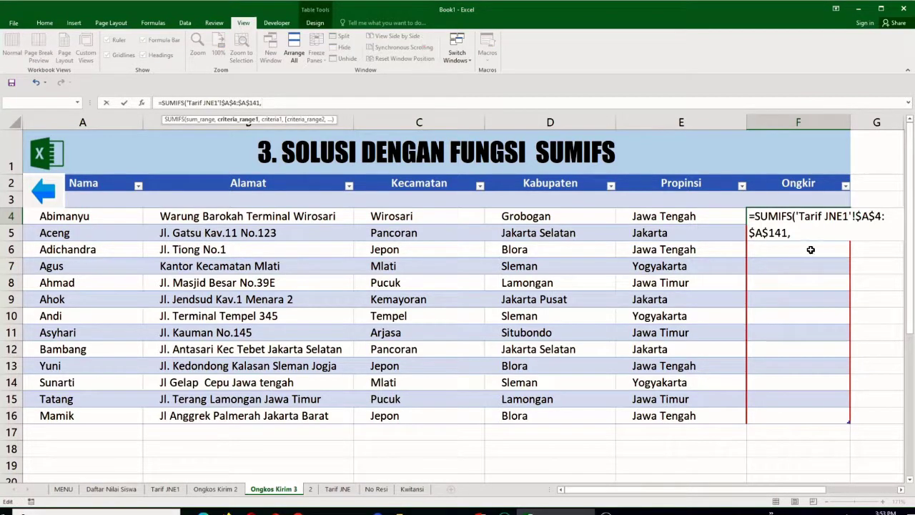
left_click_drag(905, 248, 906, 261)
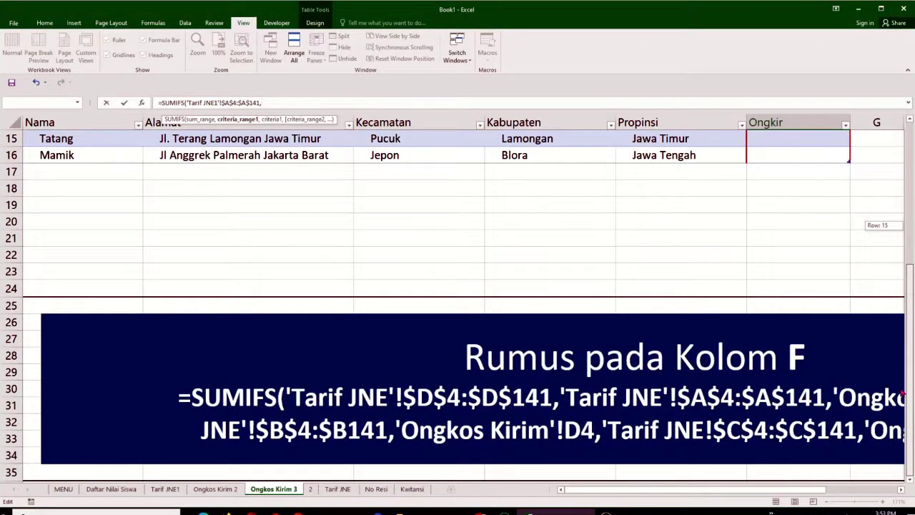
left_click_drag(906, 261, 906, 247)
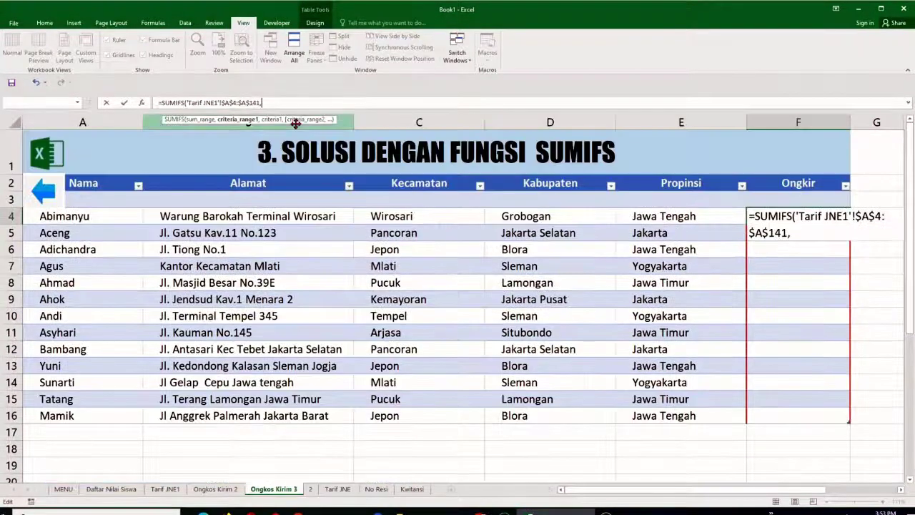
key("BackSpace")
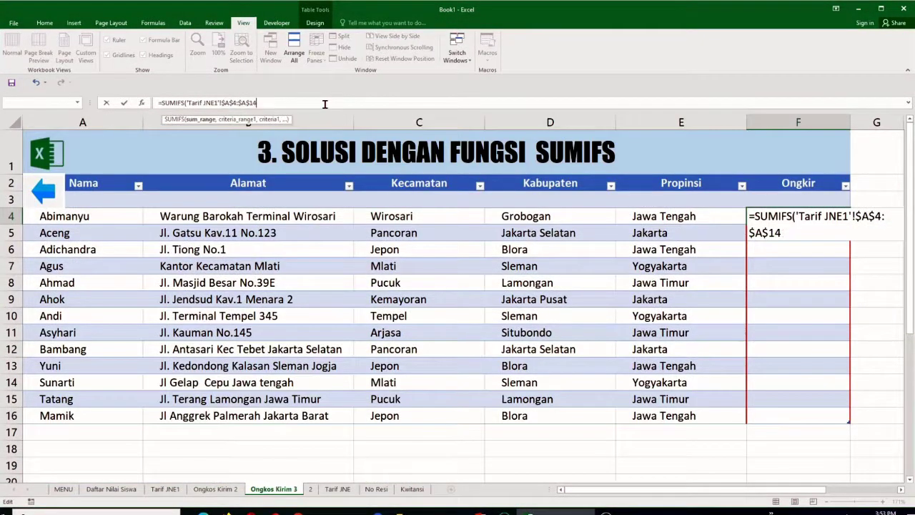
key("BackSpace")
key("BackSpace")
key("BackSpace")
key("BackSpace")
key("BackSpace")
key("BackSpace")
key("BackSpace")
key("BackSpace")
key("BackSpace")
key("BackSpace")
key("BackSpace")
key("BackSpace")
key("BackSpace")
key("BackSpace")
key("BackSpace")
key("BackSpace")
key("BackSpace")
key("BackSpace")
key("BackSpace")
key("BackSpace")
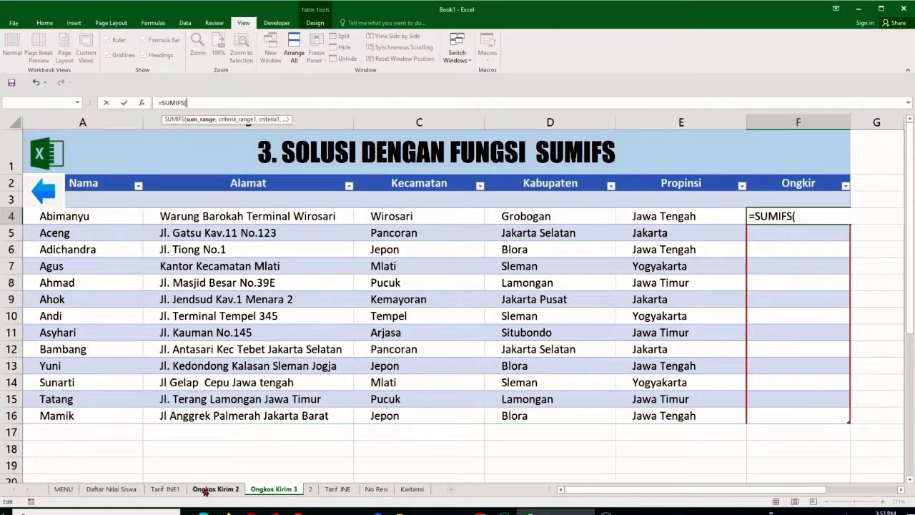
- Use the JNE rates in D4:D141 on the Tarif JNE1 sheet as the sum range of F4's SUMIFS formula
left_click(165, 489)
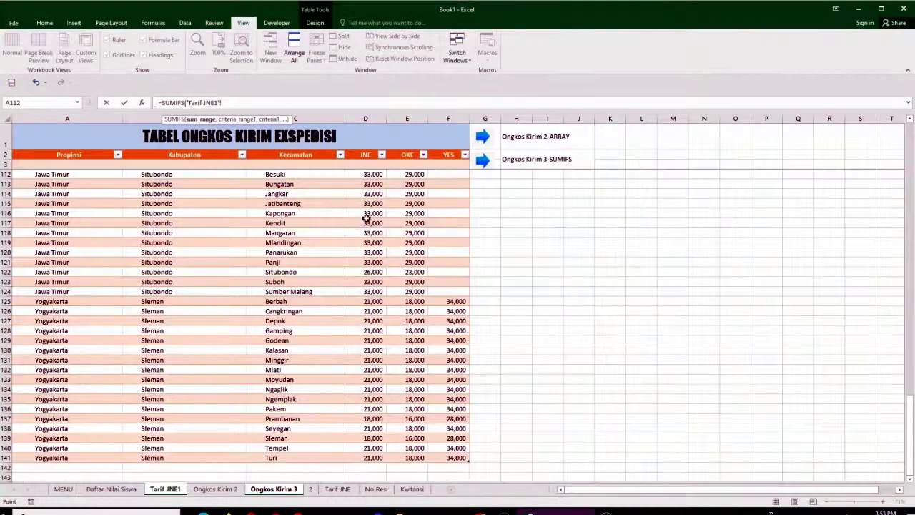
left_click_drag(908, 429, 908, 413)
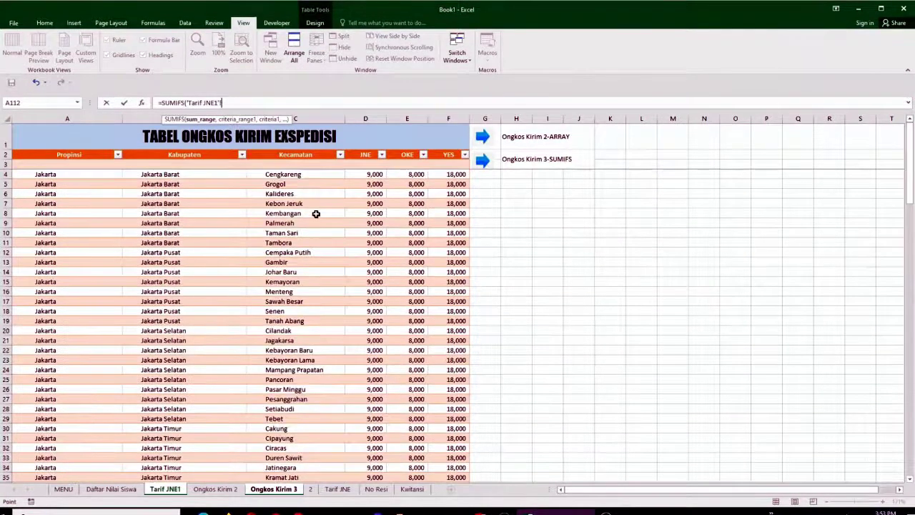
left_click(374, 174)
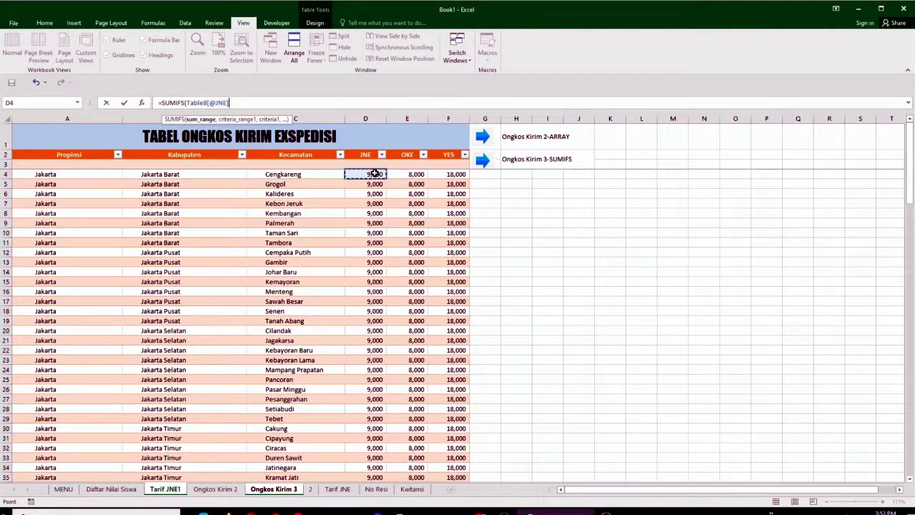
left_click_drag(374, 173, 374, 446)
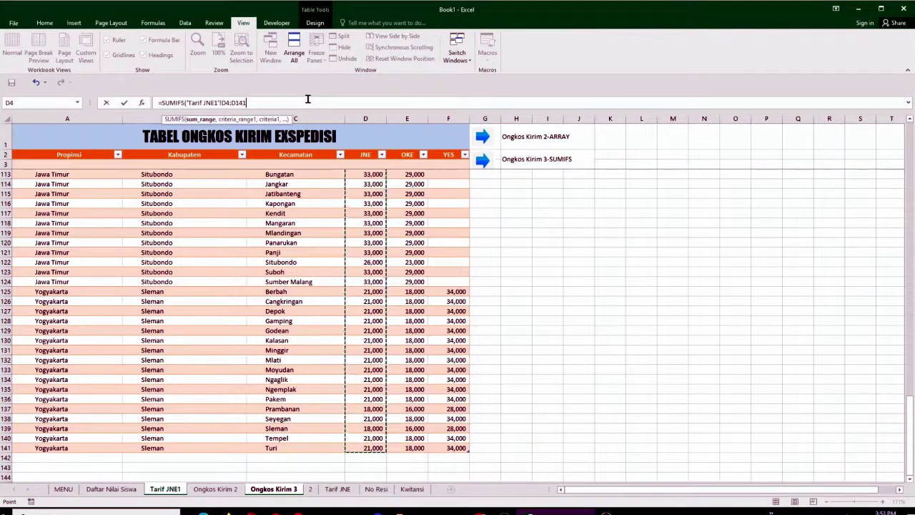
type(",")
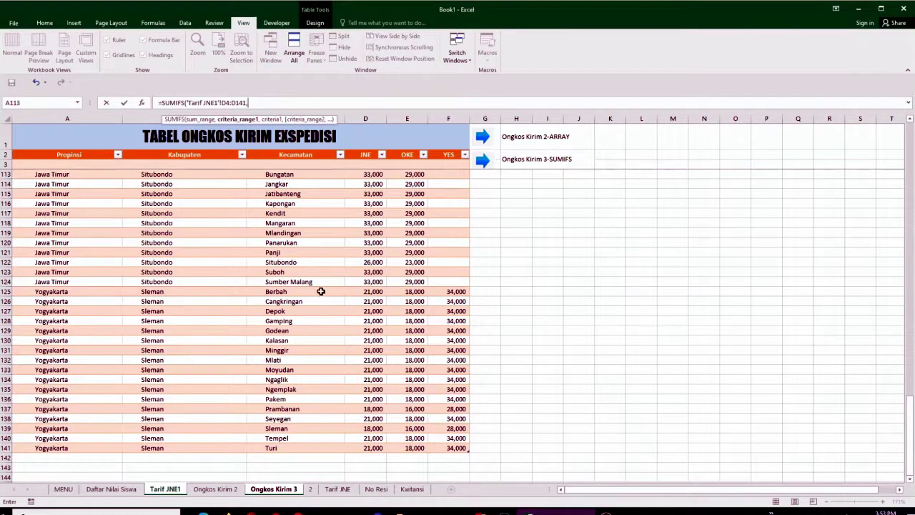
- Make the SUMIFS sum range absolute as $D$4:$D$141
left_click(227, 102)
key("F4")
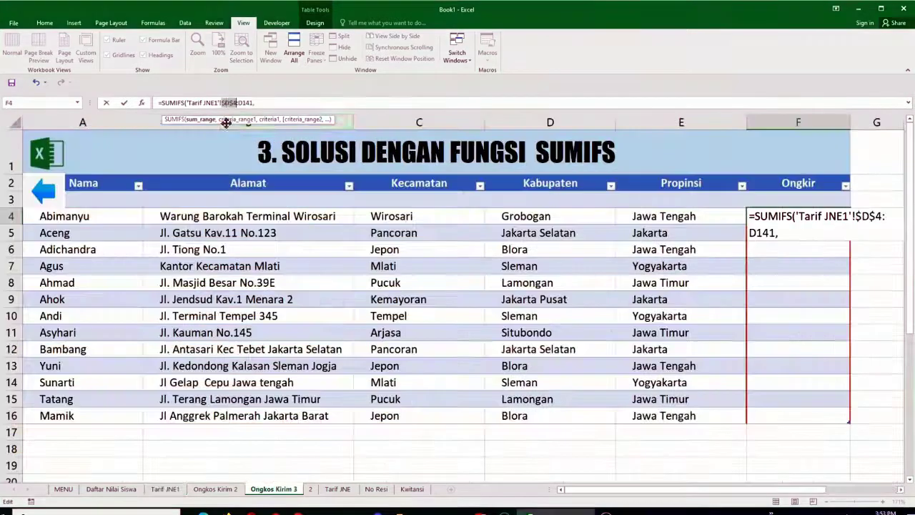
left_click(243, 102)
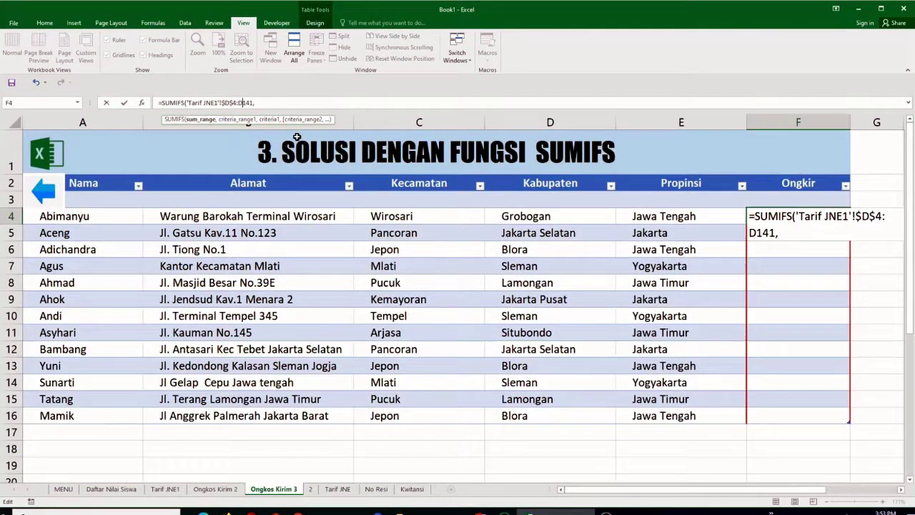
key("F4")
left_click(285, 102)
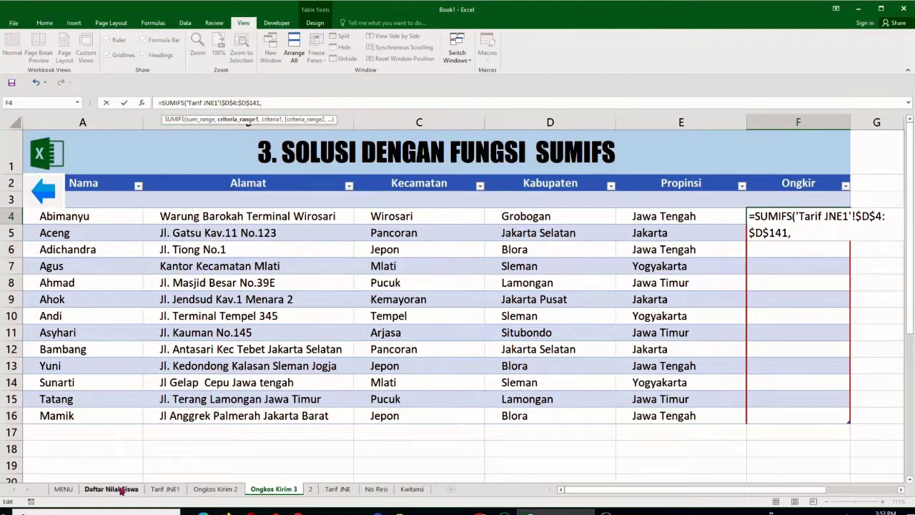
- Add the Propinsi cells on Tarif JNE1 as the first criteria range, with absolute references $A$4:$A$141
left_click(165, 489)
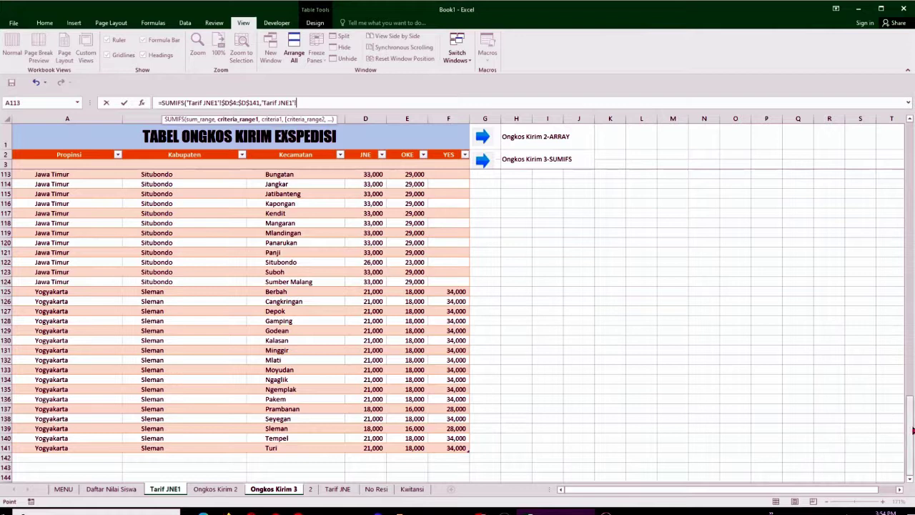
left_click_drag(912, 423, 911, 150)
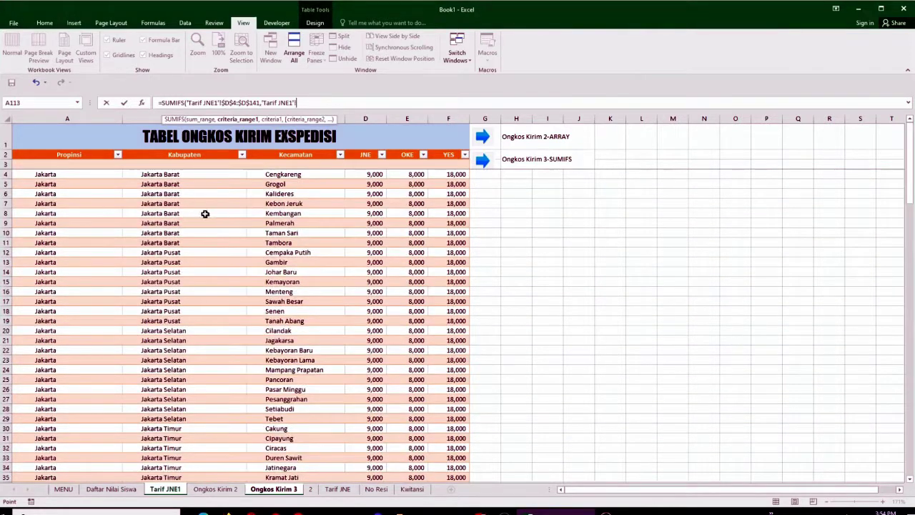
left_click_drag(65, 174, 67, 438)
left_click(301, 102)
left_click(301, 102)
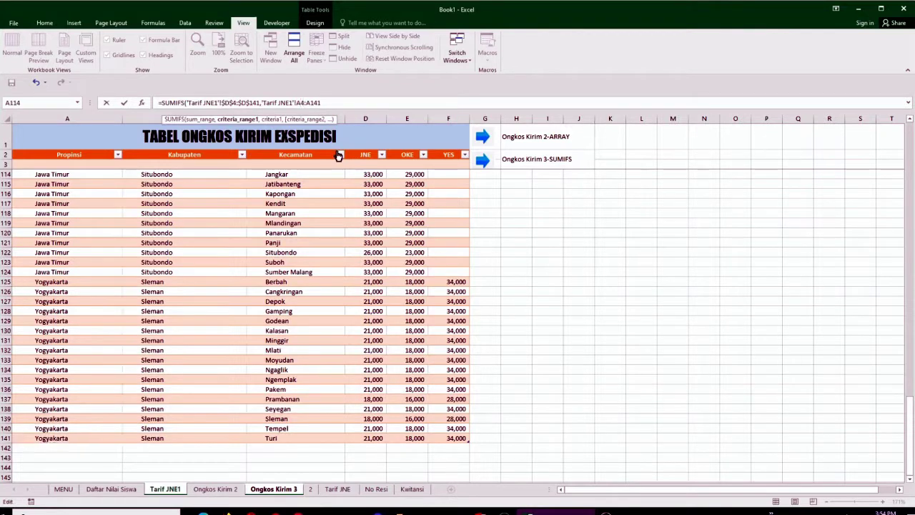
left_click(332, 102)
key("F4")
left_click(319, 103)
key("F4")
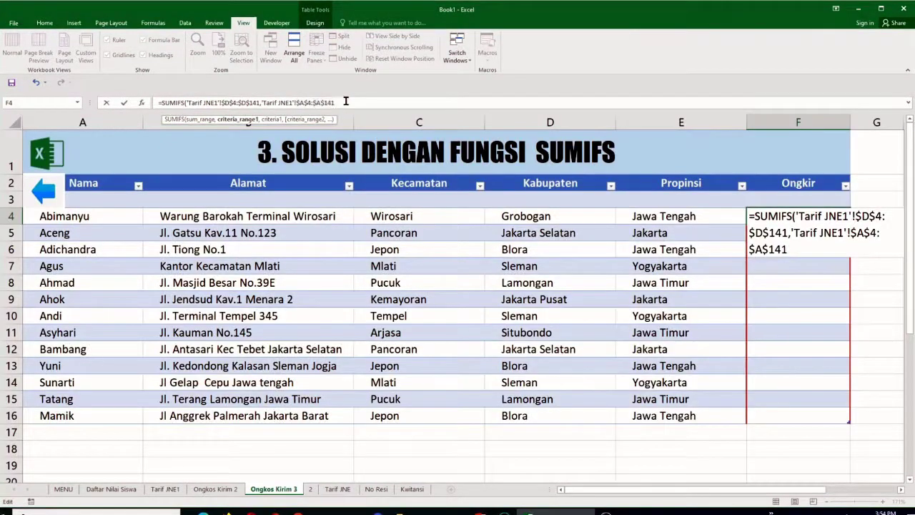
- Use the Propinsi cell E4 on Ongkos Kirim 3 as the first SUMIFS criterion
type(",")
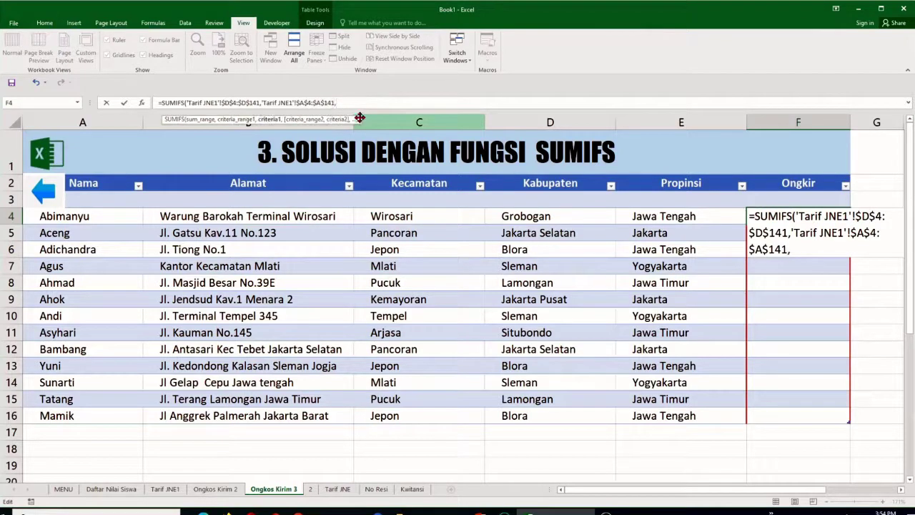
left_click(698, 216)
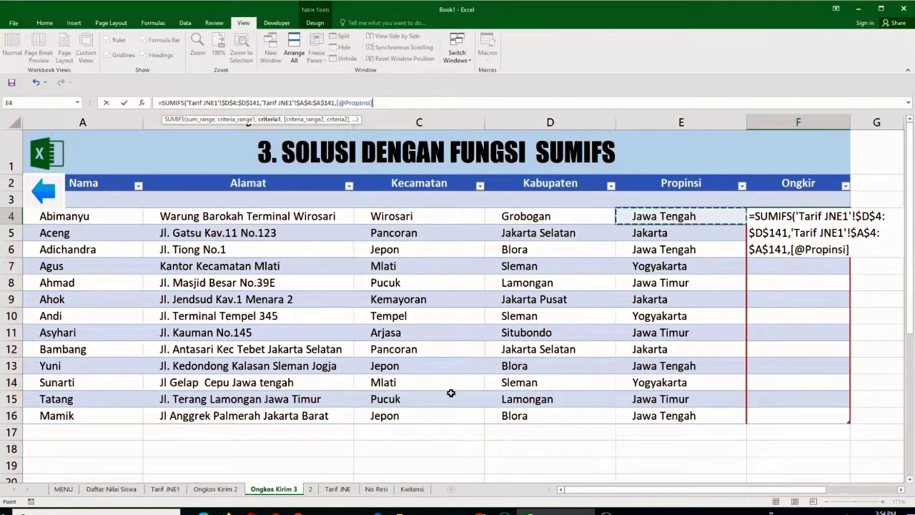
type(",")
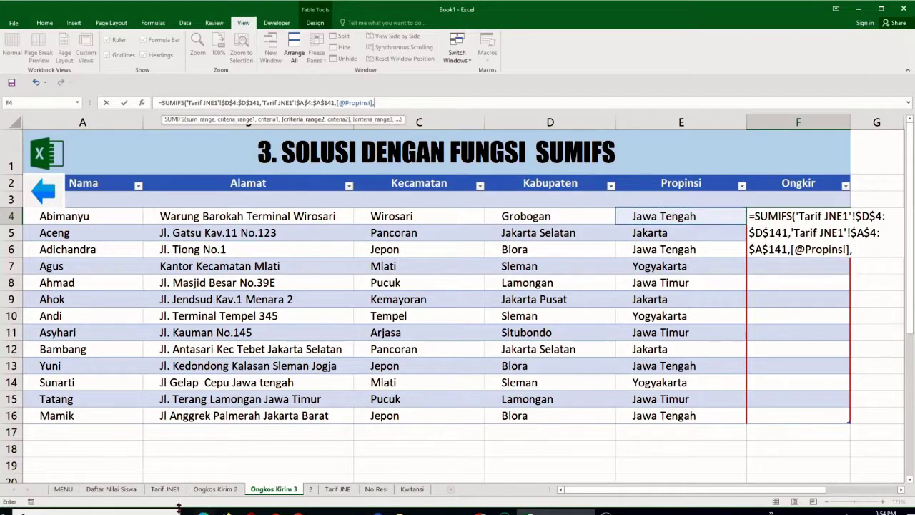
- Add the Kabupaten cells $B$4:$B$141 on Tarif JNE1 as the second SUMIFS criteria range, with Kabupaten cell D4 on Ongkos Kirim 3 as its criterion
left_click(165, 490)
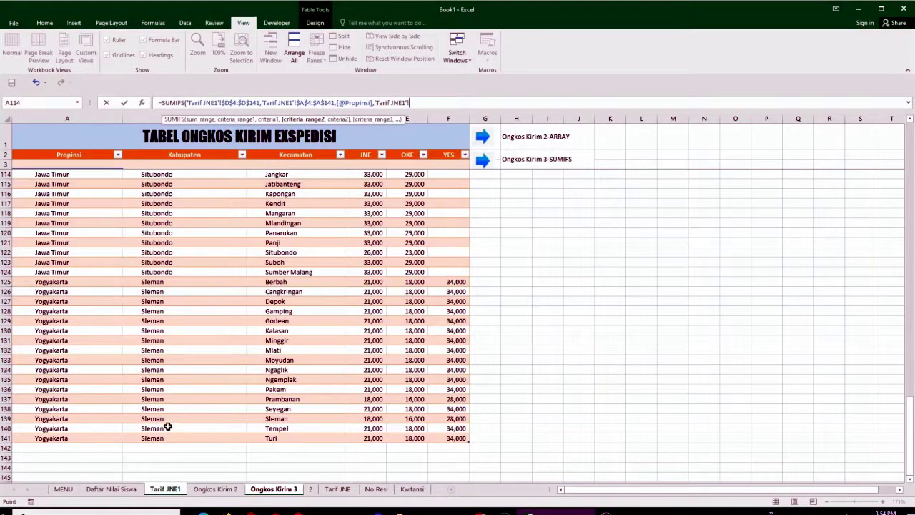
left_click_drag(166, 434, 180, 177)
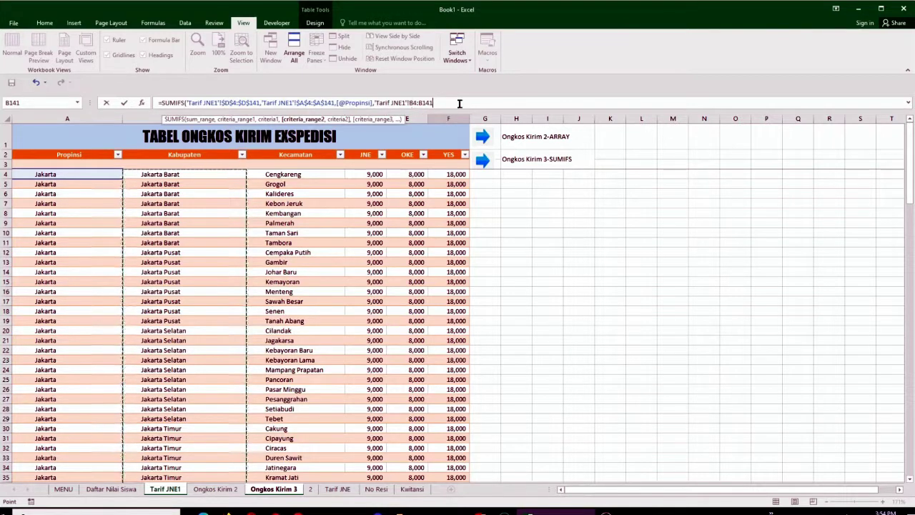
type(",")
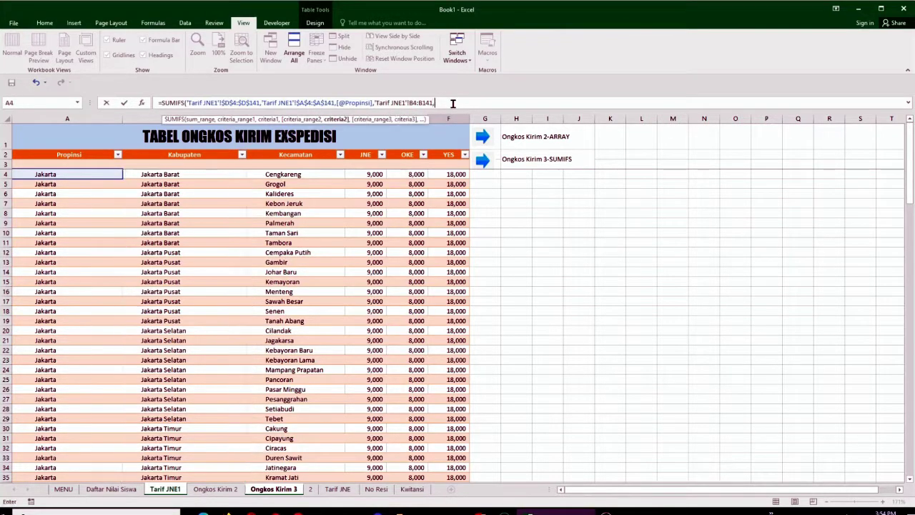
left_click(413, 101)
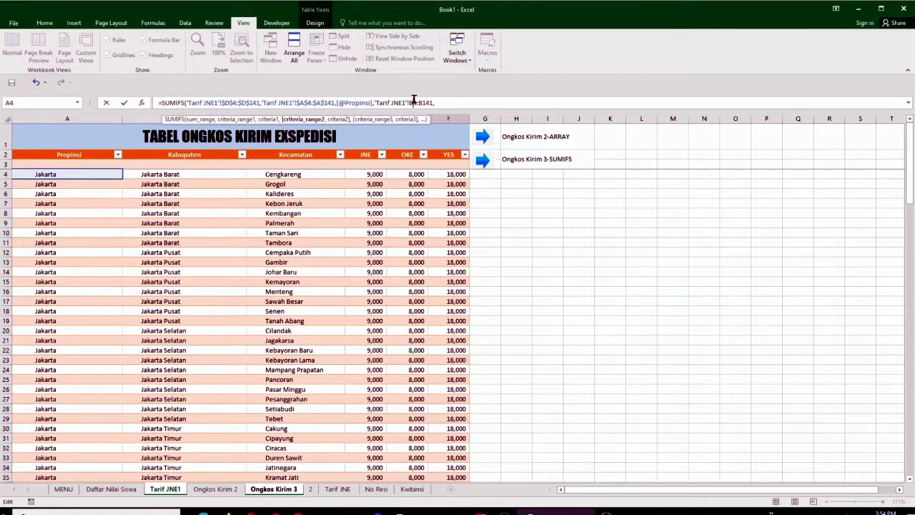
key("F4")
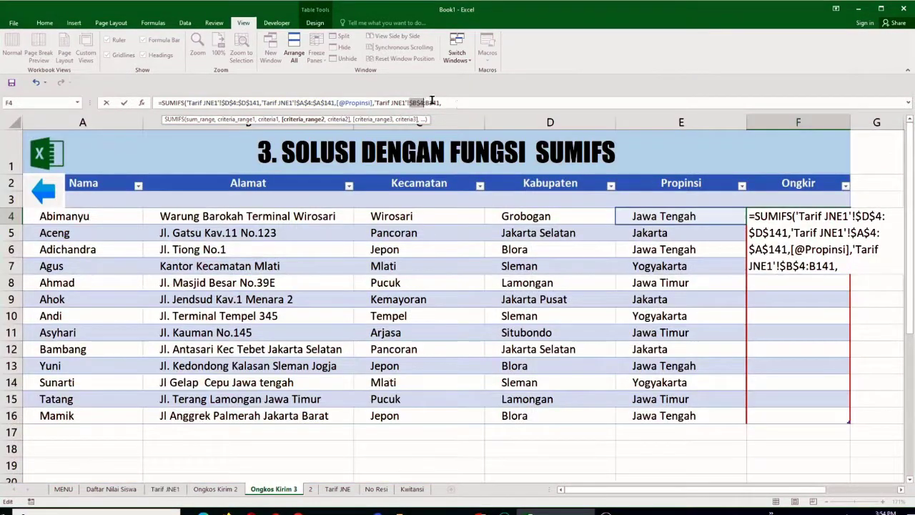
key("Home")
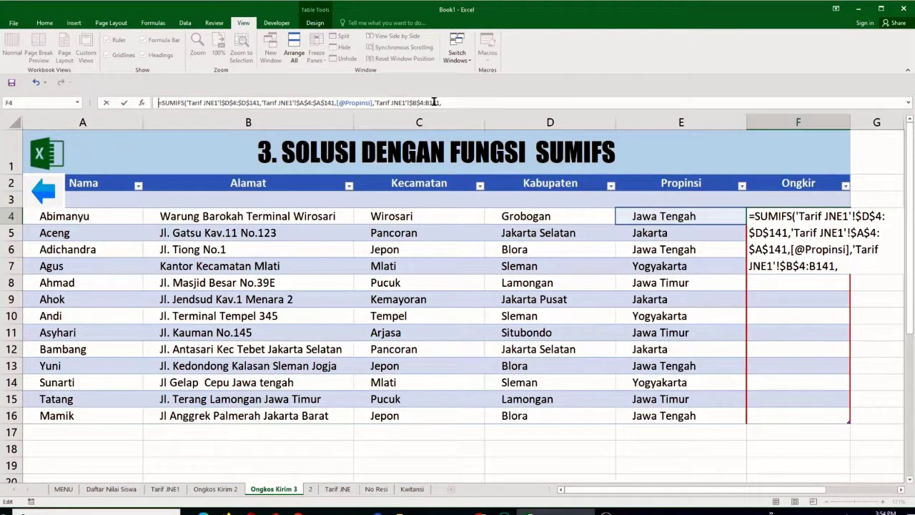
left_click(431, 101)
key("F4")
left_click(468, 103)
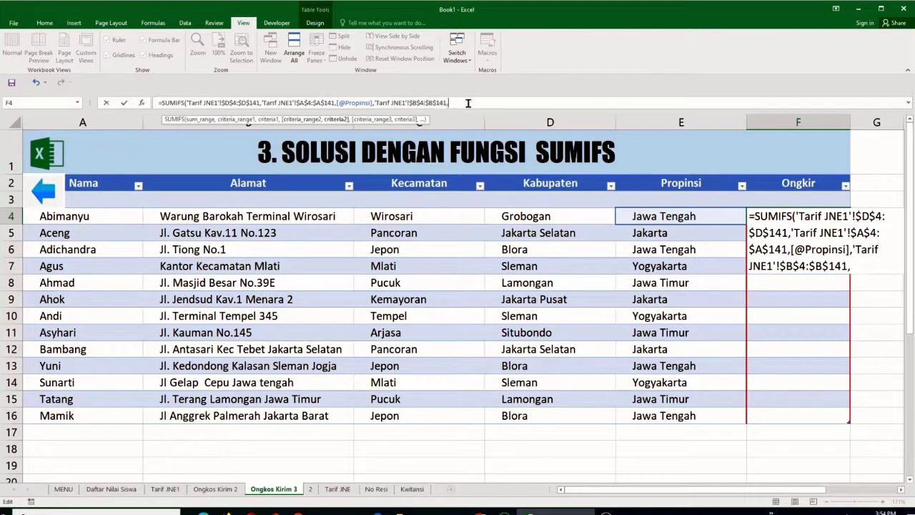
left_click(552, 215)
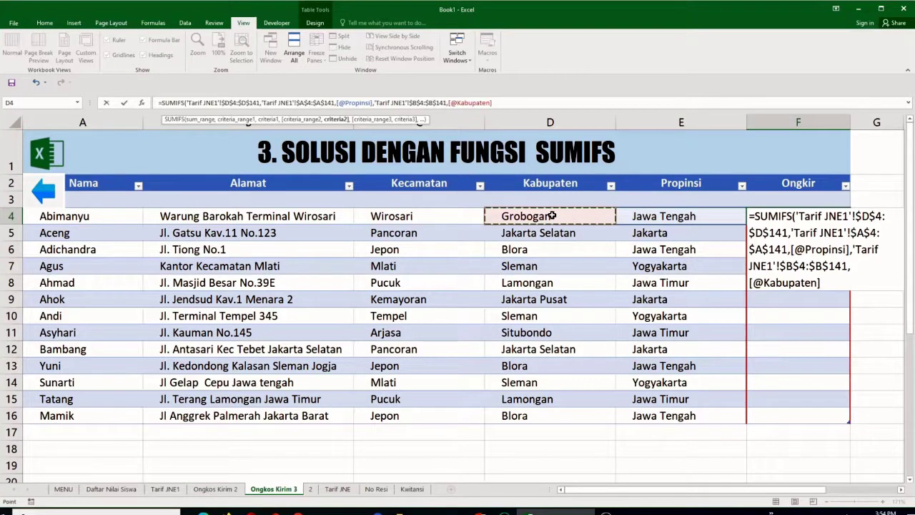
type(",")
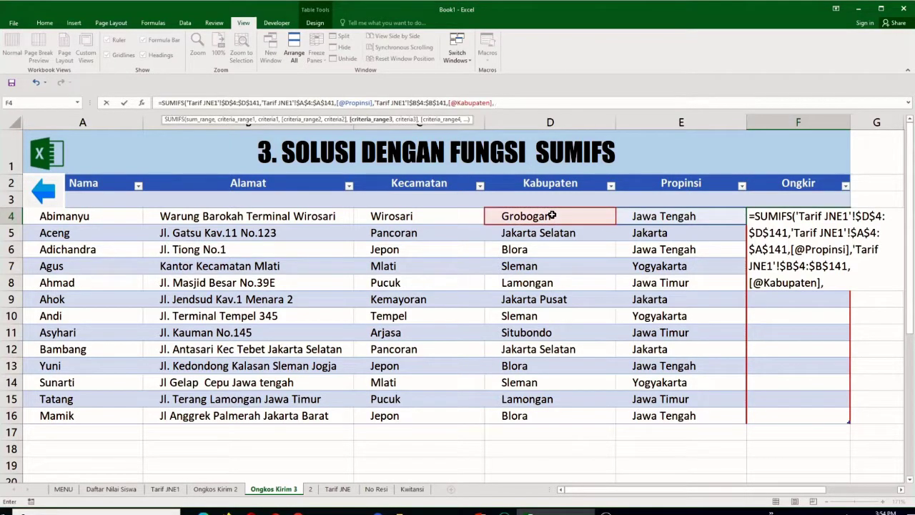
- Add the Kecamatan cells on Tarif JNE1 as the third criteria range, with absolute references $C$4:$C$141
left_click(166, 489)
left_click_drag(312, 175, 312, 418)
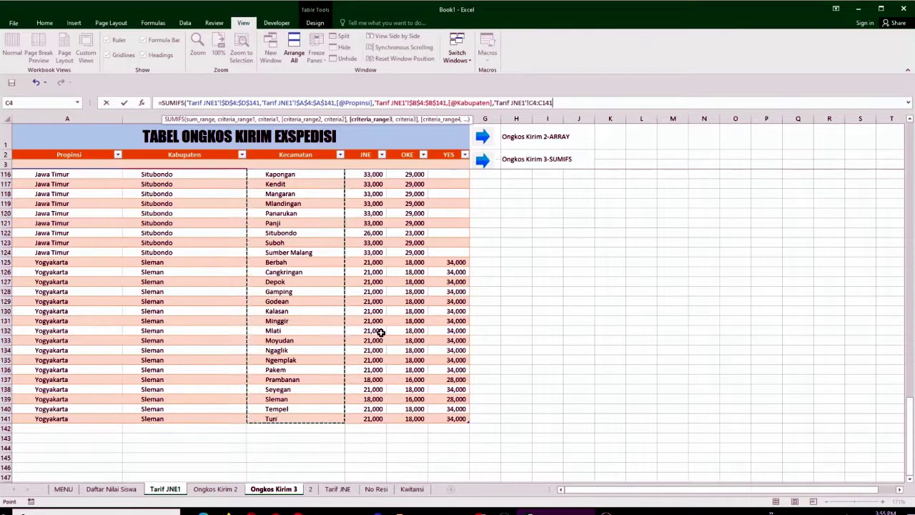
type(",")
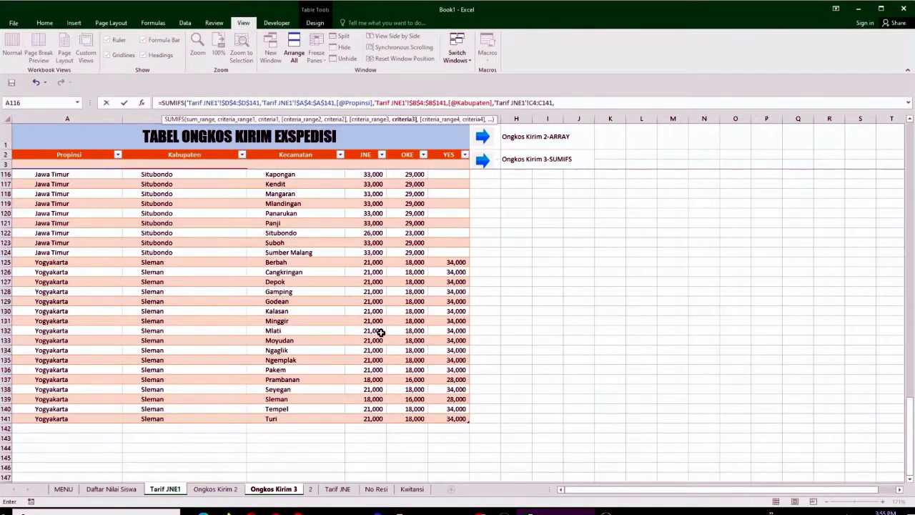
left_click(534, 101)
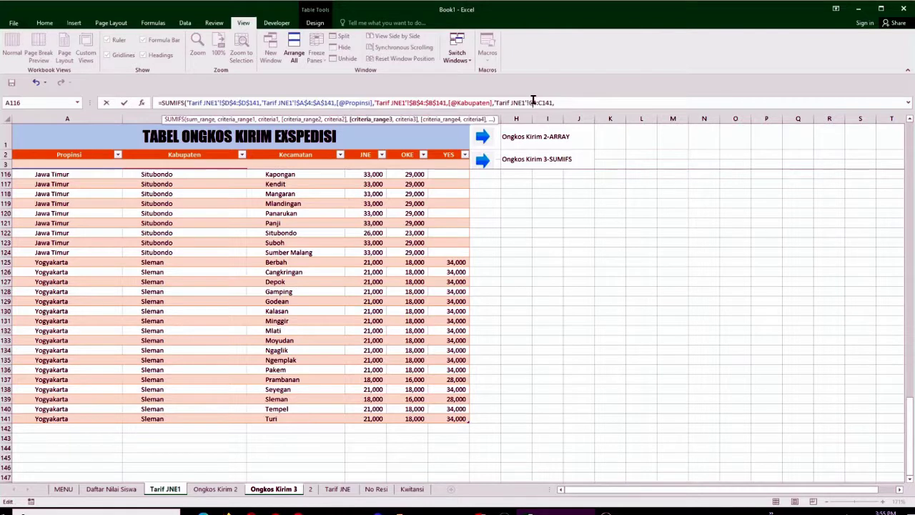
key("F4")
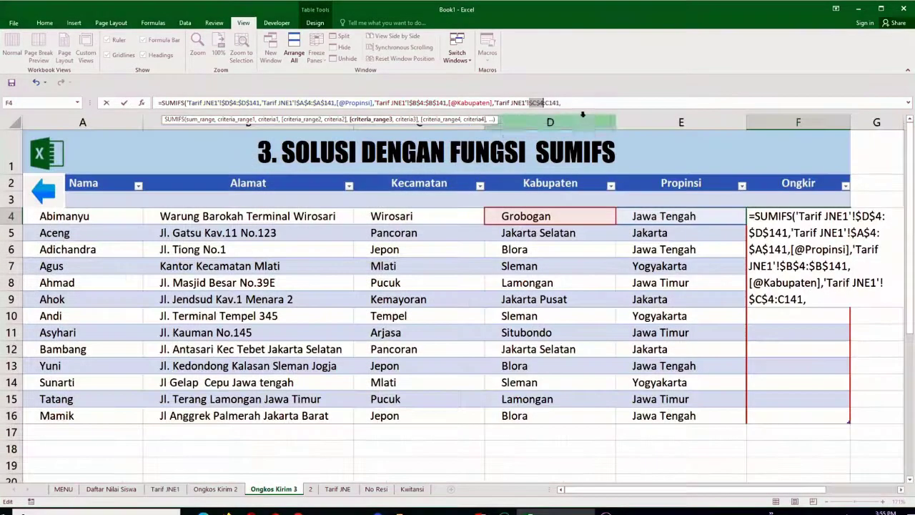
left_click(551, 102)
key("F4")
left_click(576, 101)
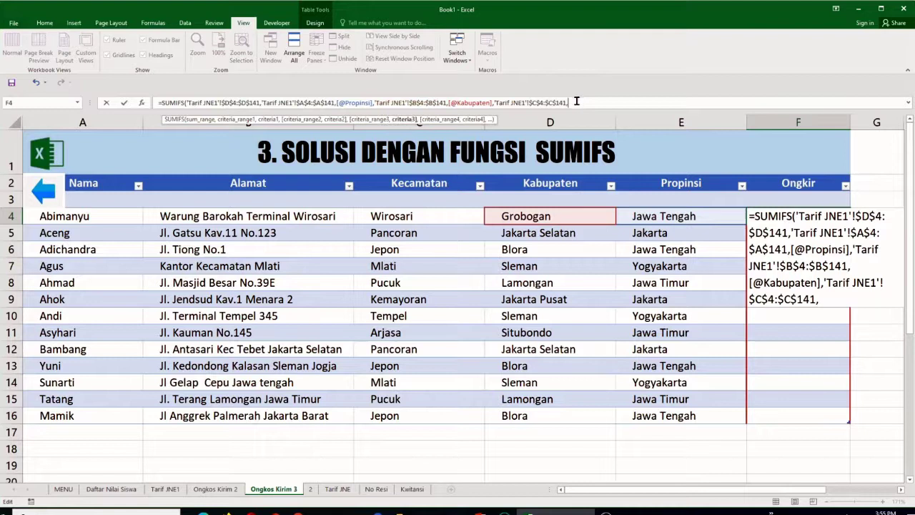
- Use the Kecamatan cell C4 on Ongkos Kirim 3 as the third criterion, then close and enter the SUMIFS formula
left_click(396, 211)
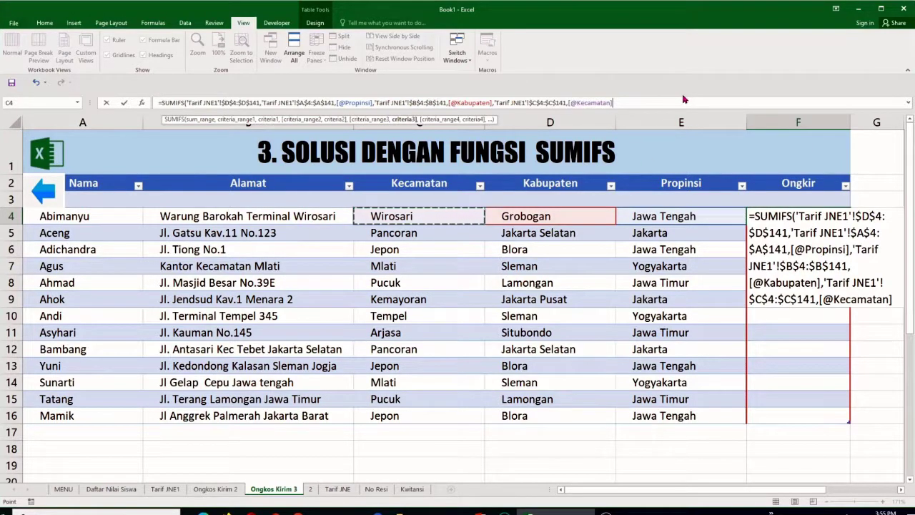
type(")")
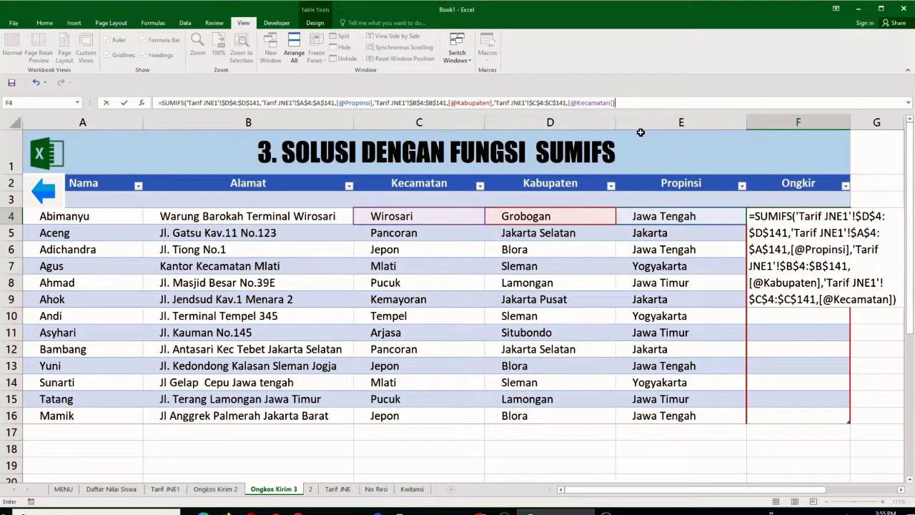
left_click_drag(791, 490, 838, 497)
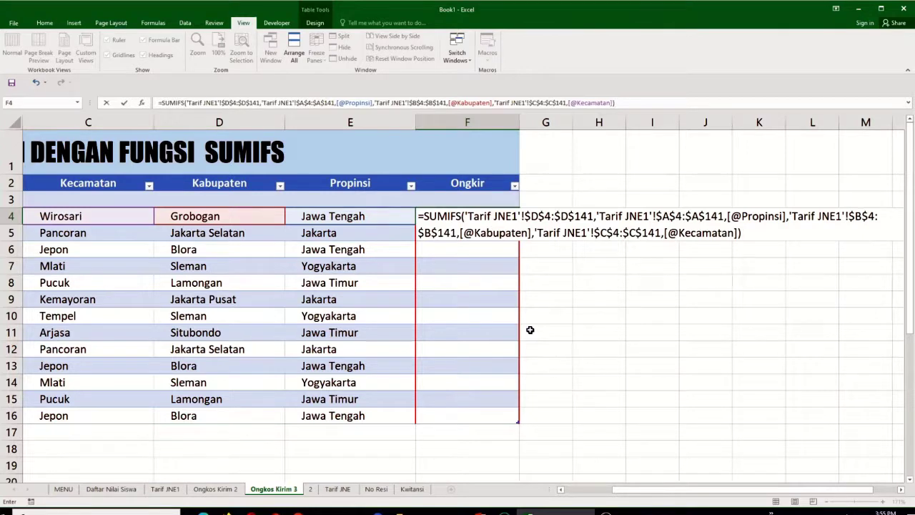
key("Return")
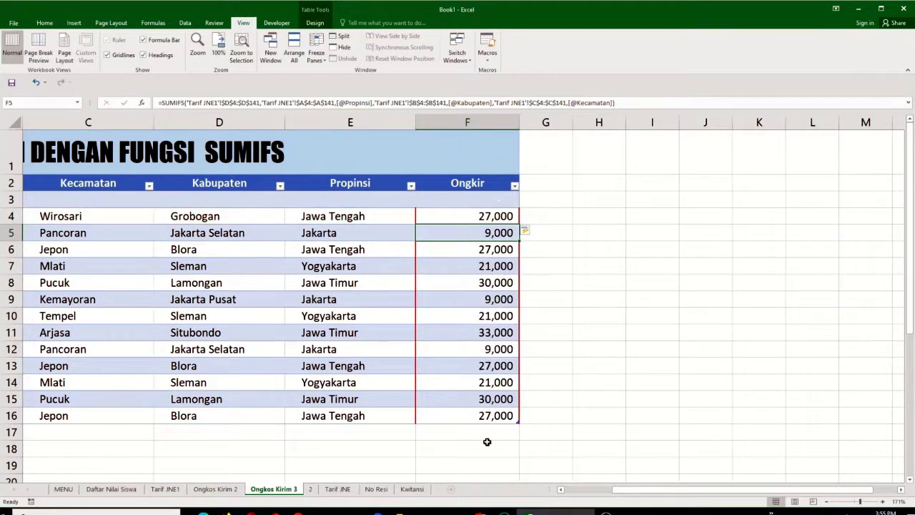
- Examine the Ongkir results in F4:F16 and the reference SUMIFS formula below the table
left_click(490, 214)
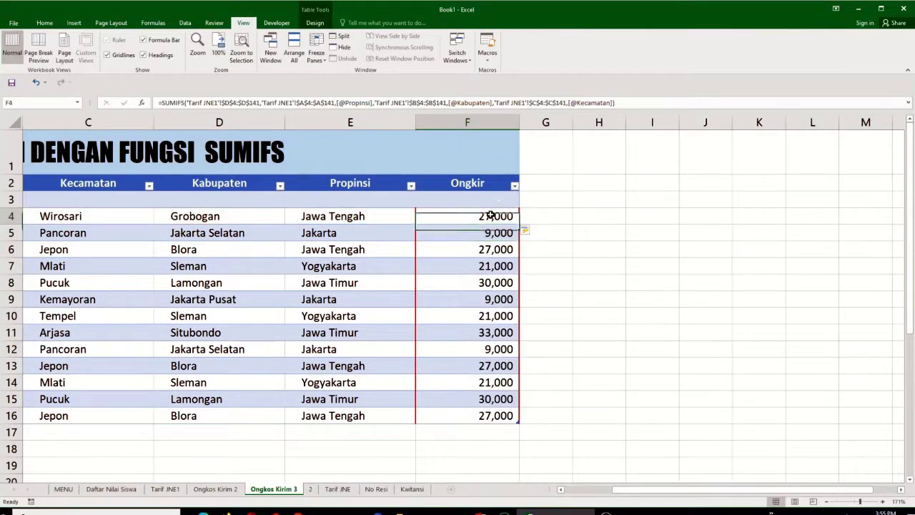
left_click(535, 214)
left_click_drag(495, 215, 500, 411)
left_click_drag(698, 495, 650, 495)
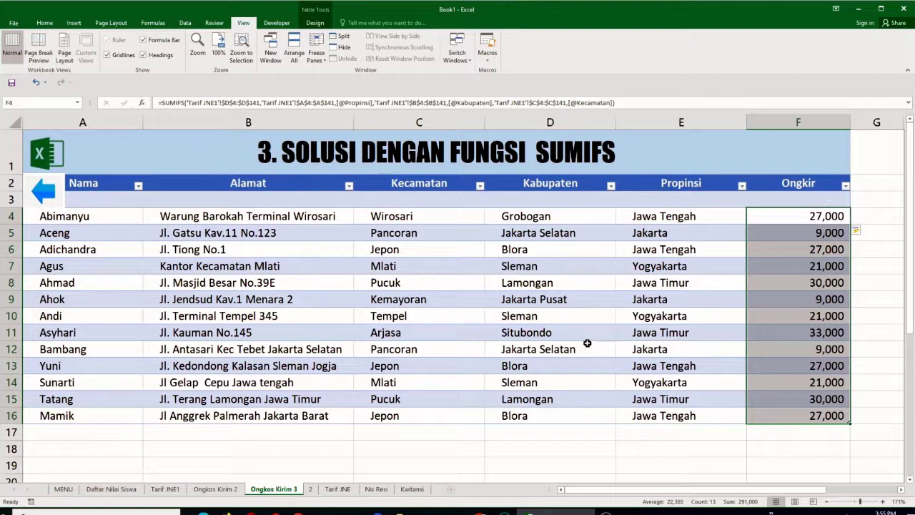
scroll(664, 412, "down", 4)
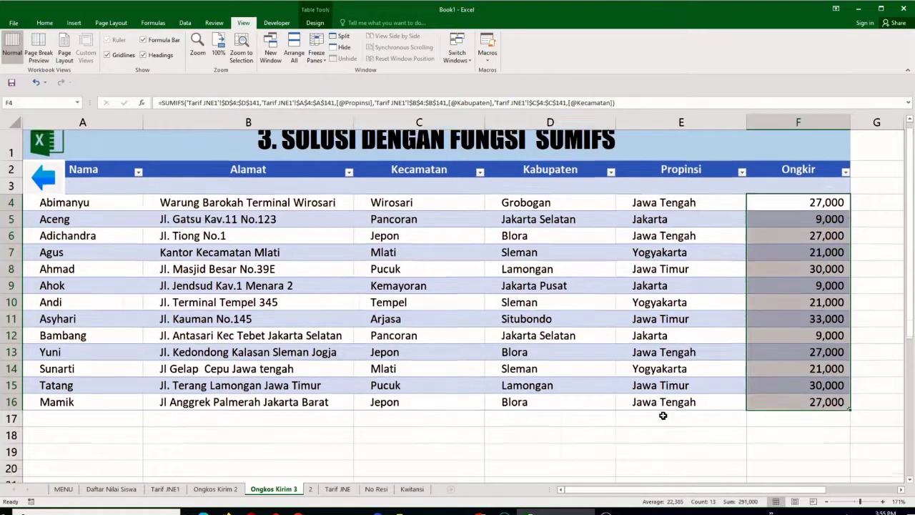
scroll(458, 316, "down", 1)
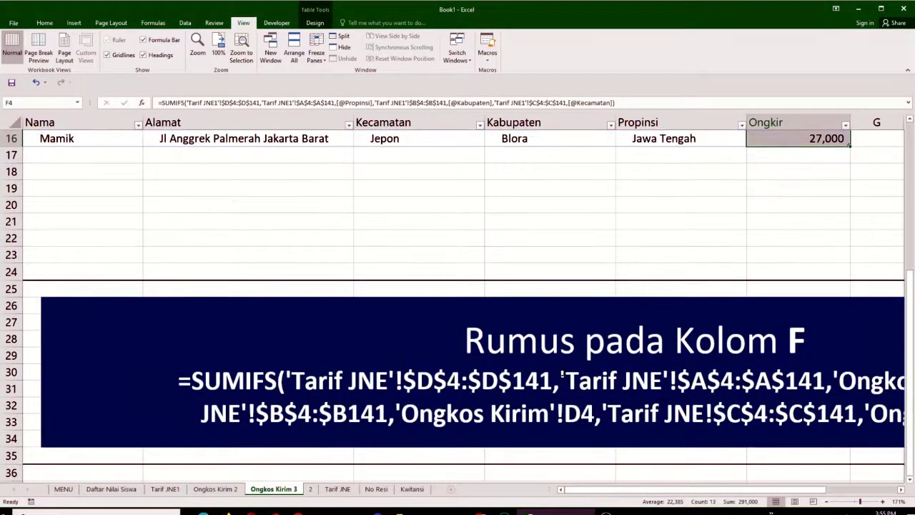
mouse_move(720, 489)
left_mouse_down()
mouse_move(758, 489)
mouse_move(718, 490)
left_mouse_up()
scroll(729, 358, "up", 5)
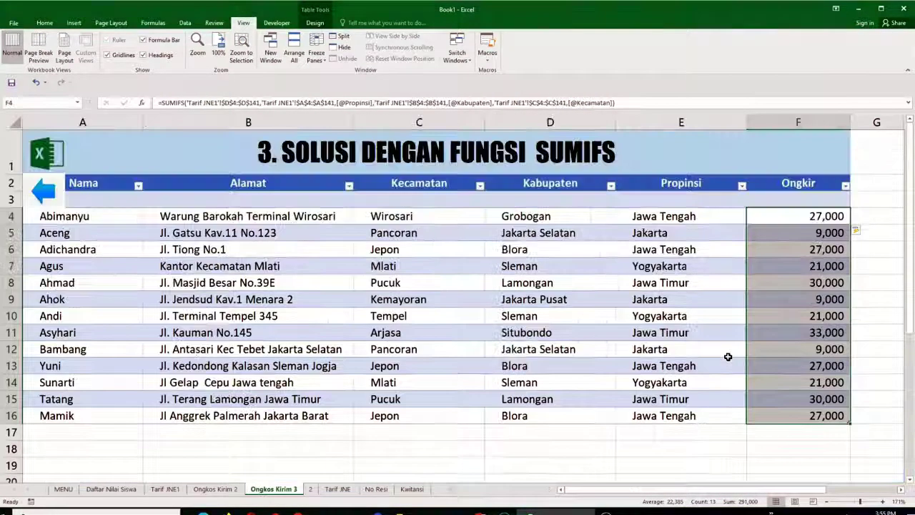
- Compare the Ongkir columns on the Ongkos Kirim 3 and Ongkos Kirim 2 sheets, moving between them through the Tarif JNE1 links
left_click(43, 190)
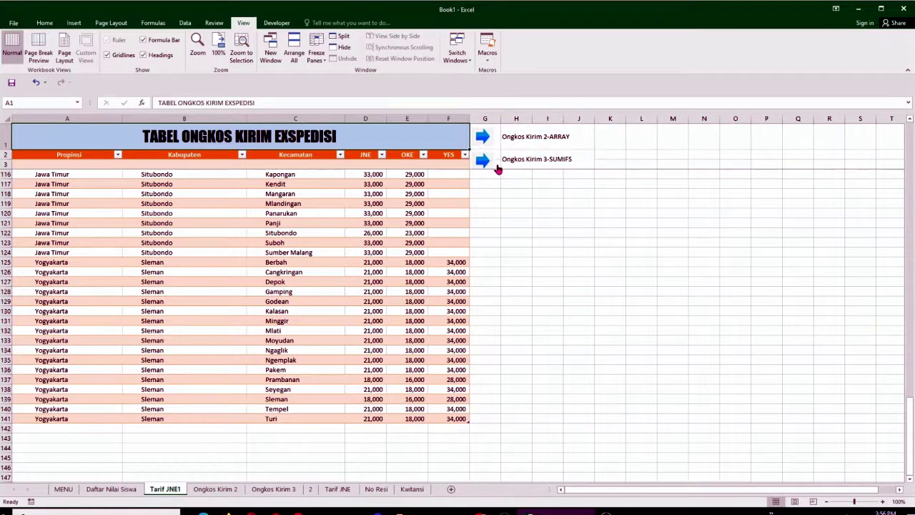
left_click(483, 163)
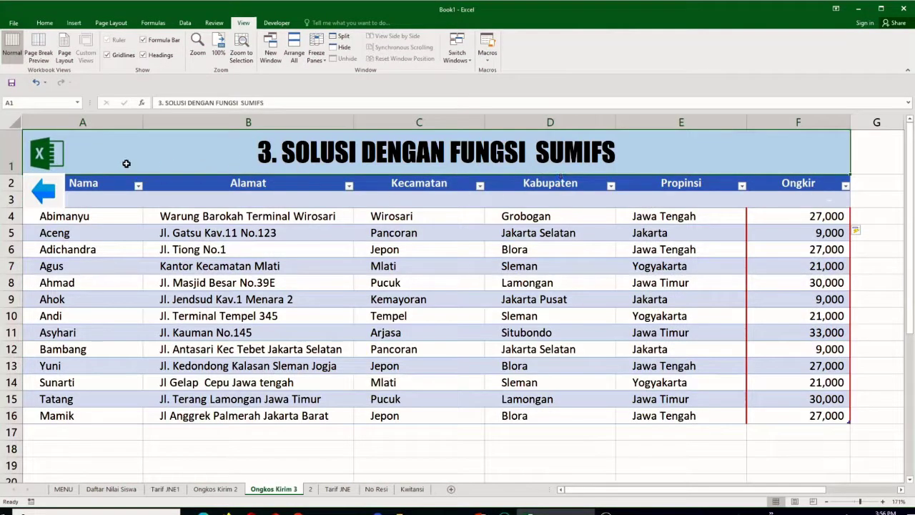
left_click(43, 189)
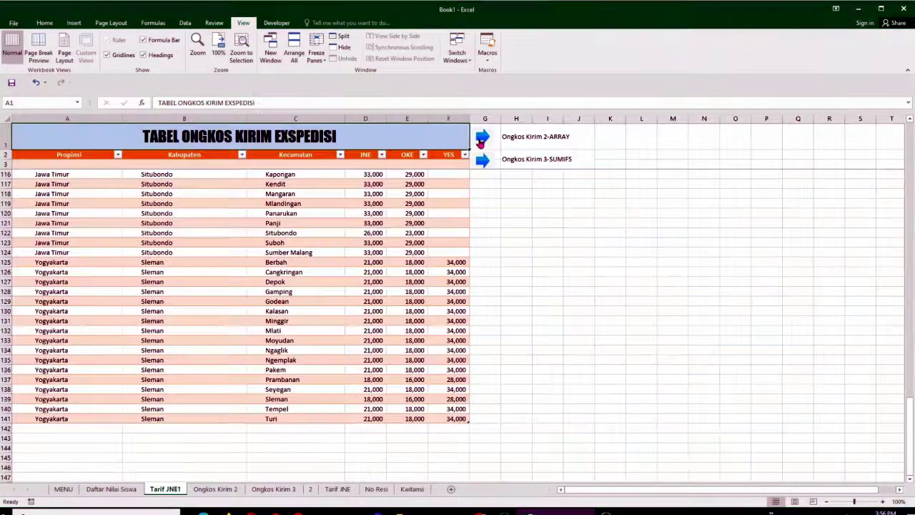
left_click(484, 140)
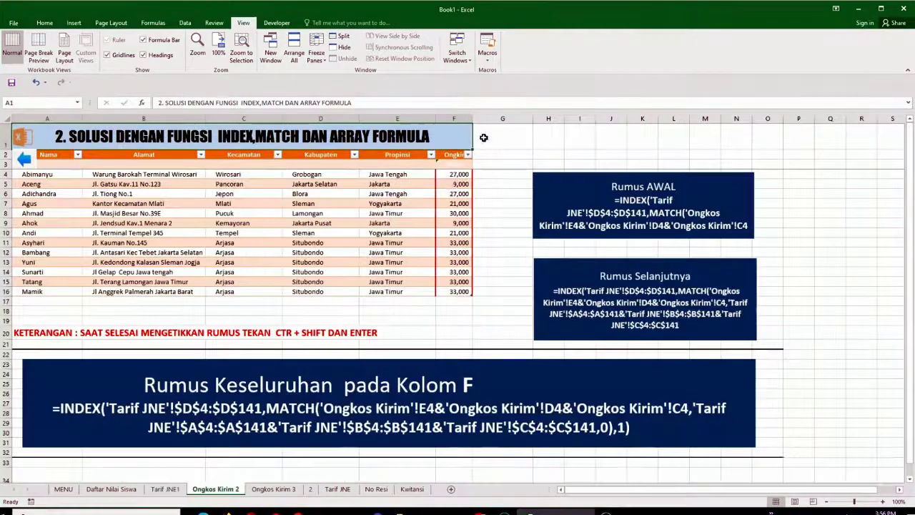
left_click_drag(452, 168, 465, 283)
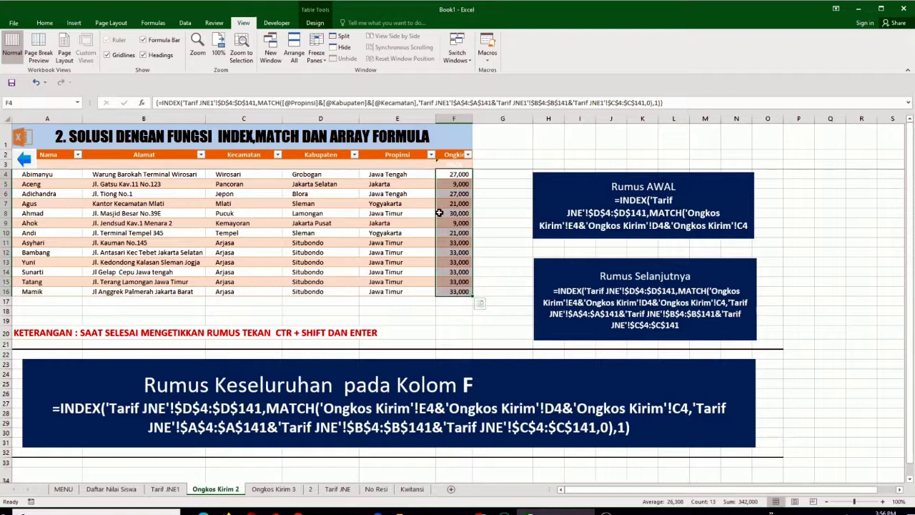
left_click(23, 159)
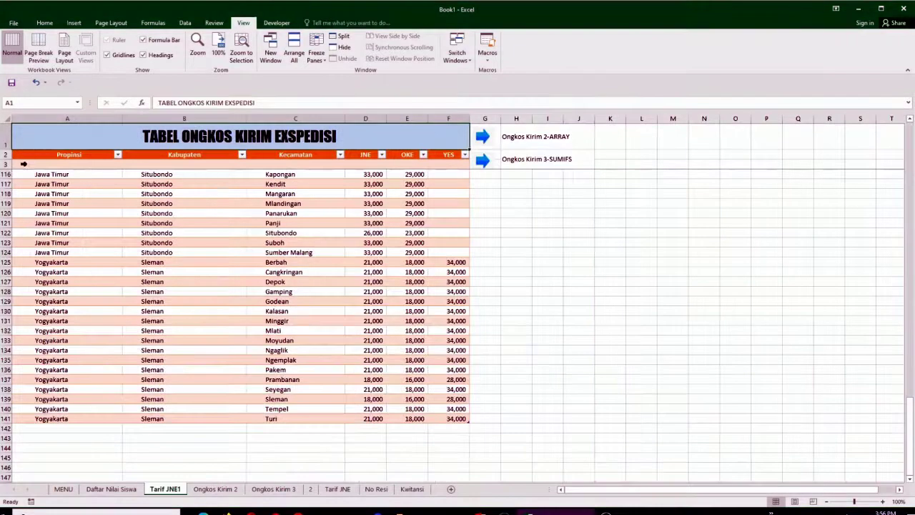
left_click(485, 163)
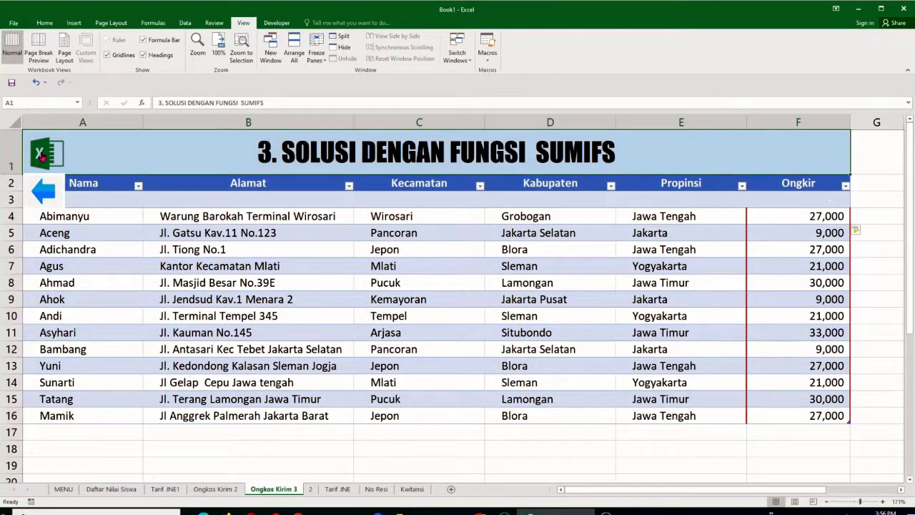
- Return to the main menu, open trick 3 on the No Resi sheet, and examine its transaction table and the FIND and MID reference formulas
left_click(41, 154)
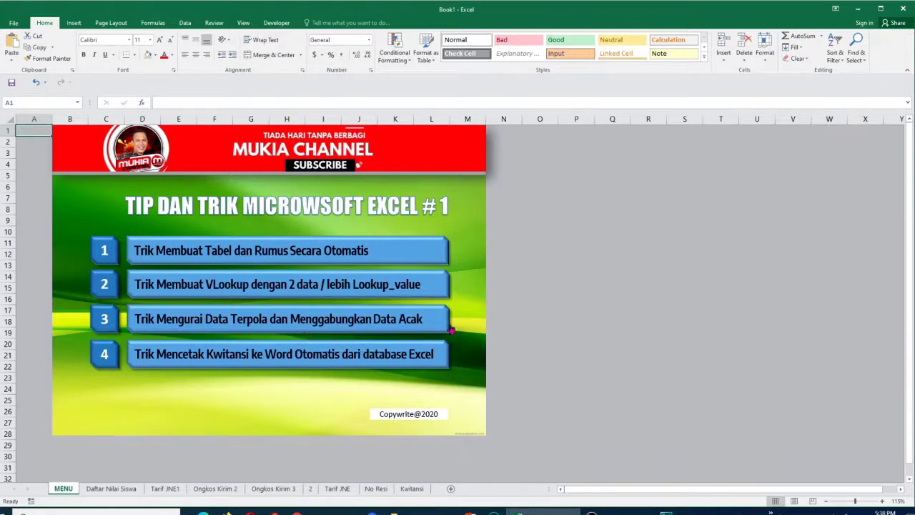
left_click(287, 321)
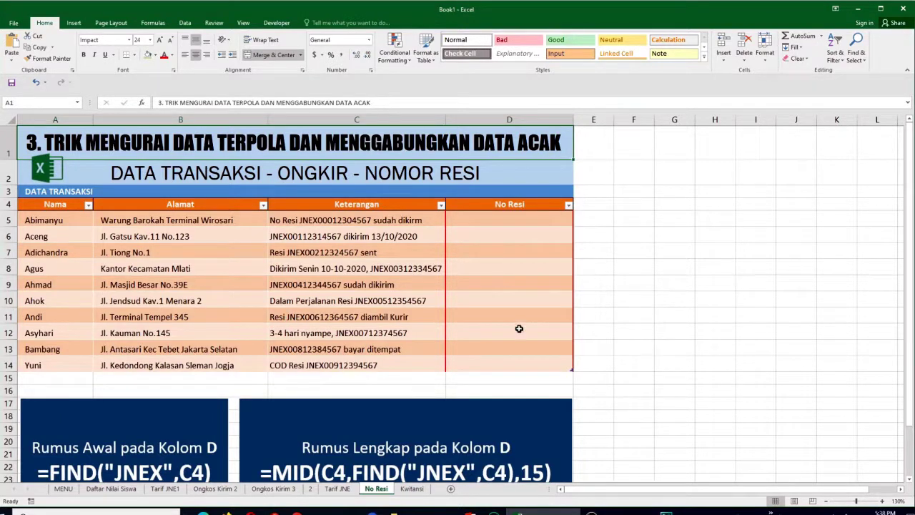
scroll(493, 381, "down", 2)
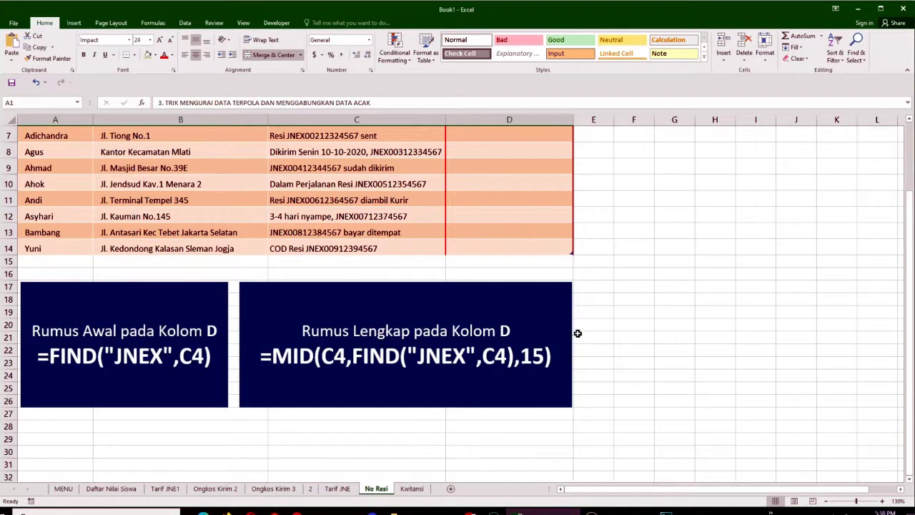
left_click_drag(579, 363, 579, 392)
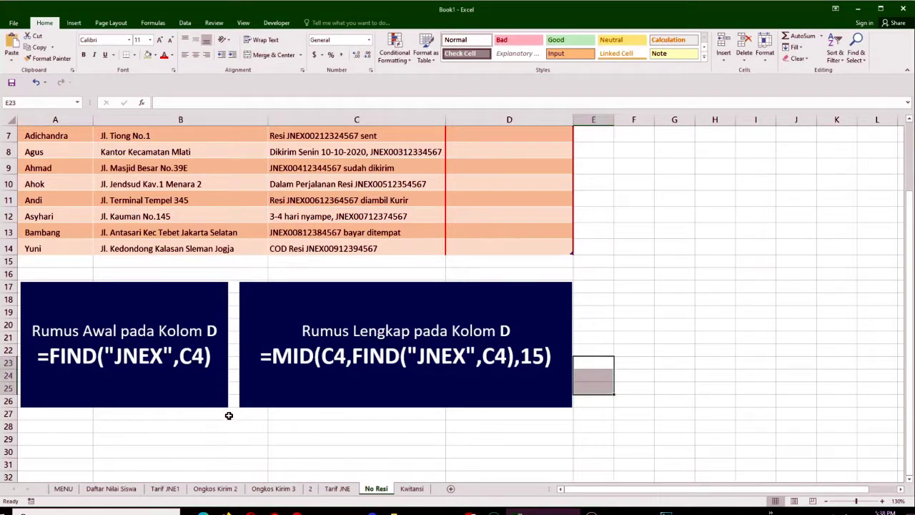
scroll(219, 284, "up", 2)
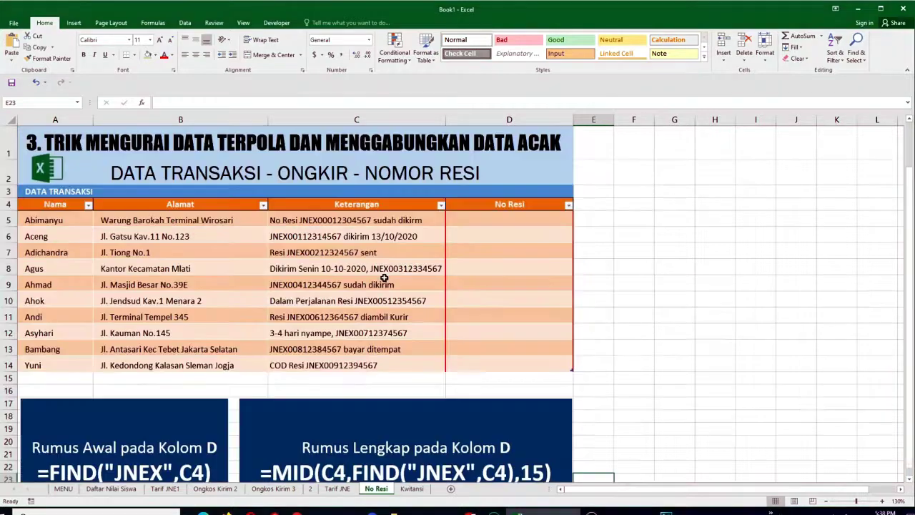
left_click(543, 222)
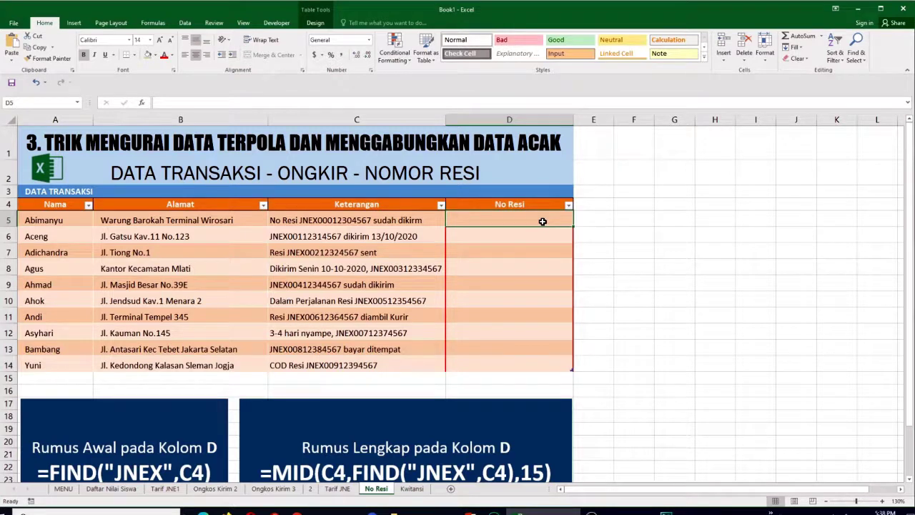
type("=")
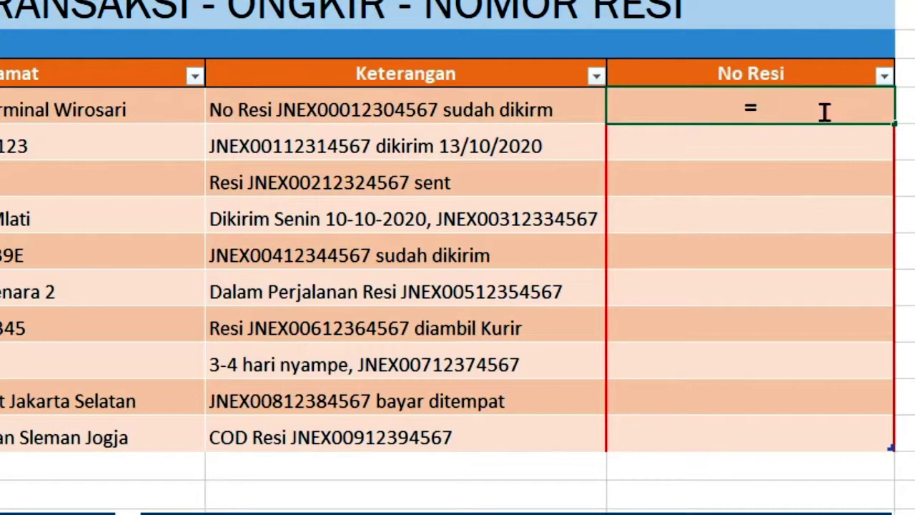
type("find")
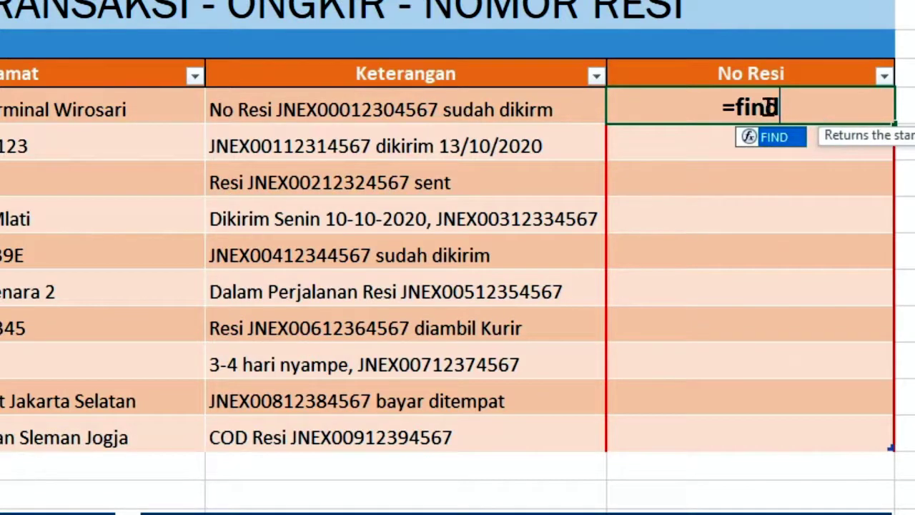
double_click(776, 146)
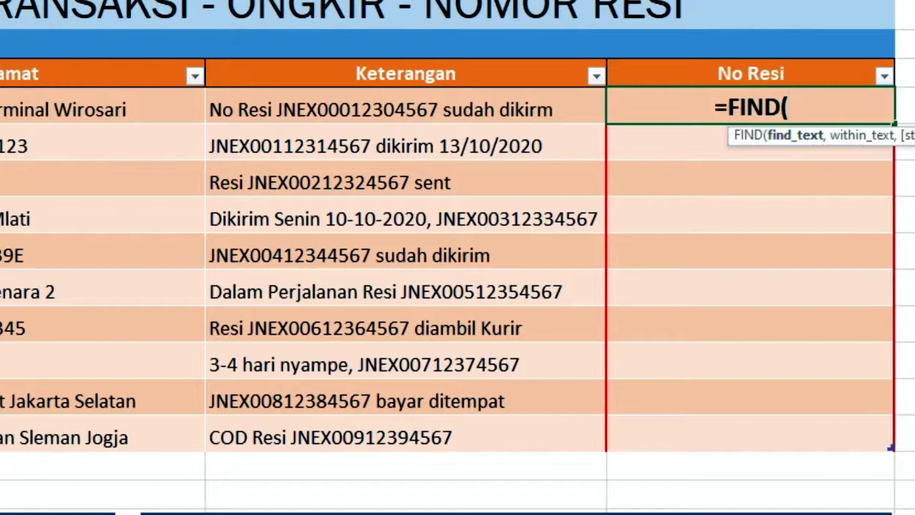
type("\"")
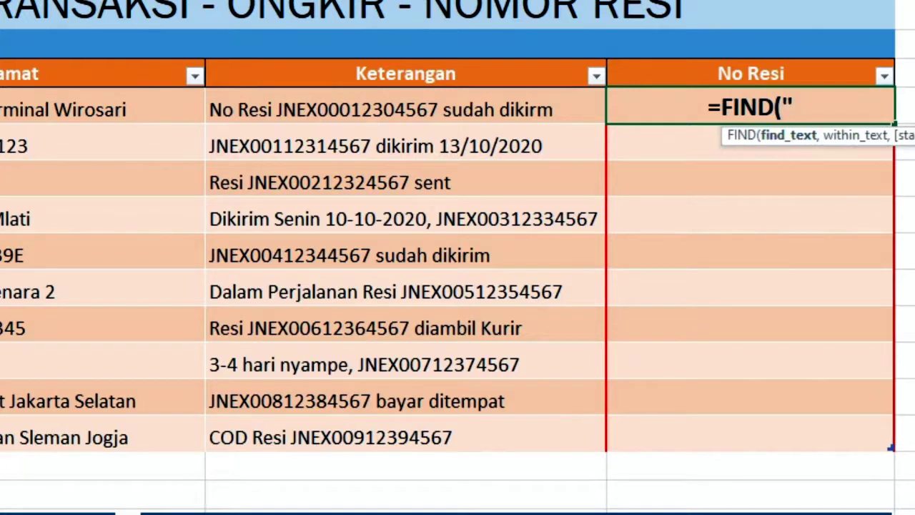
type("JNEX")
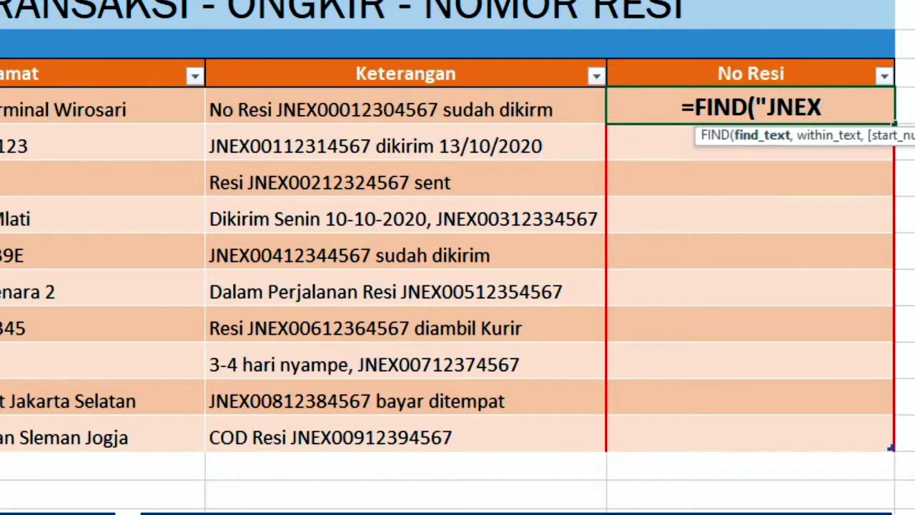
type("\",")
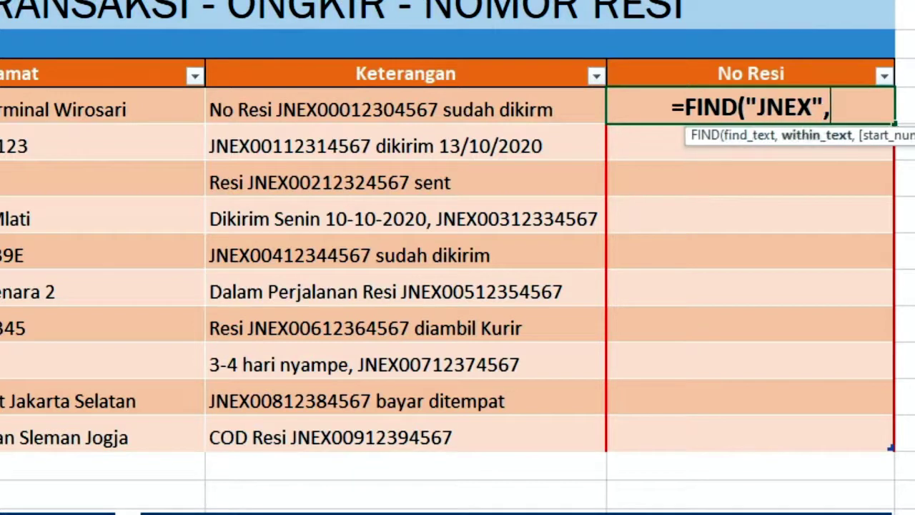
left_click(443, 107)
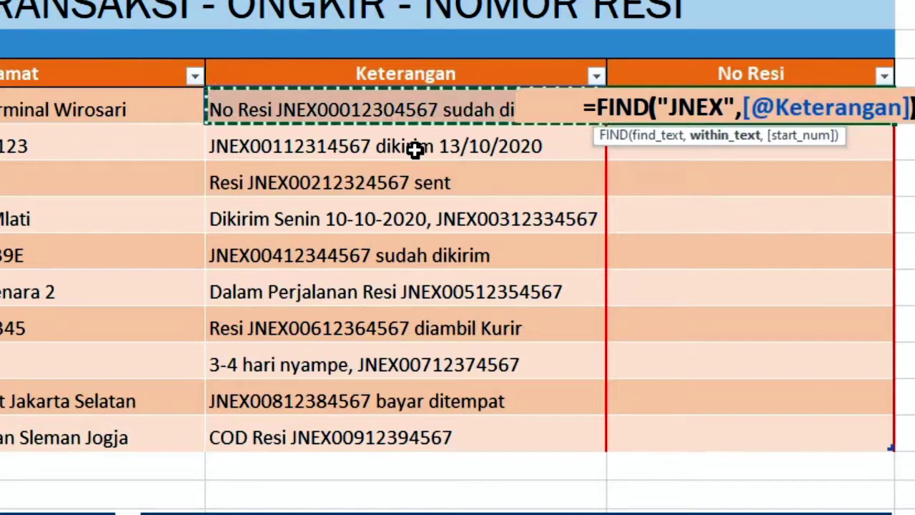
type(")")
key("Return")
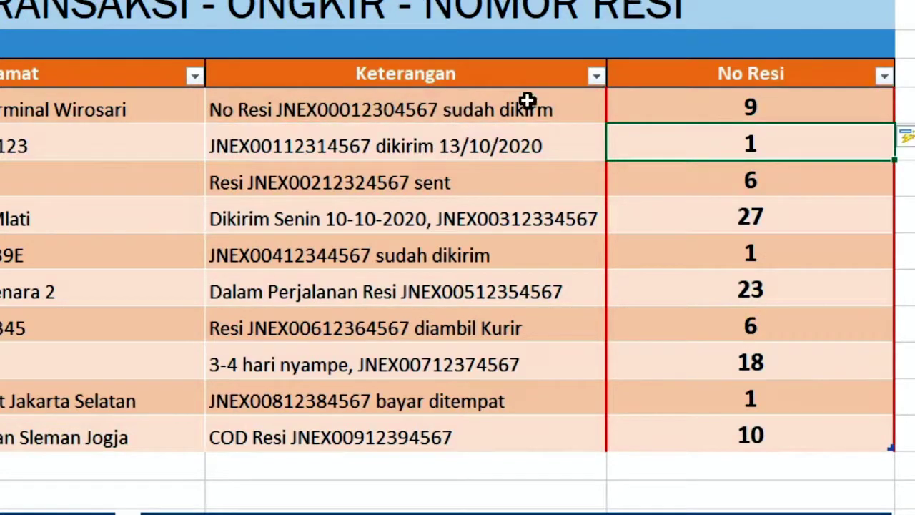
- Examine the FIND results in D5:D14 against the Keterangan texts in C5:C8 and the reference formulas below the table
left_click_drag(822, 108, 847, 422)
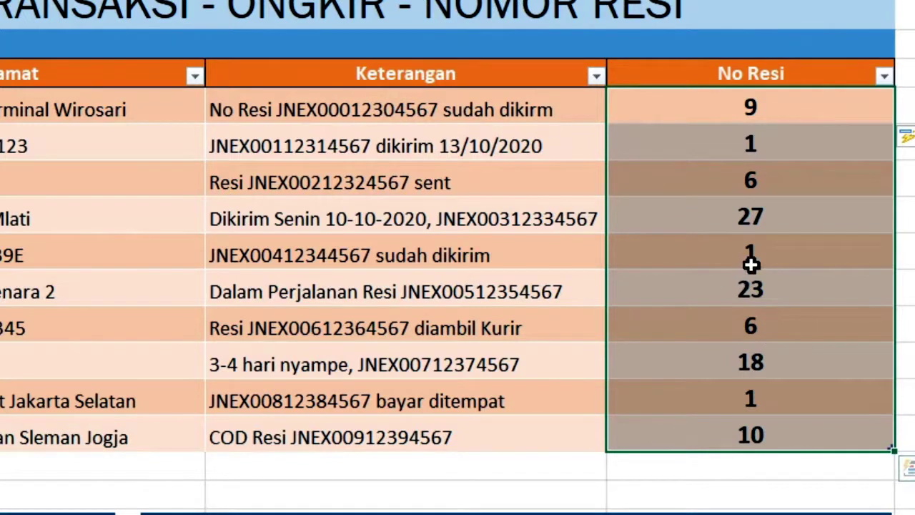
left_click(299, 110)
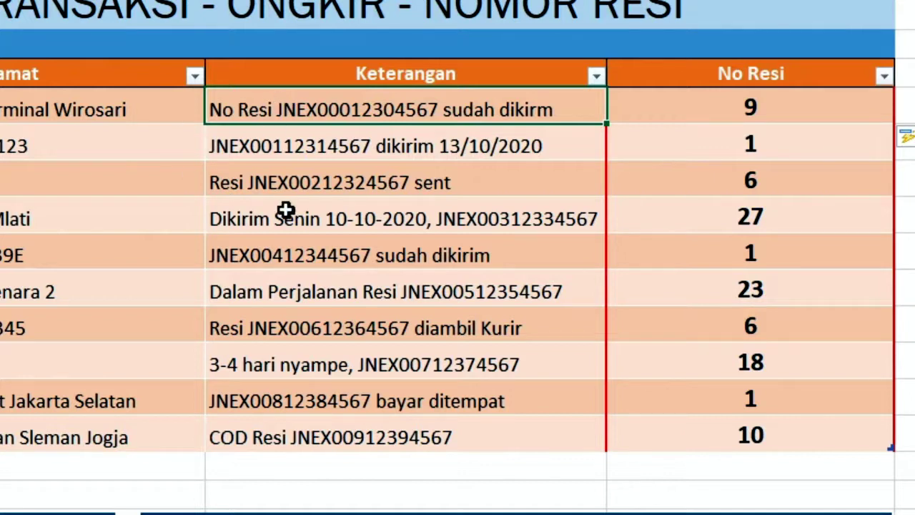
left_click(327, 155)
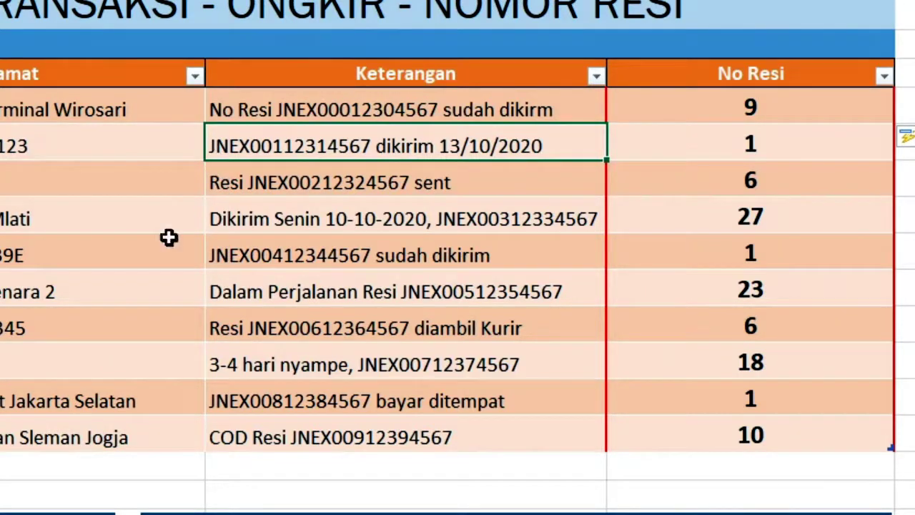
left_click(295, 185)
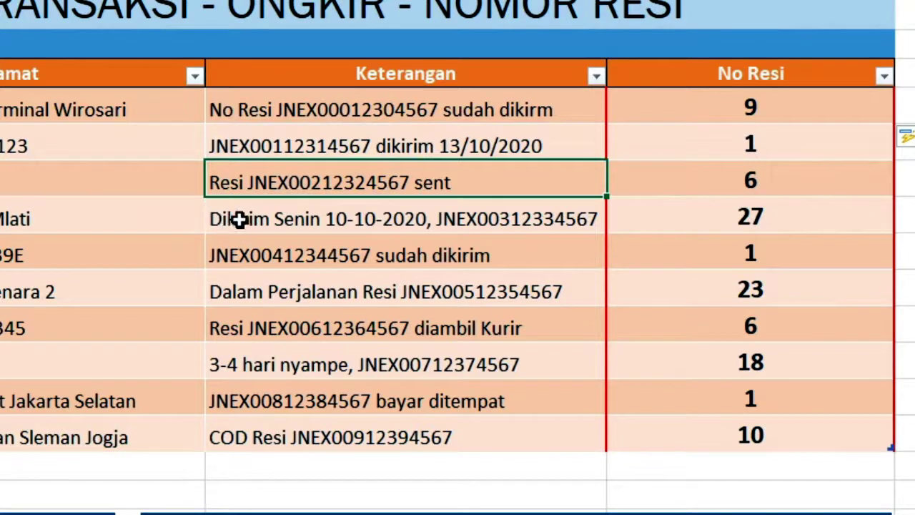
left_click(489, 222)
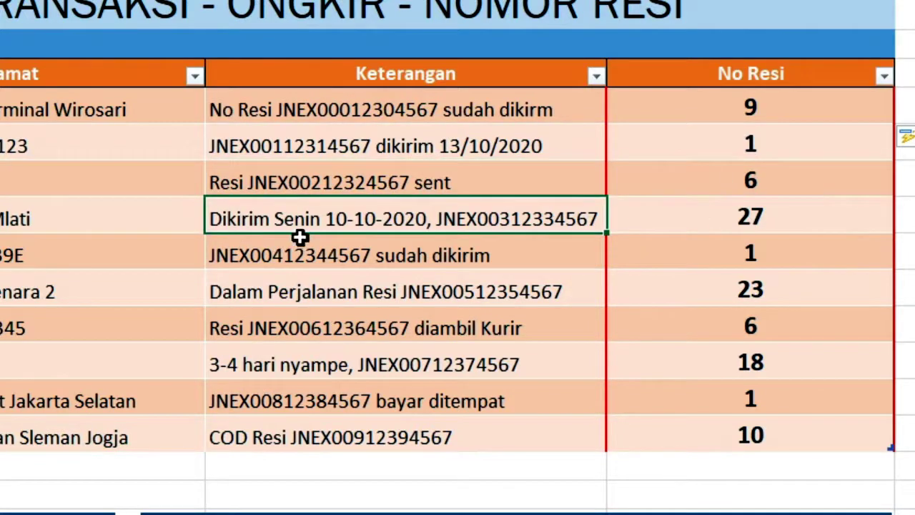
left_click_drag(727, 106, 751, 437)
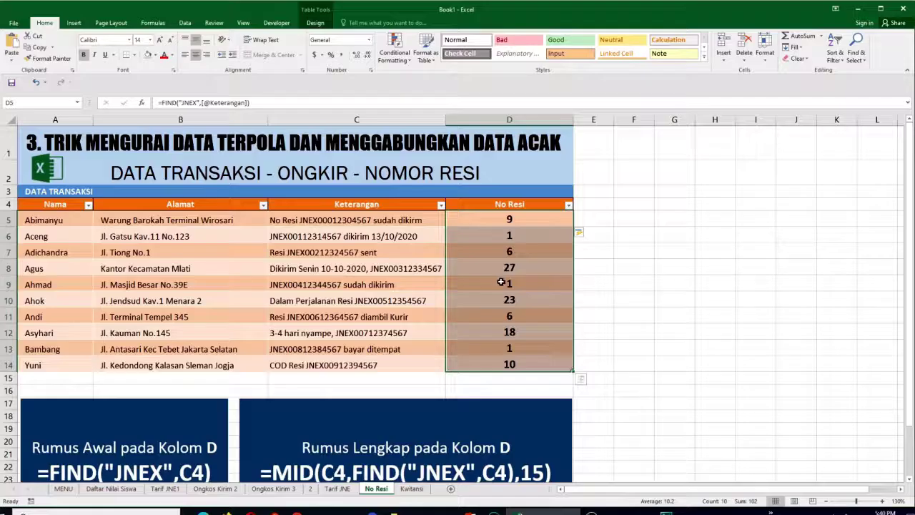
scroll(504, 368, "down", 1)
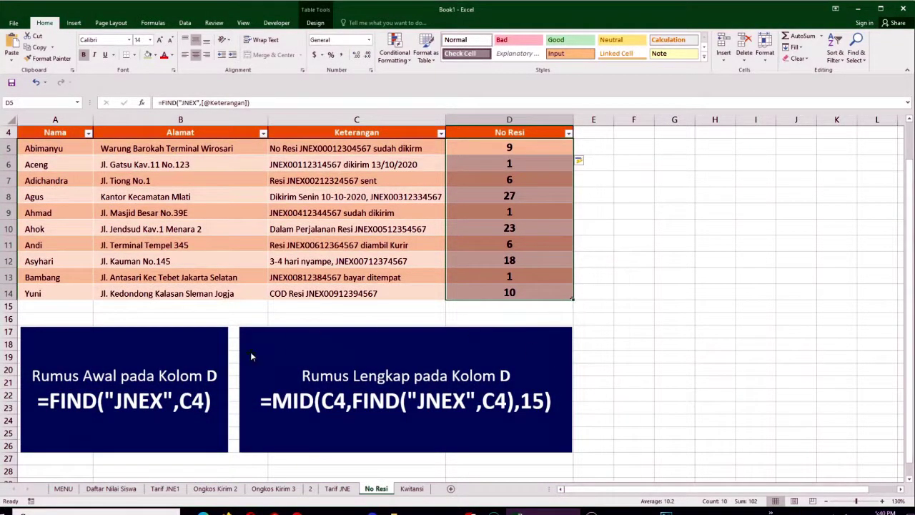
scroll(425, 377, "up", 1)
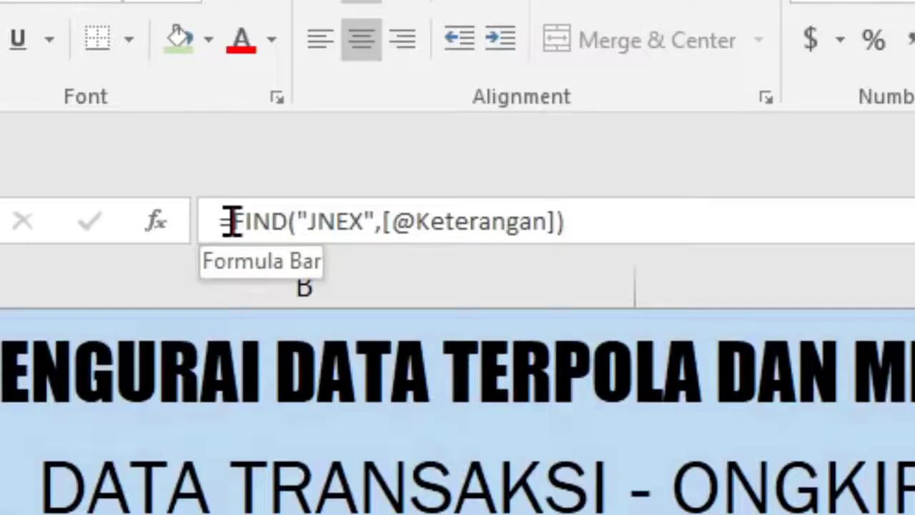
- Nest the FIND formula in D5 inside a MID function, using C5 as the text and FIND as the start position
key("F2")
left_click(234, 220)
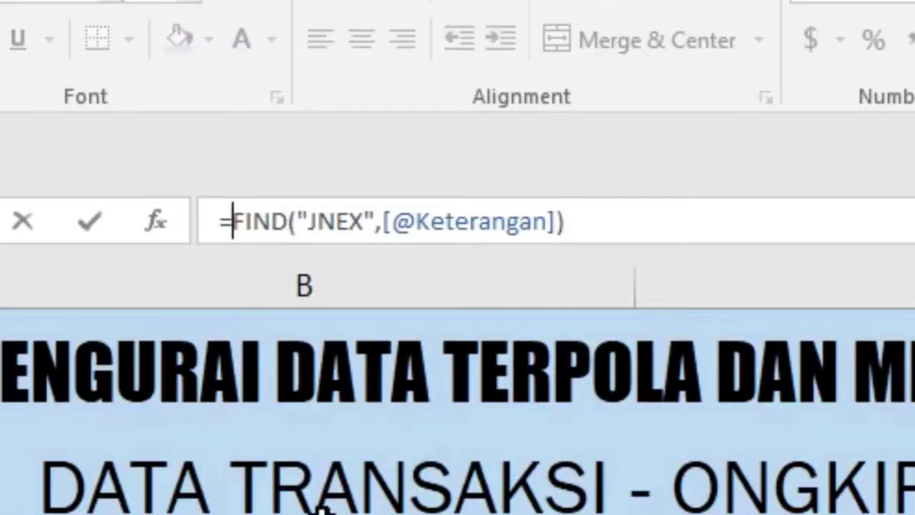
type("mid")
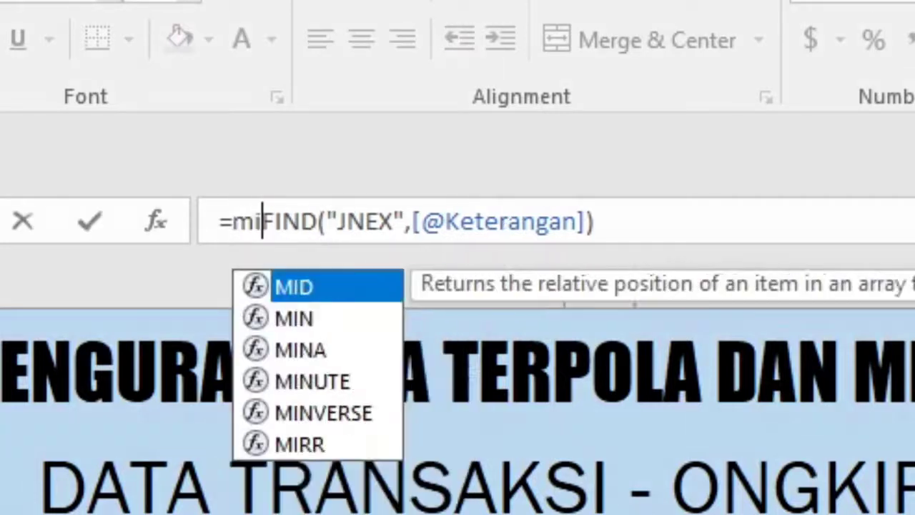
double_click(293, 286)
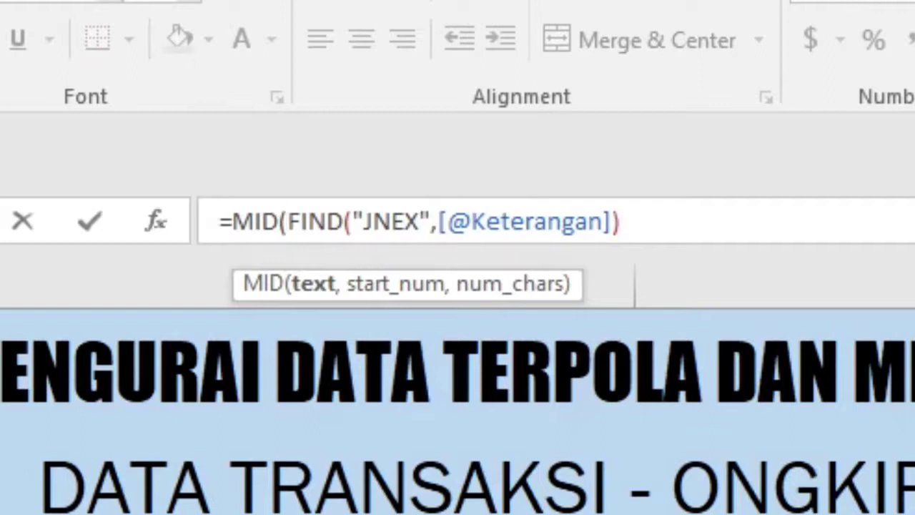
type("C5")
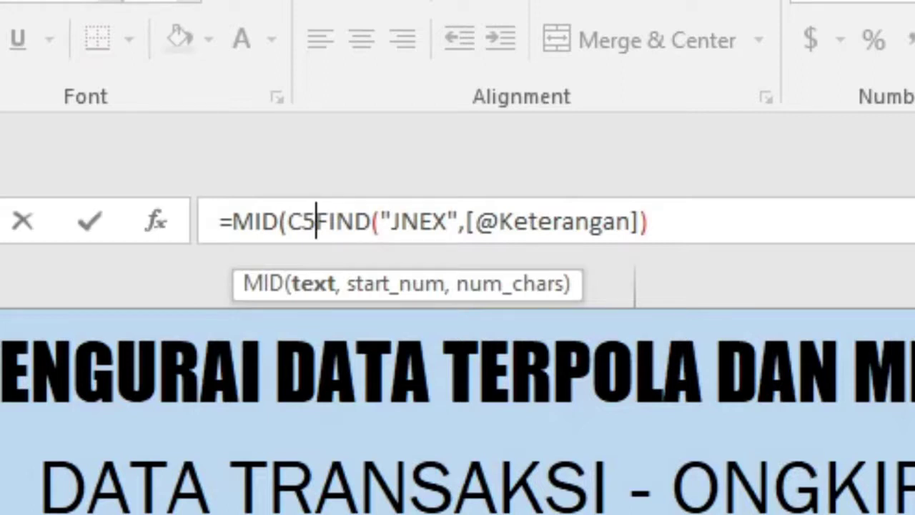
type(",")
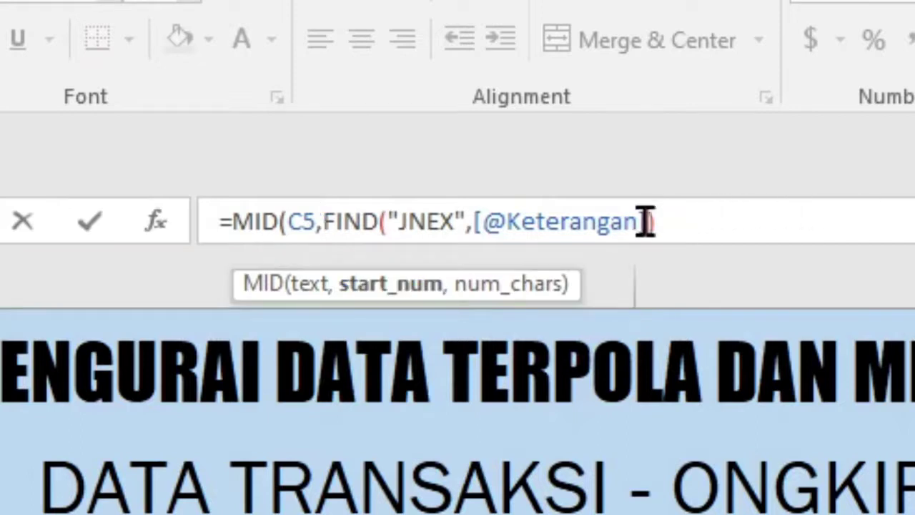
- Set MID's character count to 15, then close and enter the formula in the No Resi column
left_click(734, 223)
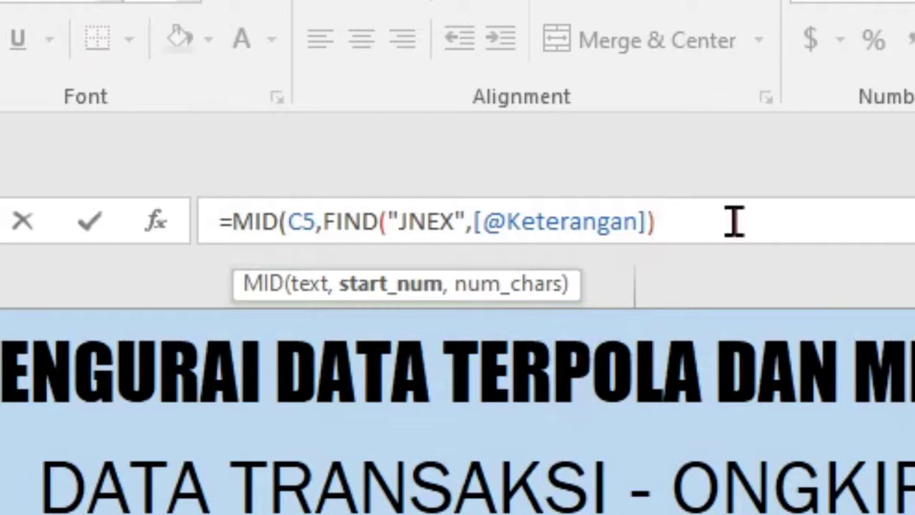
type(",")
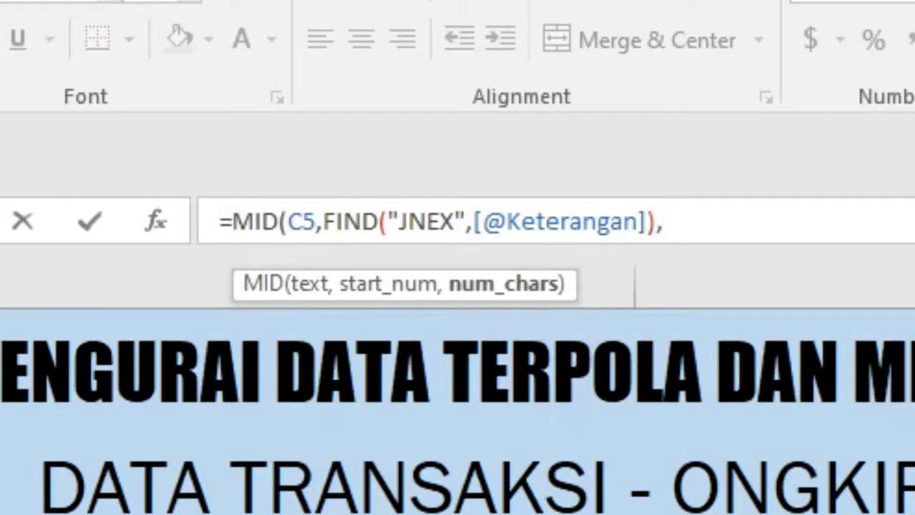
type("14")
key("BackSpace")
type("5")
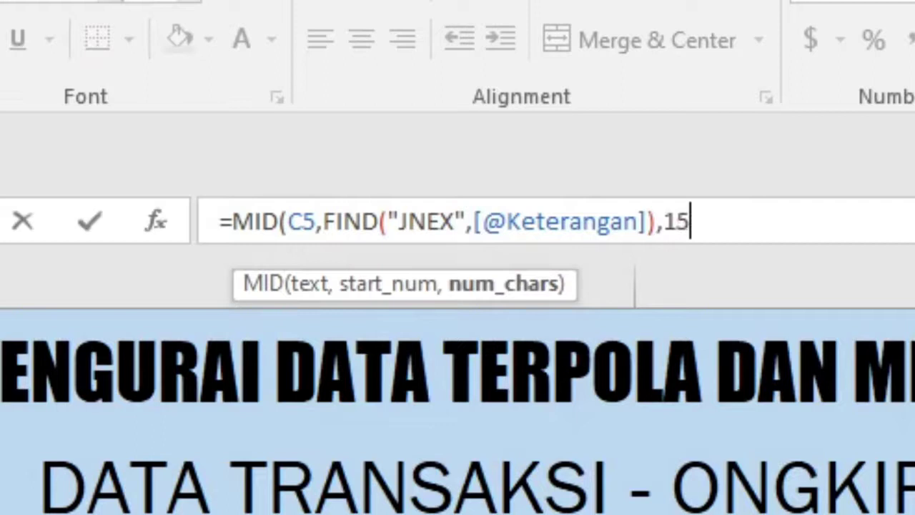
type(")")
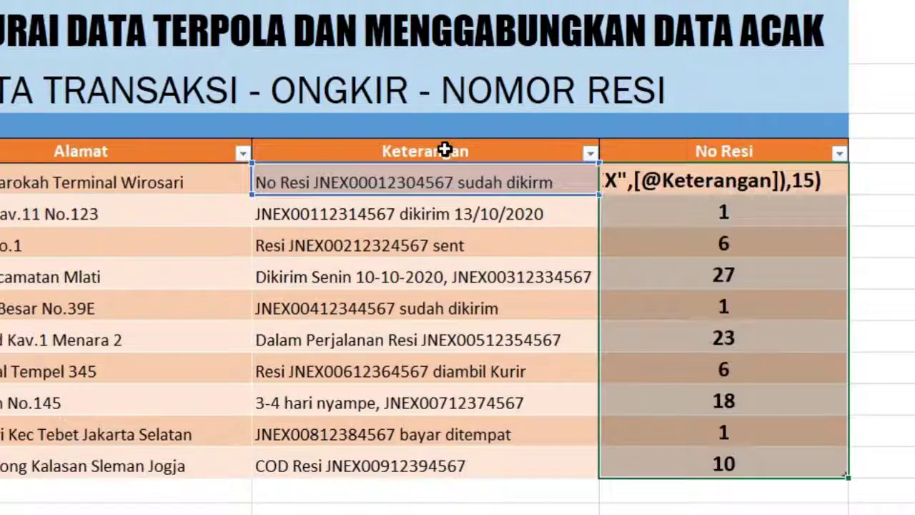
key("Return")
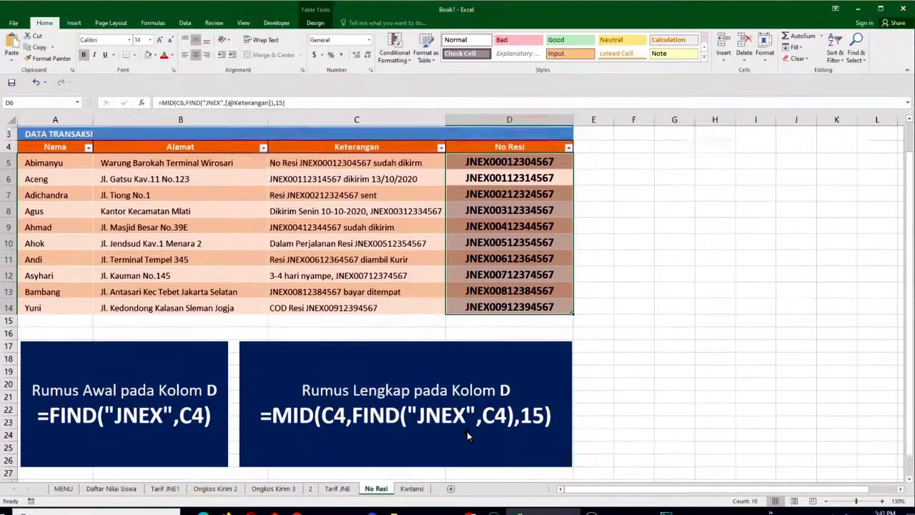
- Change every C4 reference to C5 in the FIND and MID reference formula boxes below the table
scroll(467, 432, "down", 1)
left_click(346, 402)
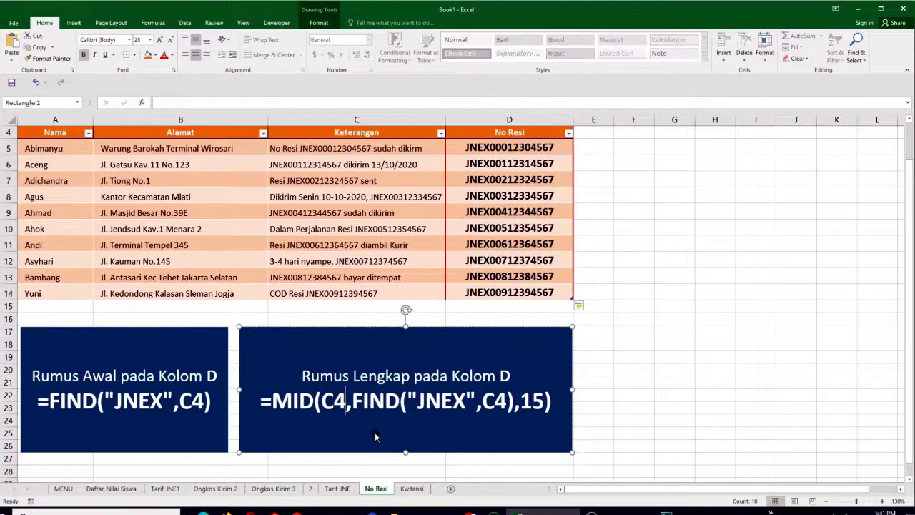
key("BackSpace")
type("5")
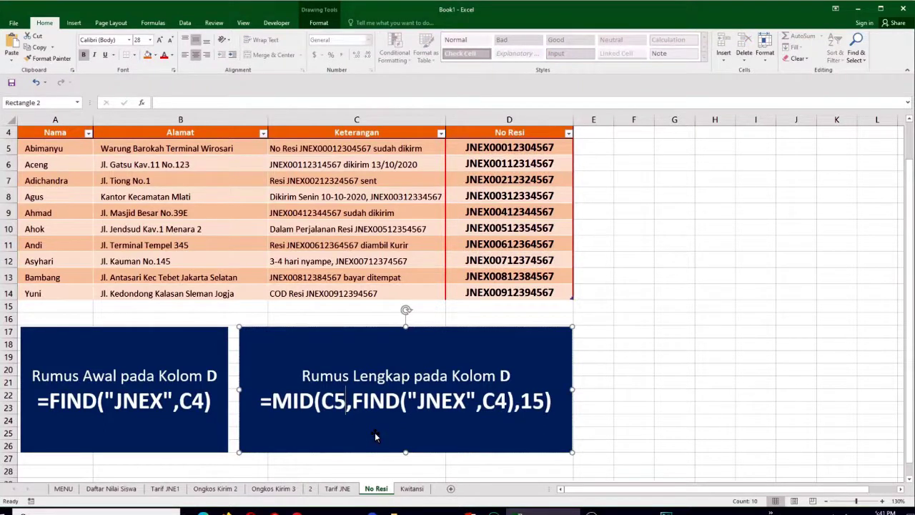
left_click(220, 410)
key("BackSpace")
type("5")
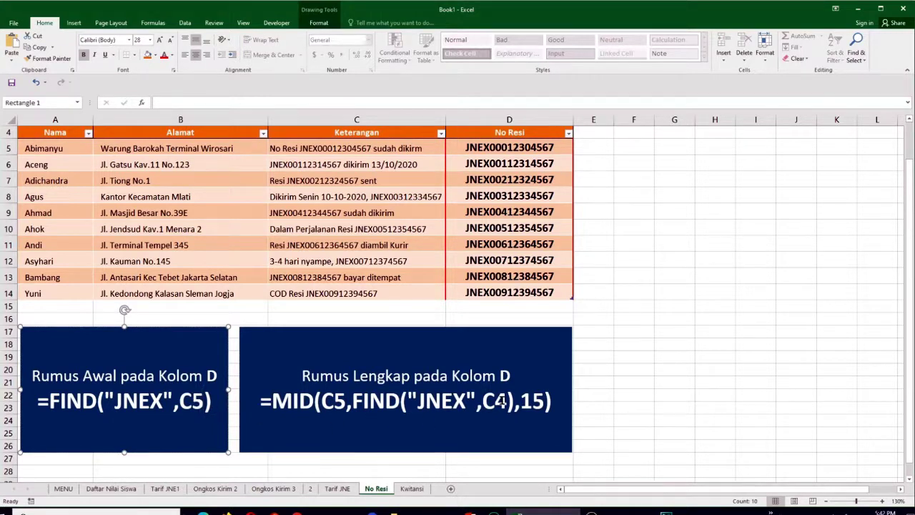
left_click(503, 402)
key("BackSpace")
type("5")
left_click(635, 421)
scroll(577, 414, "up", 1)
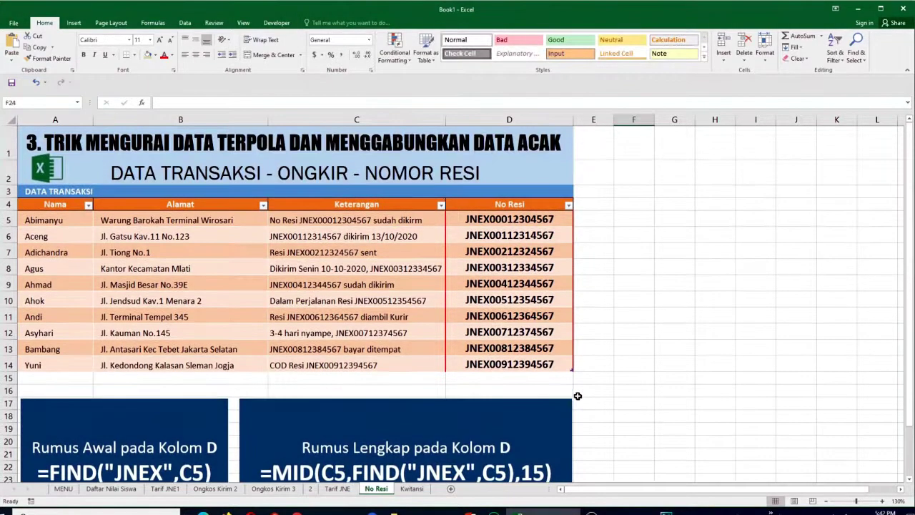
- Compare the D5 formula with the reference formulas below the table and review the receipt numbers in D5:D14
left_click(498, 224)
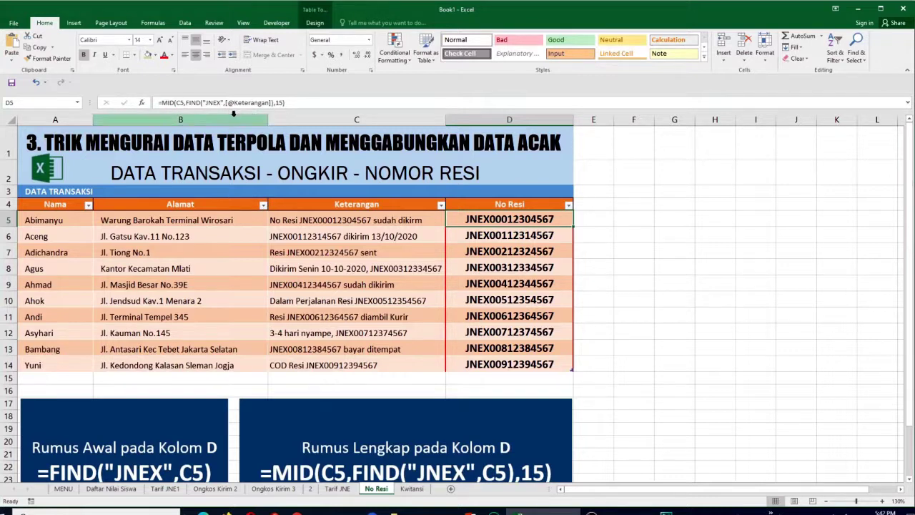
scroll(505, 360, "down", 2)
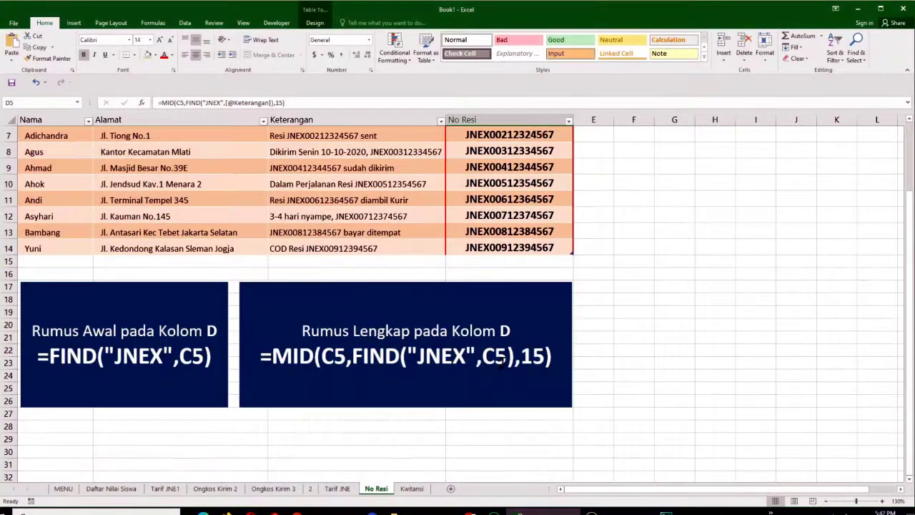
scroll(401, 308, "up", 2)
scroll(298, 252, "down", 2)
scroll(429, 300, "up", 2)
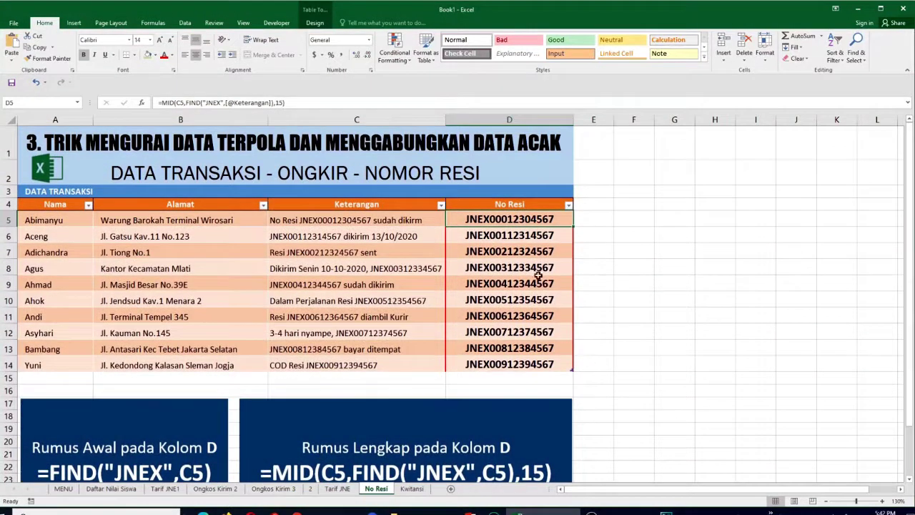
left_click_drag(537, 219, 537, 362)
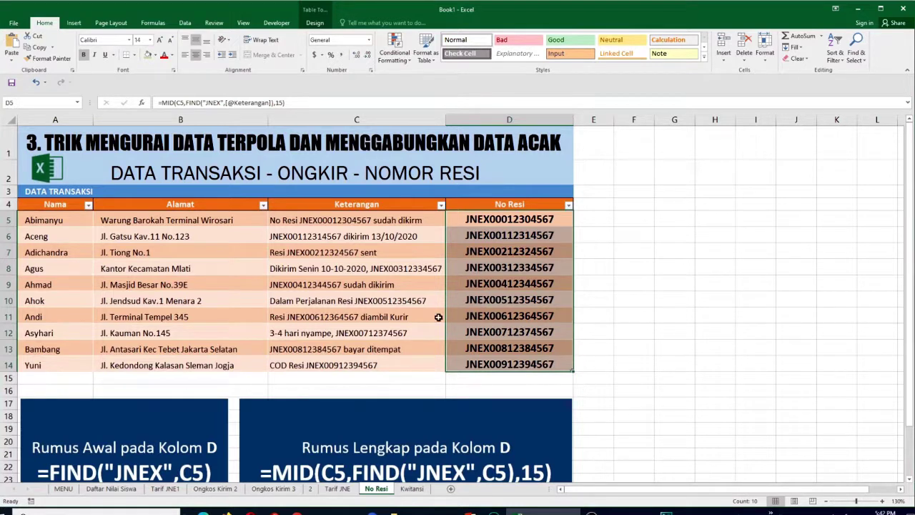
- Return to the MENU sheet and follow its fourth entry, the receipt-printing trick, to the Kwitansi sheet
scroll(475, 386, "down", 1)
scroll(474, 376, "up", 1)
left_click(45, 175)
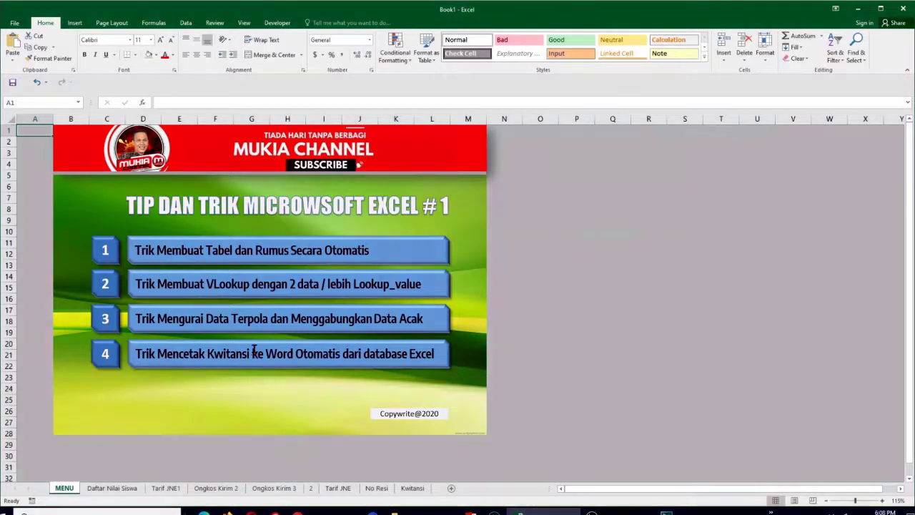
left_click(254, 350)
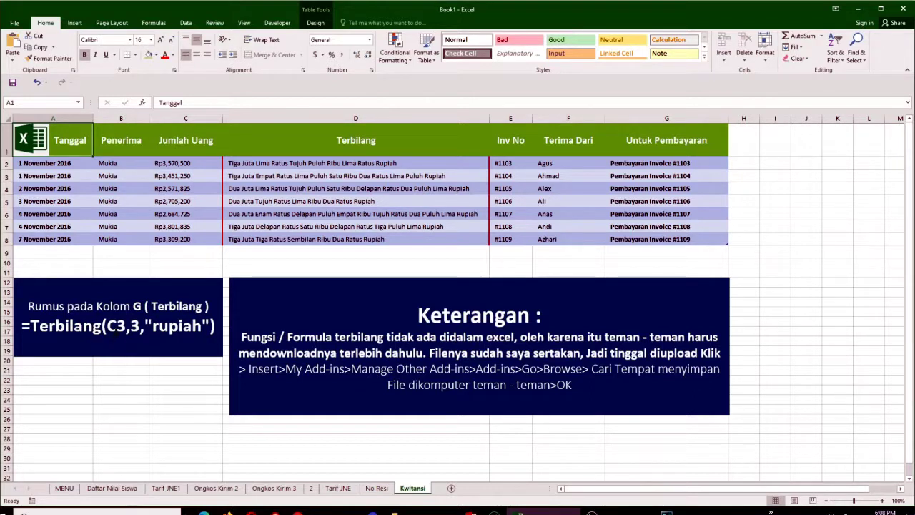
- Correct the reference formula box below the table to cite cell C2 and column D (Terbilang)
left_click(121, 325)
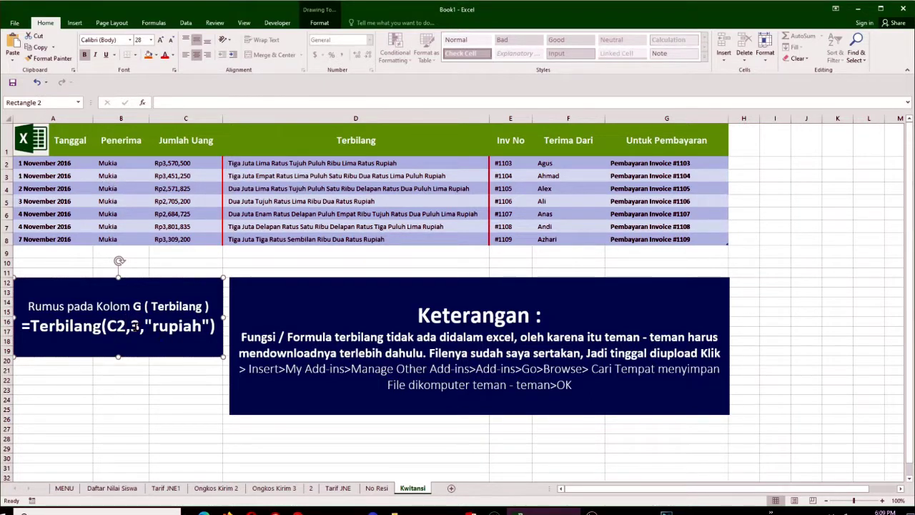
left_click(183, 420)
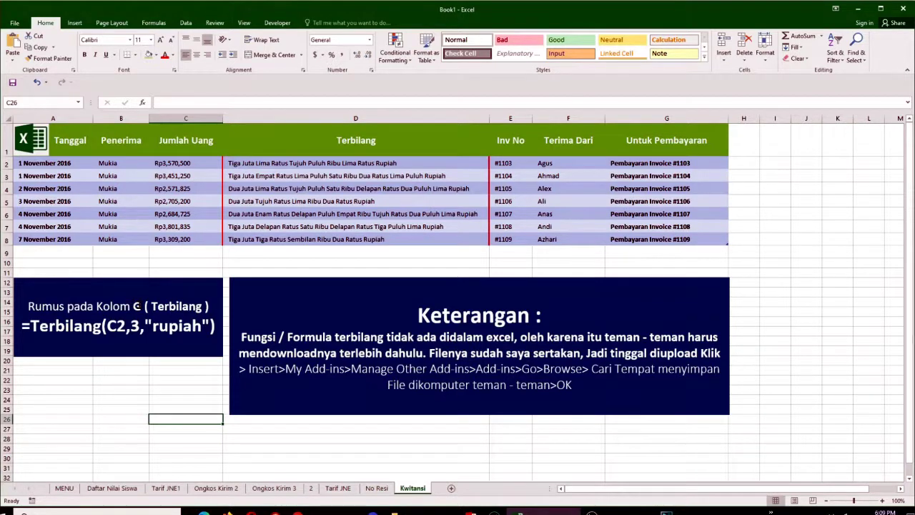
left_click(136, 306)
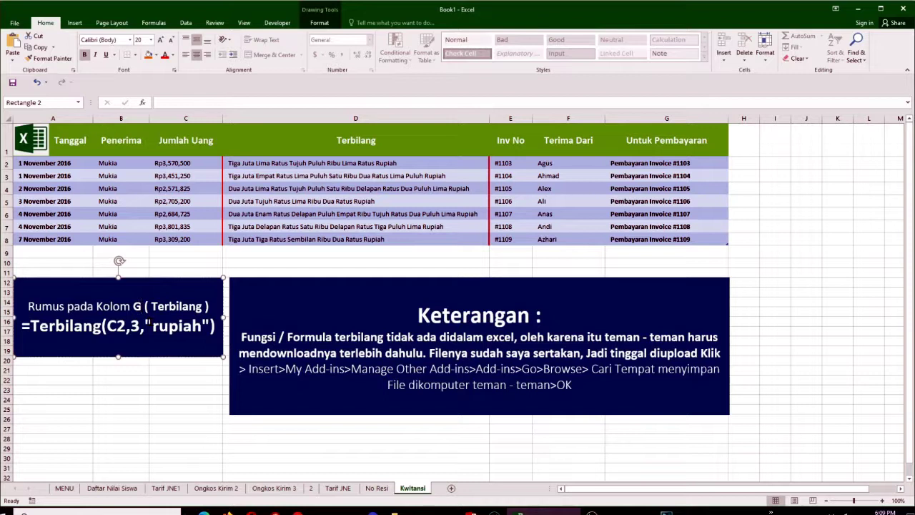
key("BackSpace")
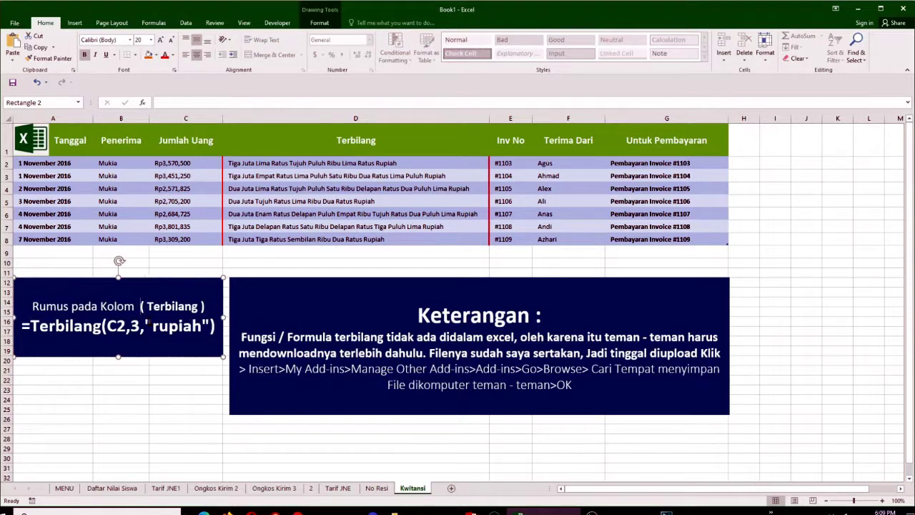
type("D")
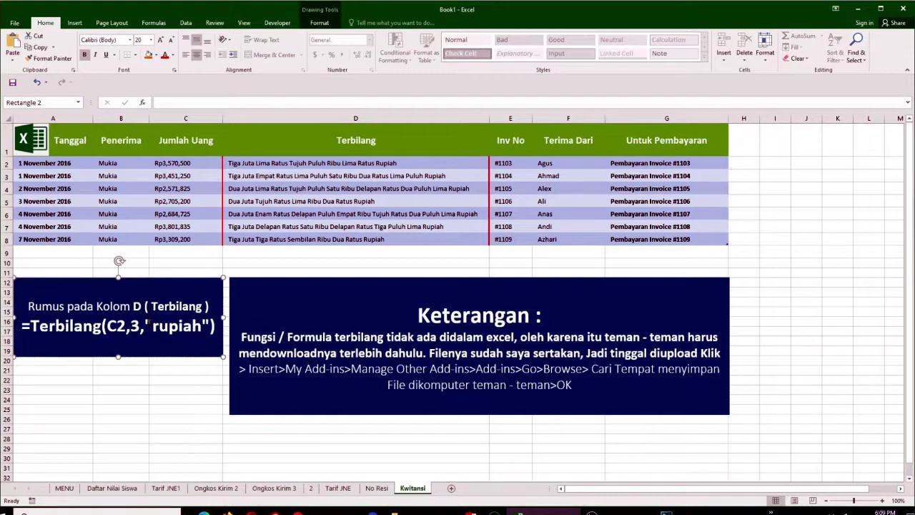
left_click(153, 389)
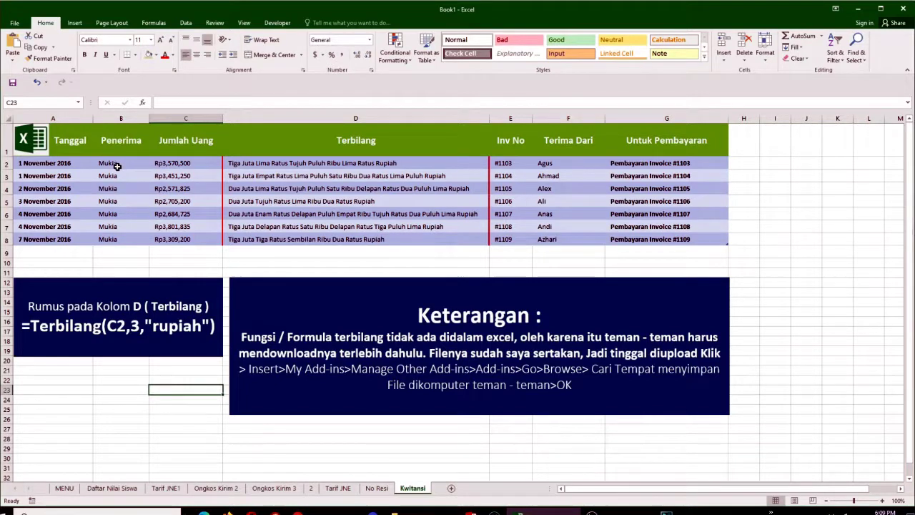
- Inspect the Terbilang formula in D2 and its C2 reference, then keep the formula as it is
left_click(350, 162)
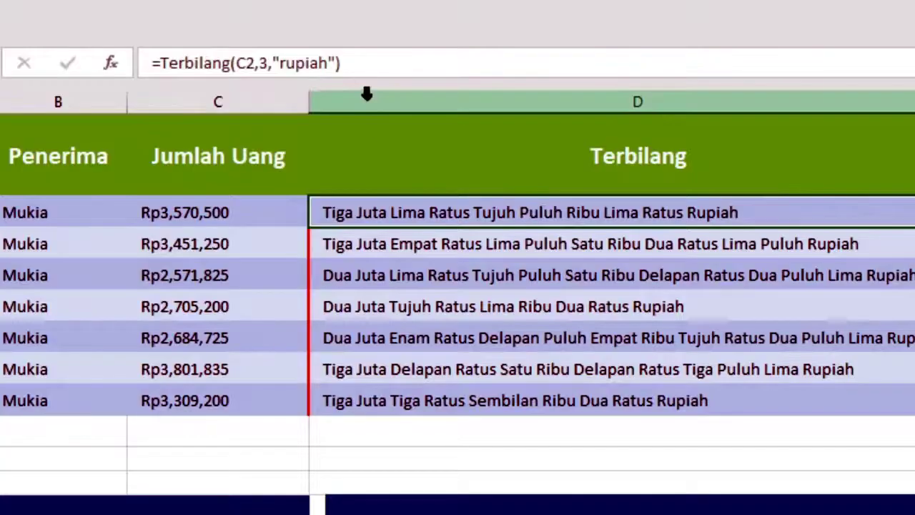
left_click(263, 65)
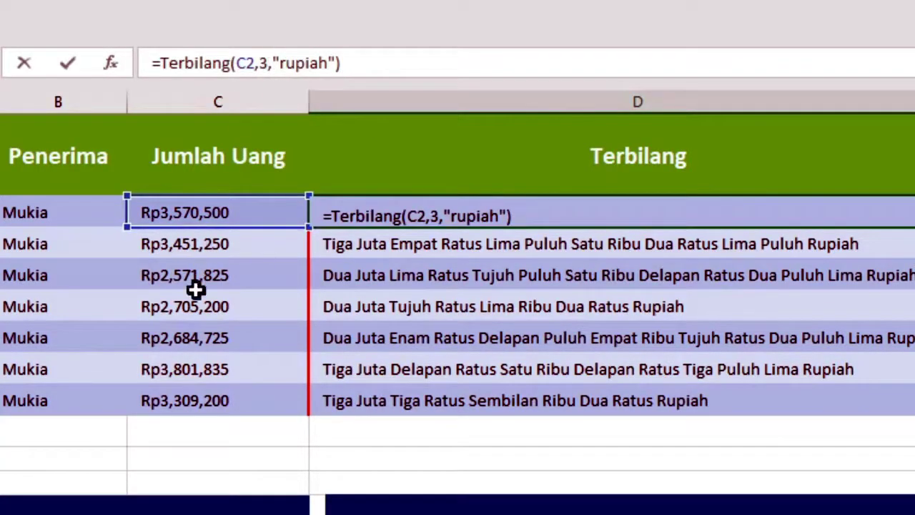
left_click(377, 67)
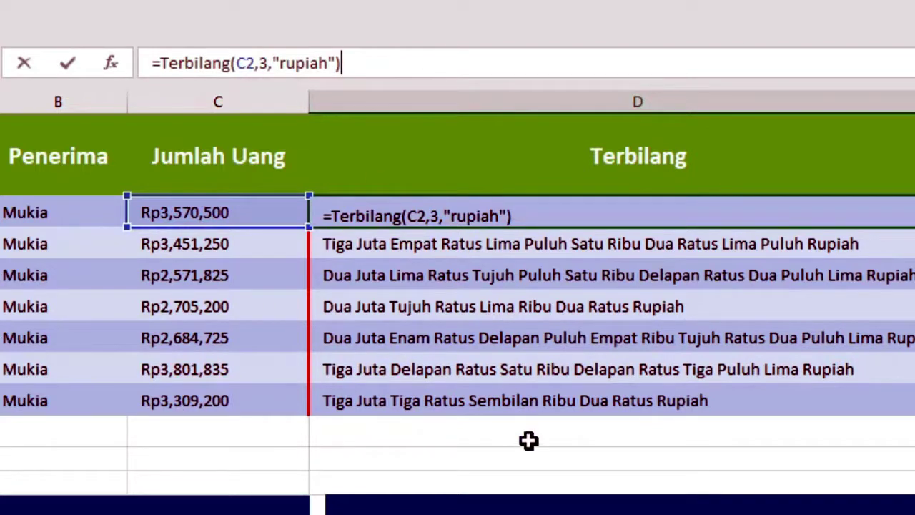
key("ctrl+Return")
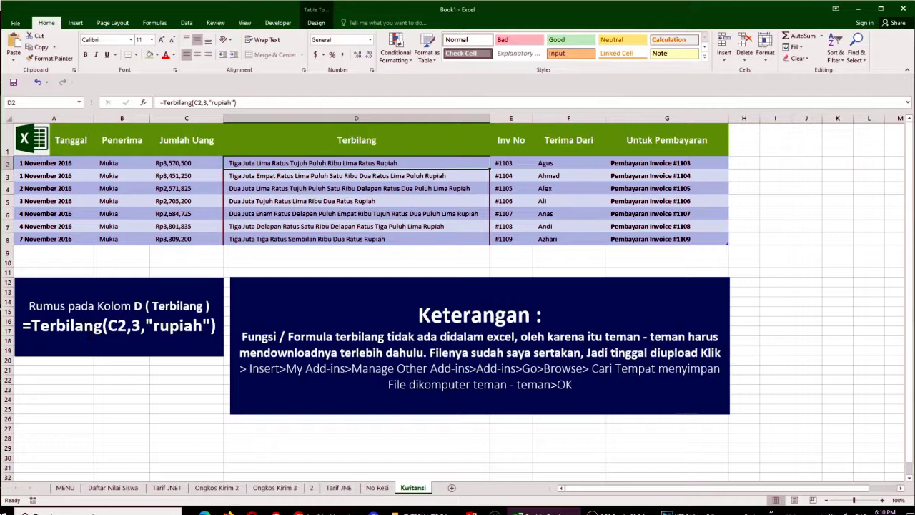
- Open the list of available Excel add-ins through the add-in management options
left_click(76, 24)
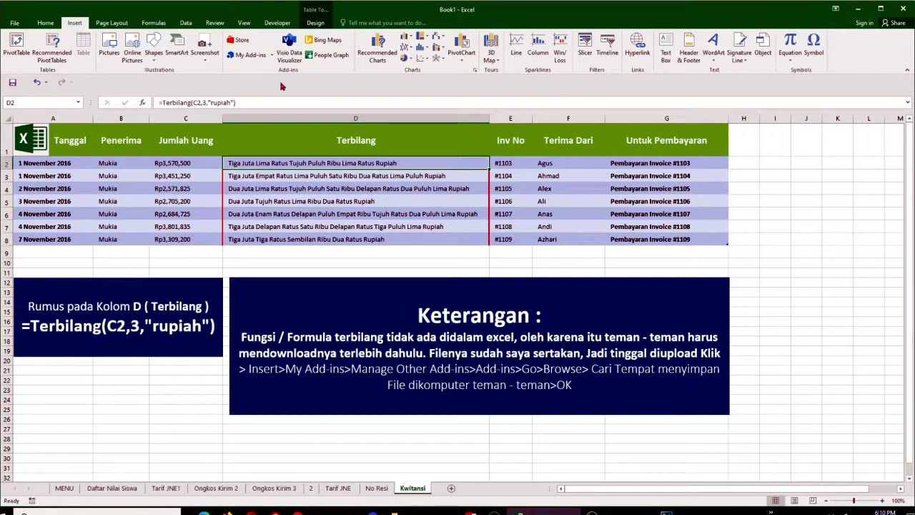
left_click(273, 57)
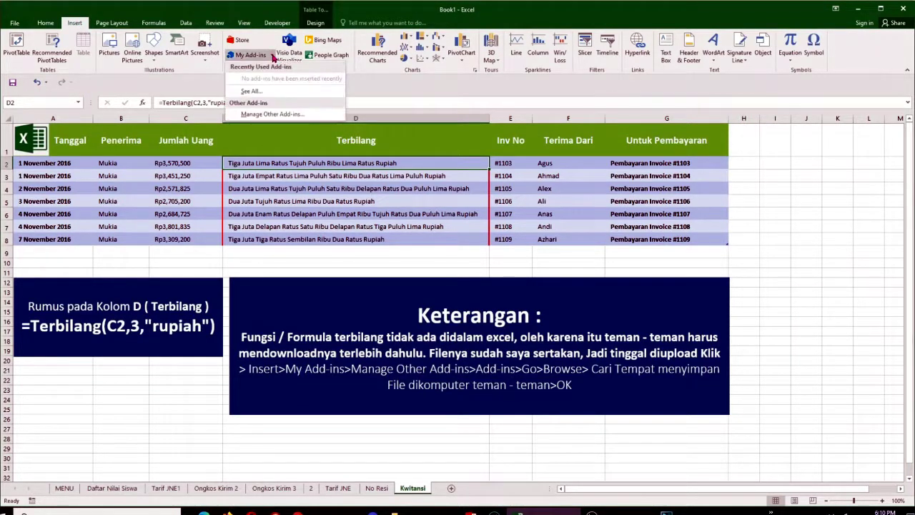
left_click(276, 114)
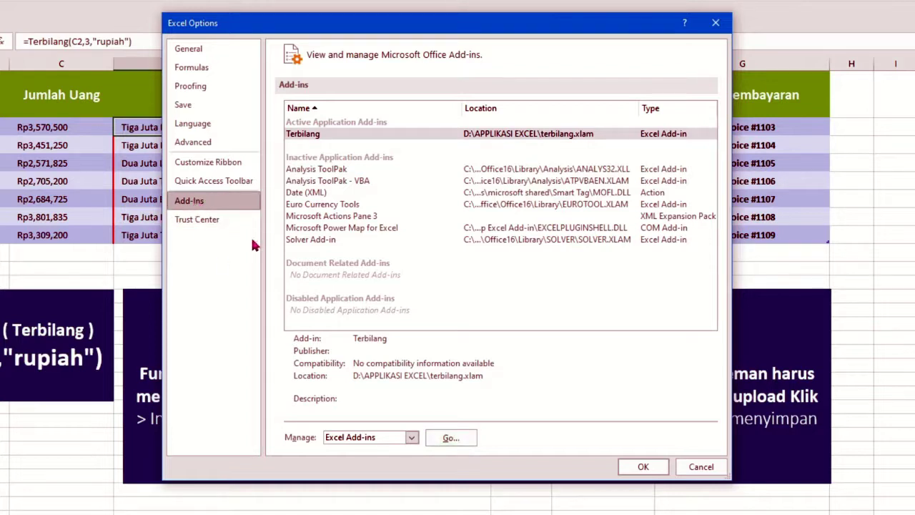
left_click(460, 438)
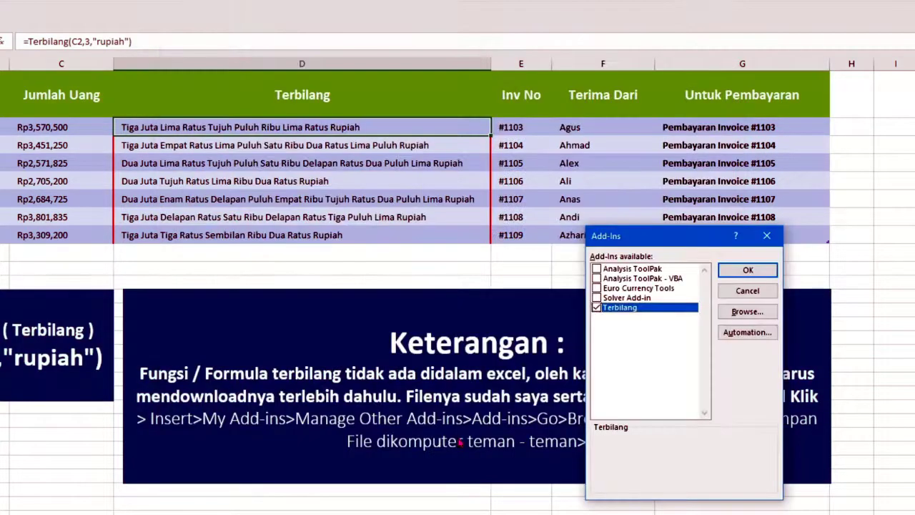
- Locate the terbilang add-in file in the APPLIKASI EXCEL folder on drive D, then cancel the file selection and close the add-ins list
left_click(748, 313)
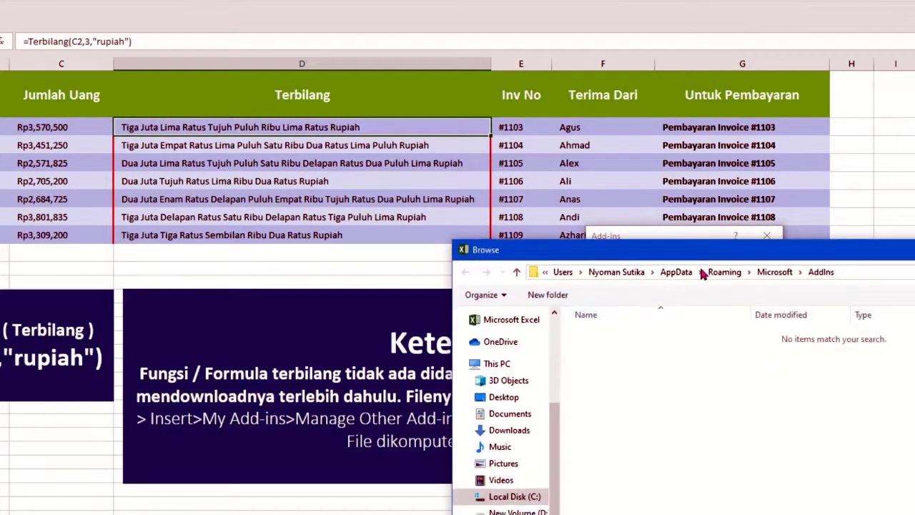
left_click_drag(702, 257, 474, 31)
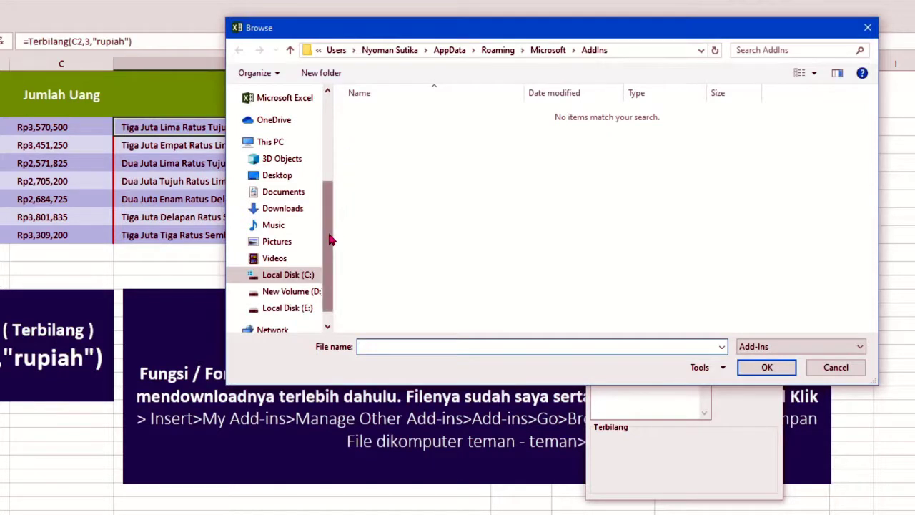
left_click(314, 292)
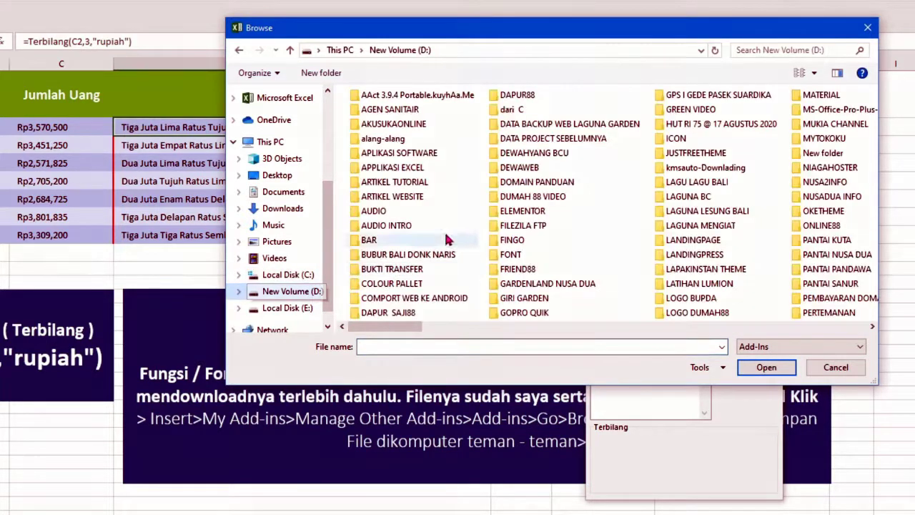
double_click(393, 167)
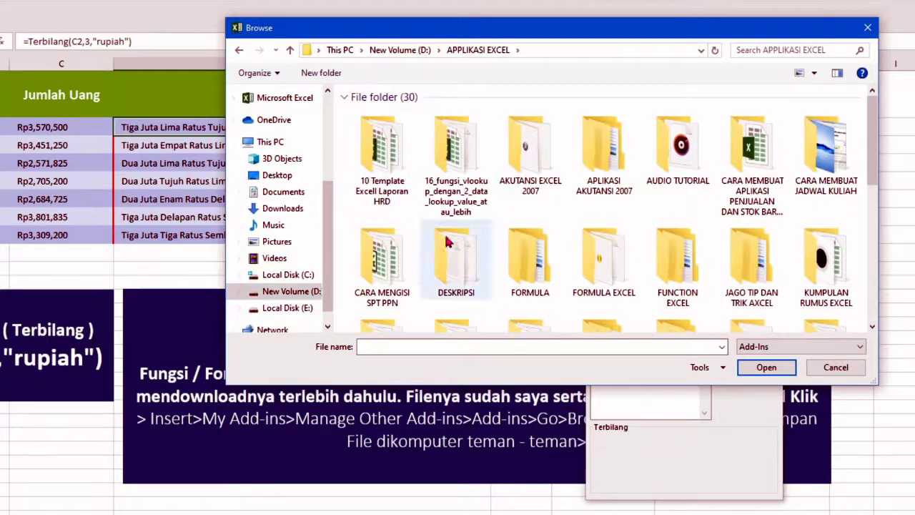
left_click_drag(874, 179, 865, 311)
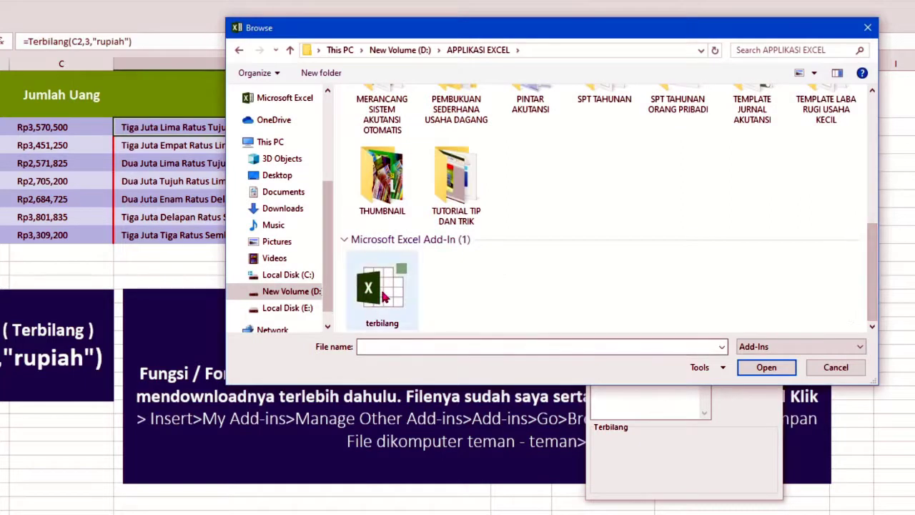
left_click(384, 297)
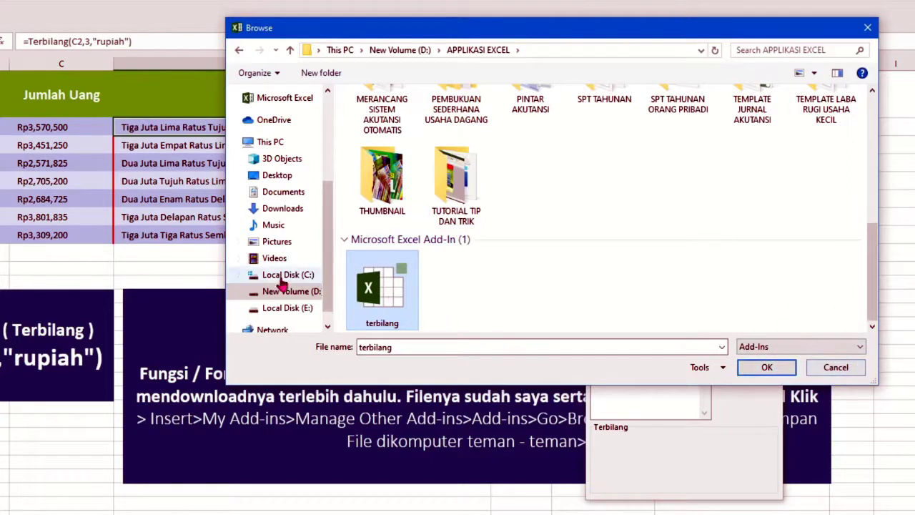
left_click(853, 370)
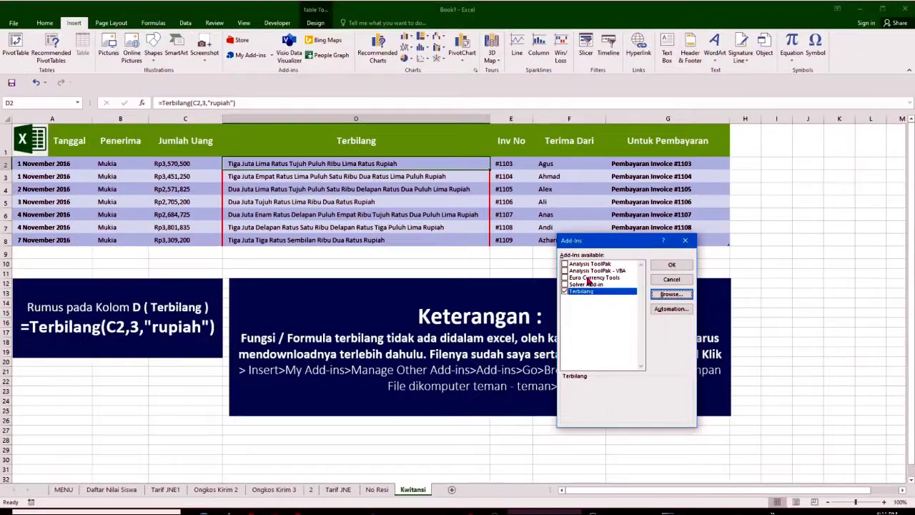
left_click(672, 264)
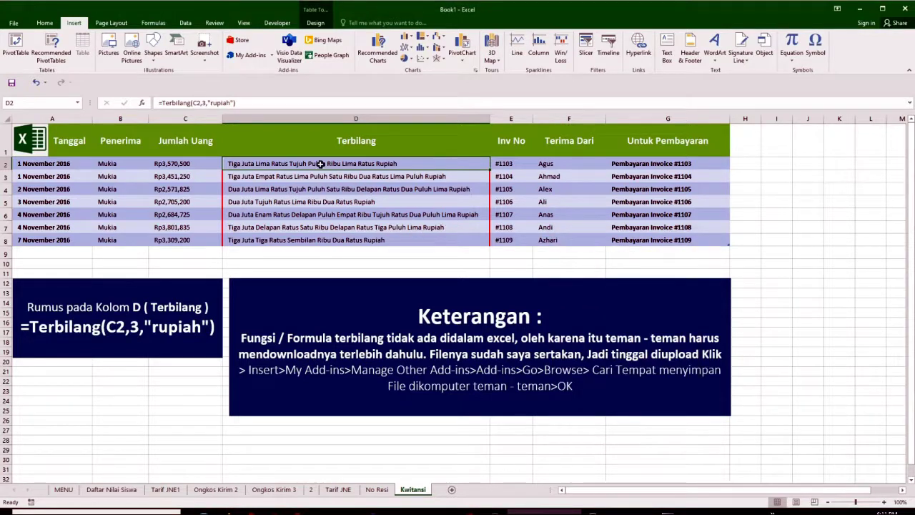
- Review the arguments of the D2 formula again and examine the spelled-out amounts in D2:D8
left_click(179, 103)
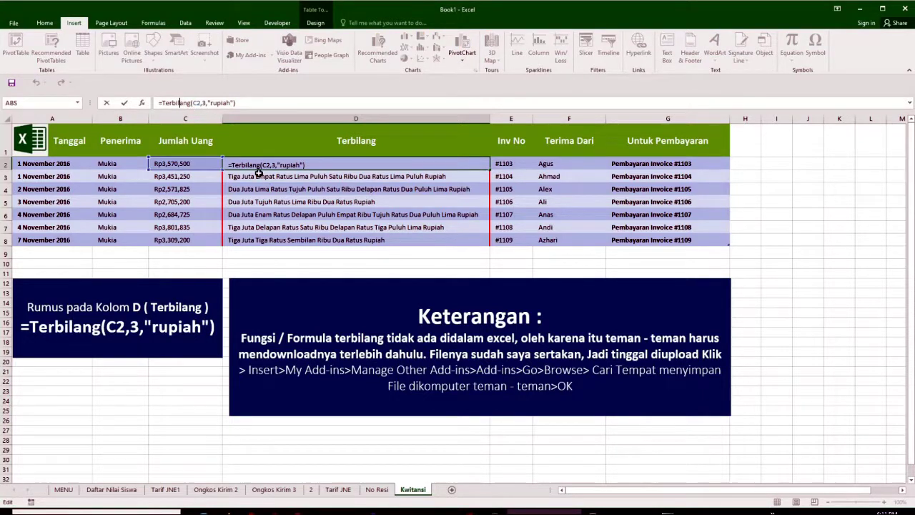
left_click(236, 103)
left_click(788, 259)
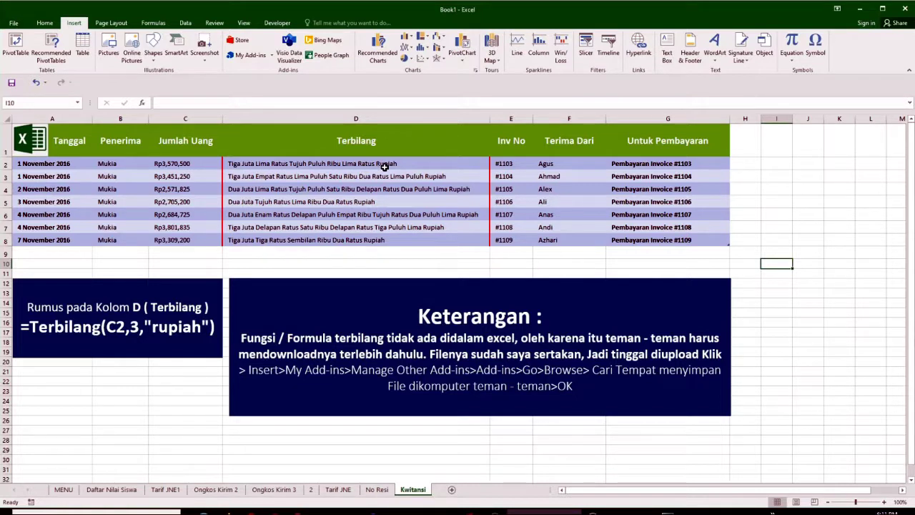
left_click(348, 164)
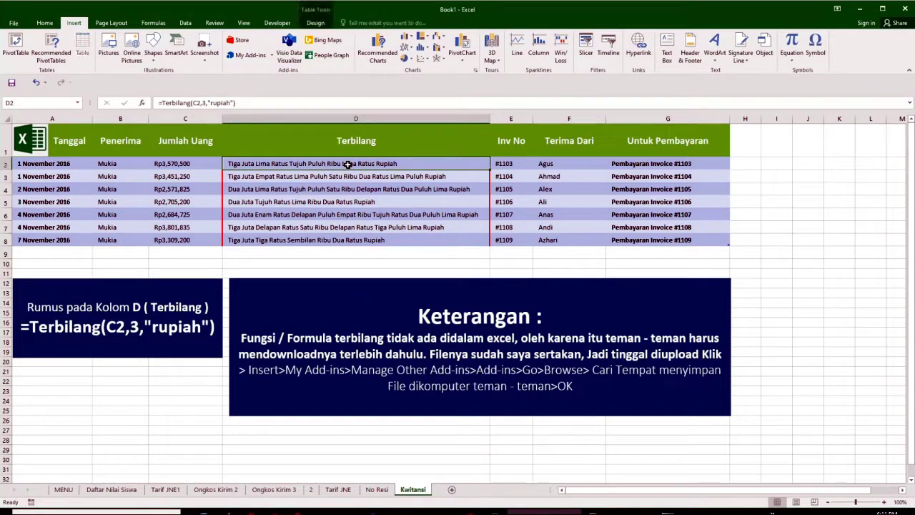
left_click_drag(347, 164, 347, 238)
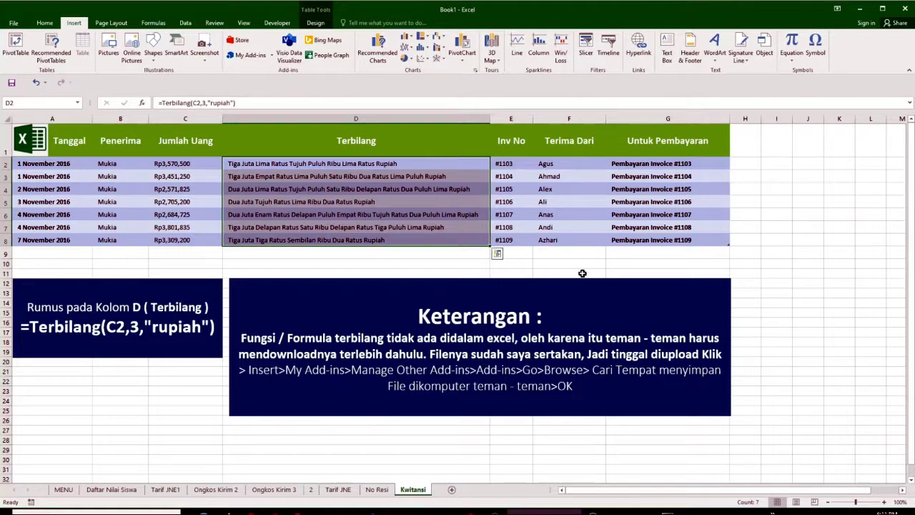
left_click(785, 251)
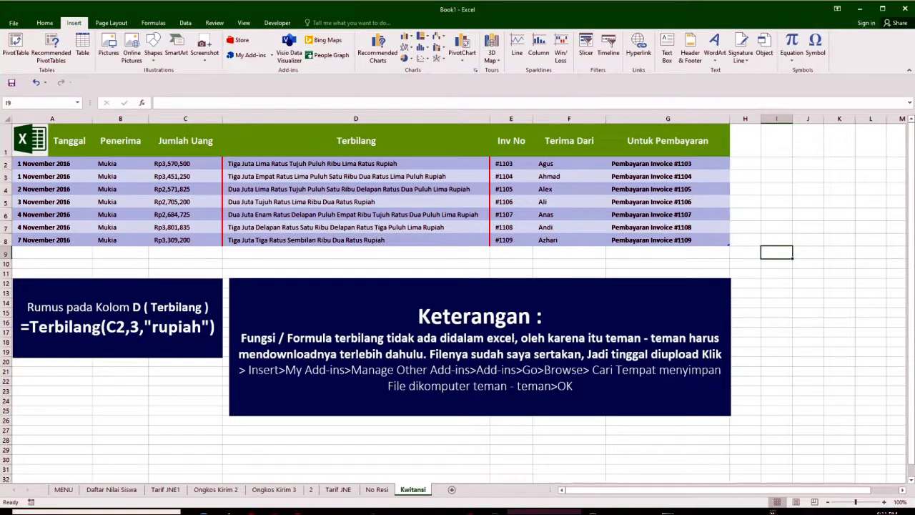
- Switch to Word by opening the LAPORAN PRAKERIN BAB 1-4 desktop document, and start browsing for another file
left_click(772, 512)
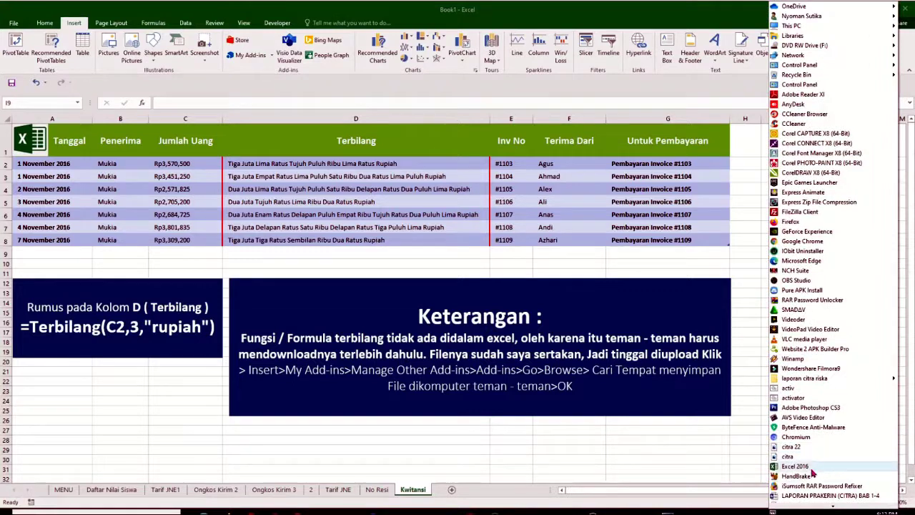
left_click(801, 495)
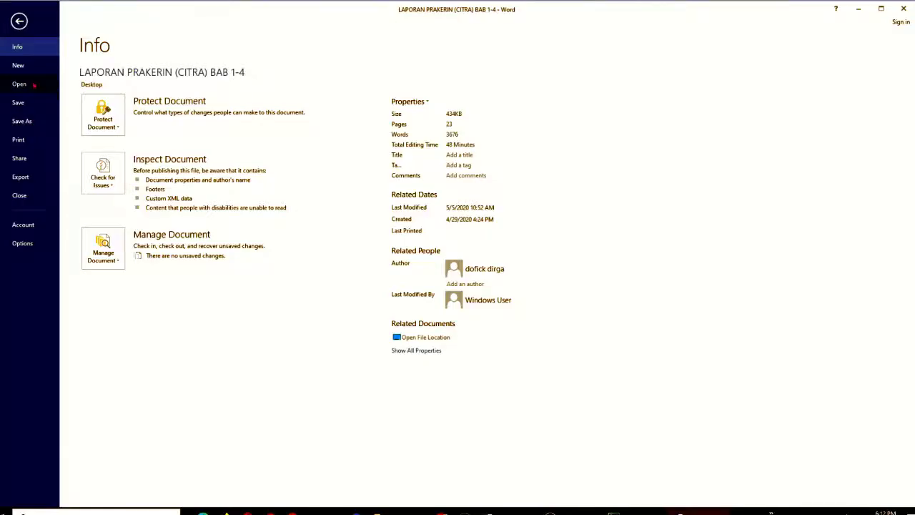
left_click(33, 85)
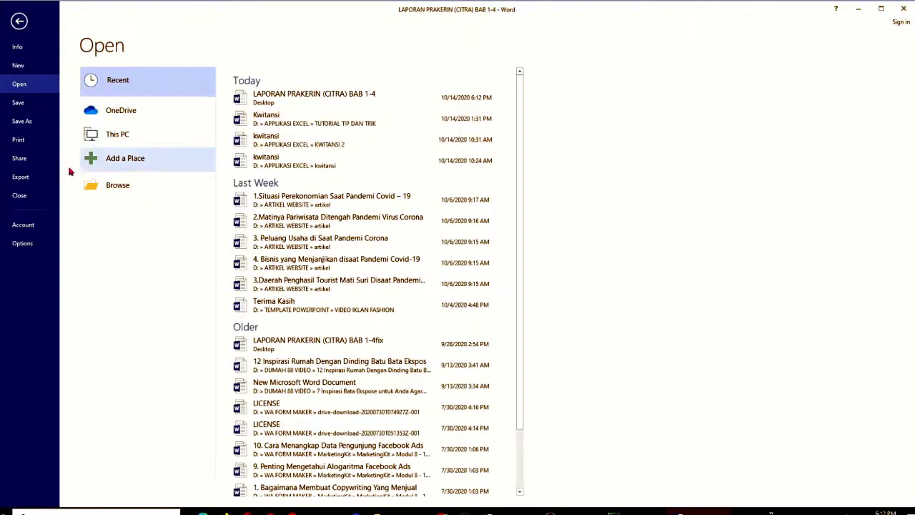
left_click(118, 186)
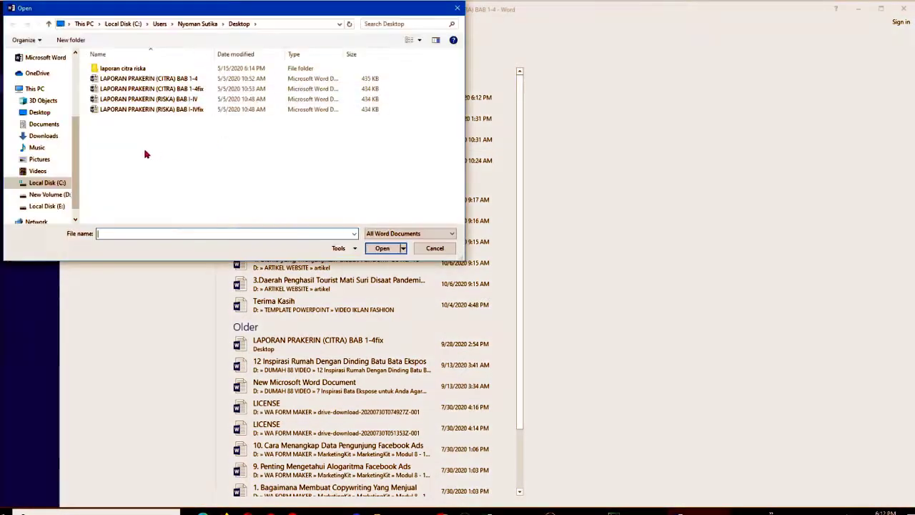
- Go to the TUTORIAL TIP DAN TRIK folder inside APPLIKASI EXCEL on drive D to open the Kwitansi document
left_click(55, 196)
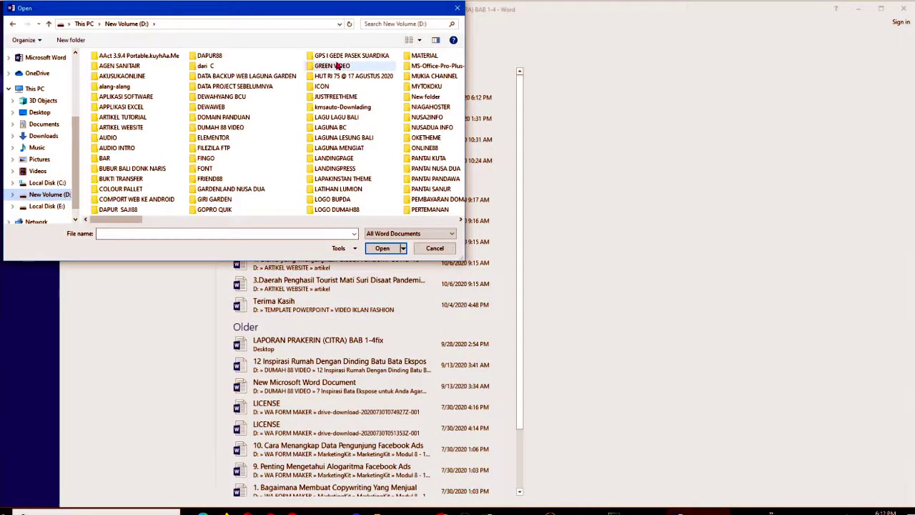
double_click(122, 106)
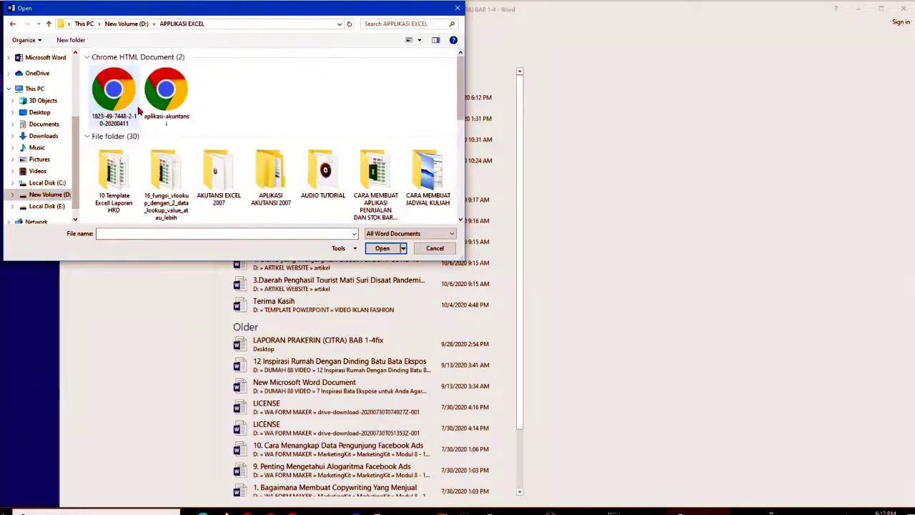
scroll(409, 118, "down", 5)
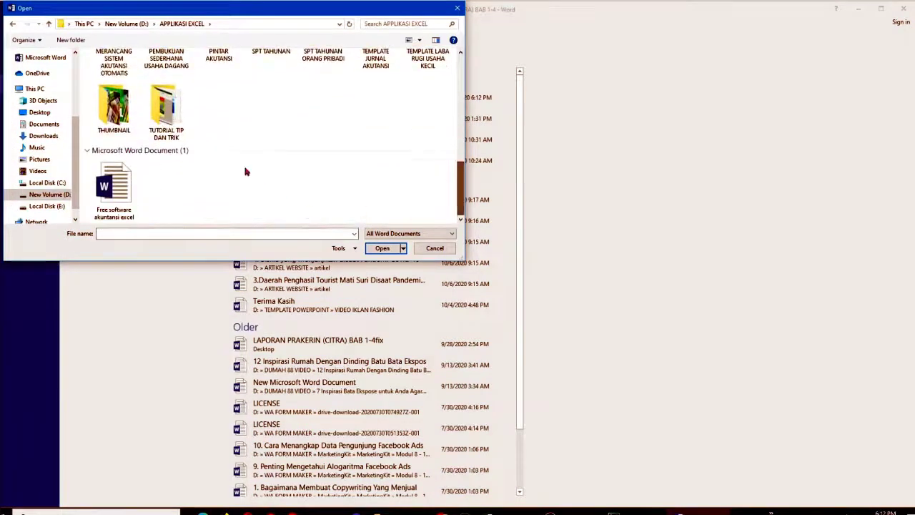
double_click(163, 118)
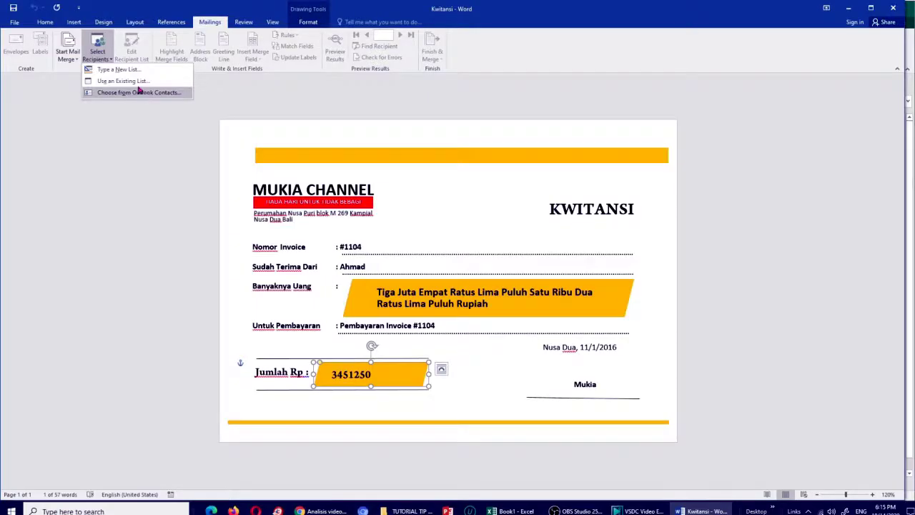
- Use the Book1 workbook from D:\APPLIKASI EXCEL\TUTORIAL TIP DAN TRIK as the existing recipient list for the receipt's mail merge
left_click(134, 80)
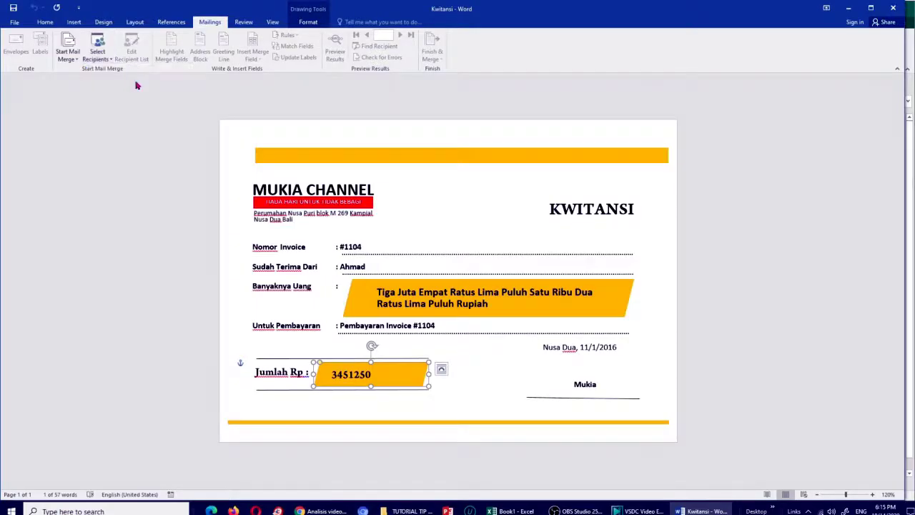
left_click(72, 191)
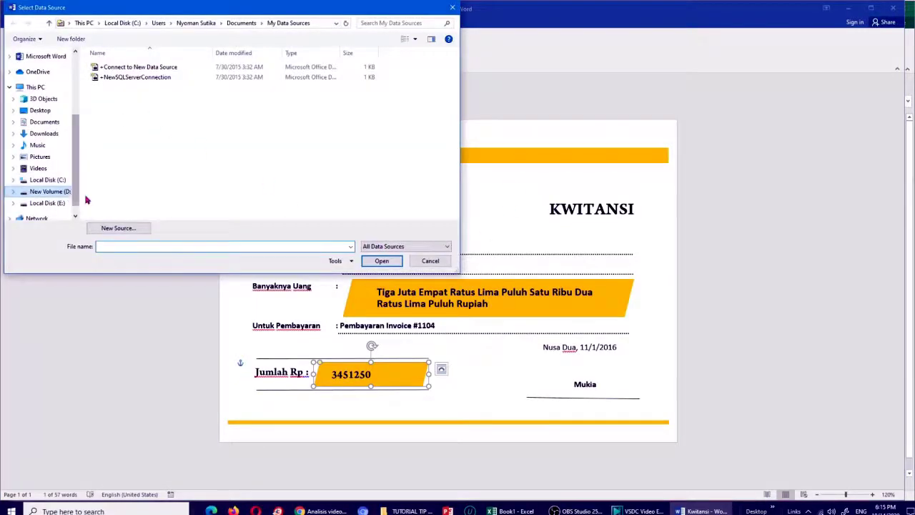
double_click(132, 106)
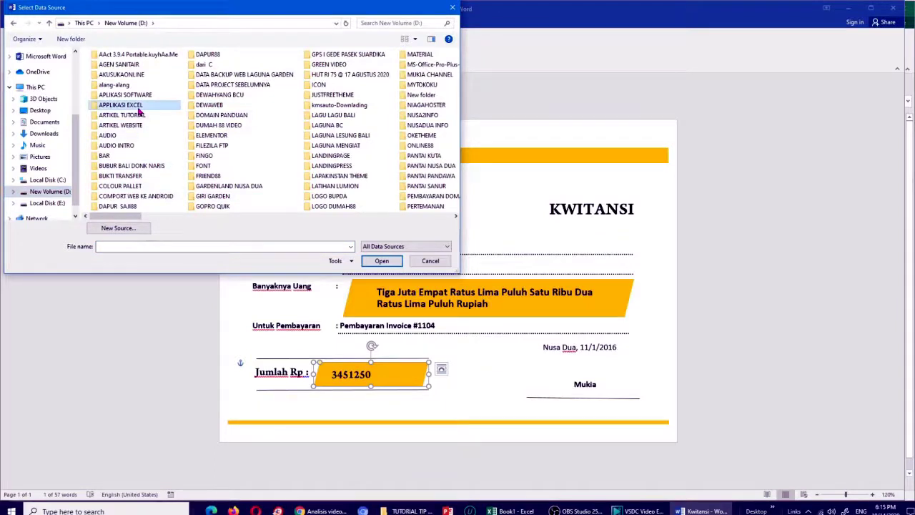
left_click_drag(458, 82, 455, 131)
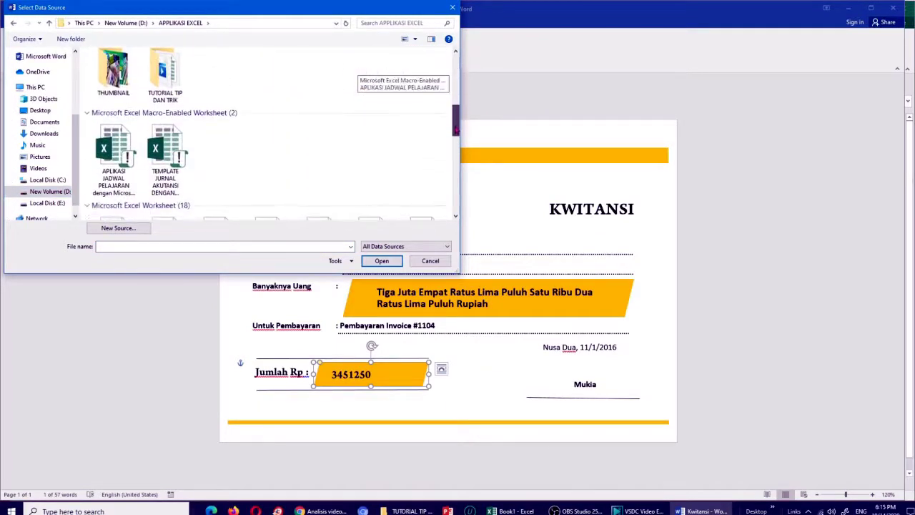
double_click(177, 86)
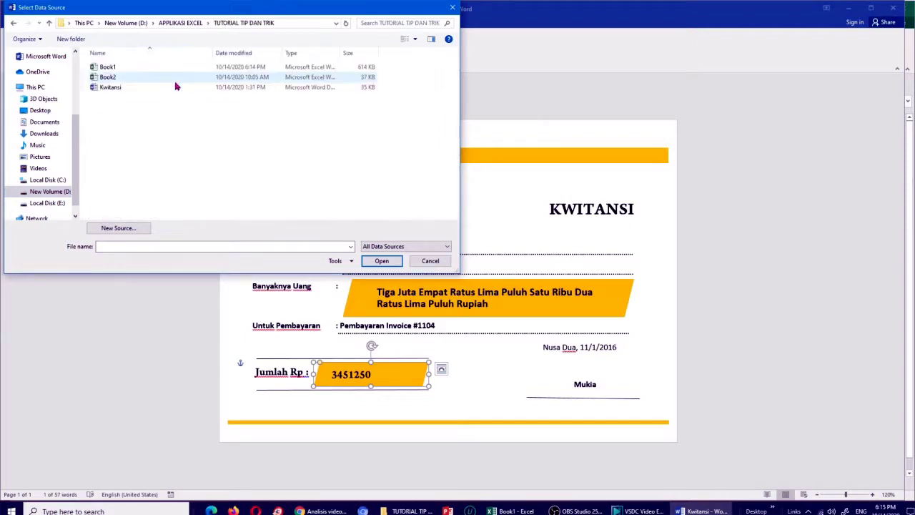
left_click(106, 67)
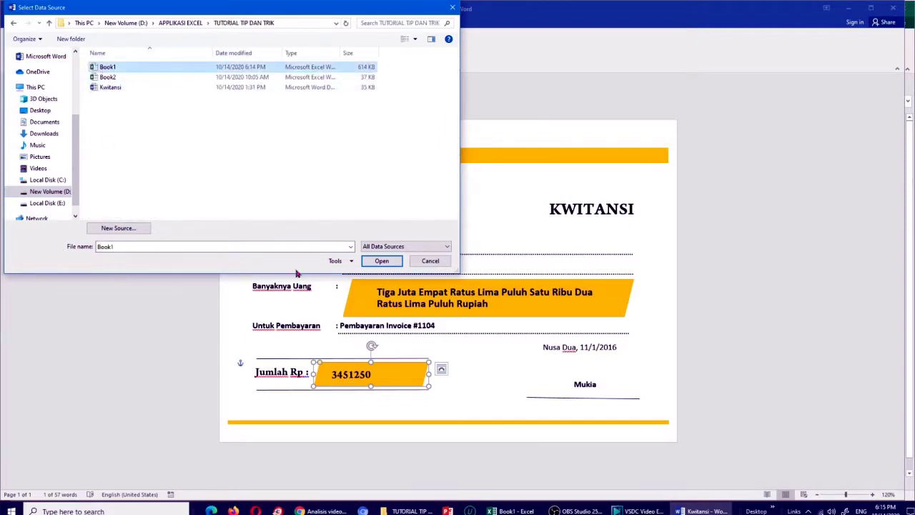
left_click(381, 260)
- Connect the mail merge to the Kwitansi$ table, keeping its first row as column headers
left_click(476, 283)
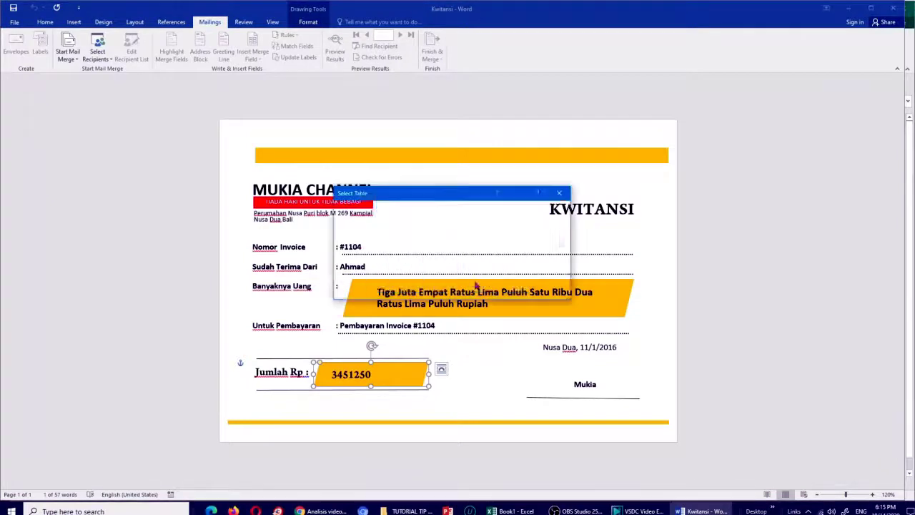
left_click(364, 238)
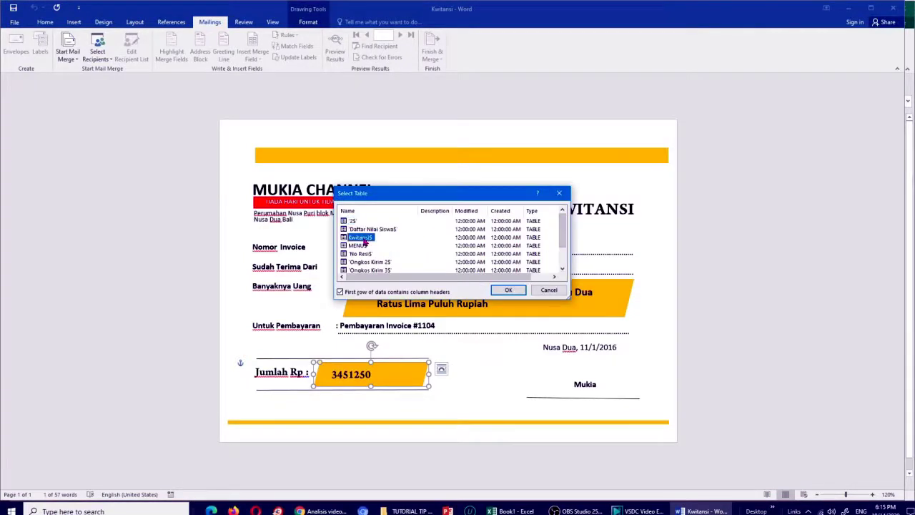
left_click(507, 291)
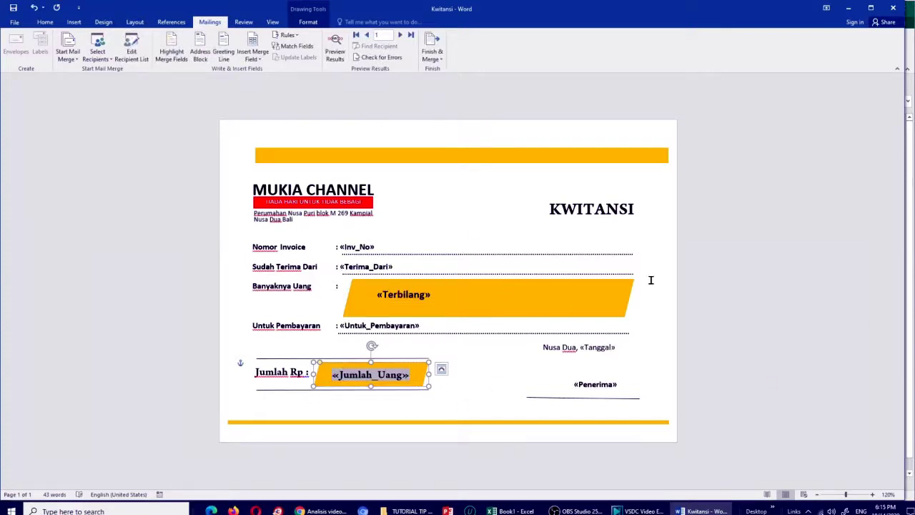
- Check the Inv_No merge field on the receipt, then preview the merge results with the Excel data
scroll(661, 346, "up", 3)
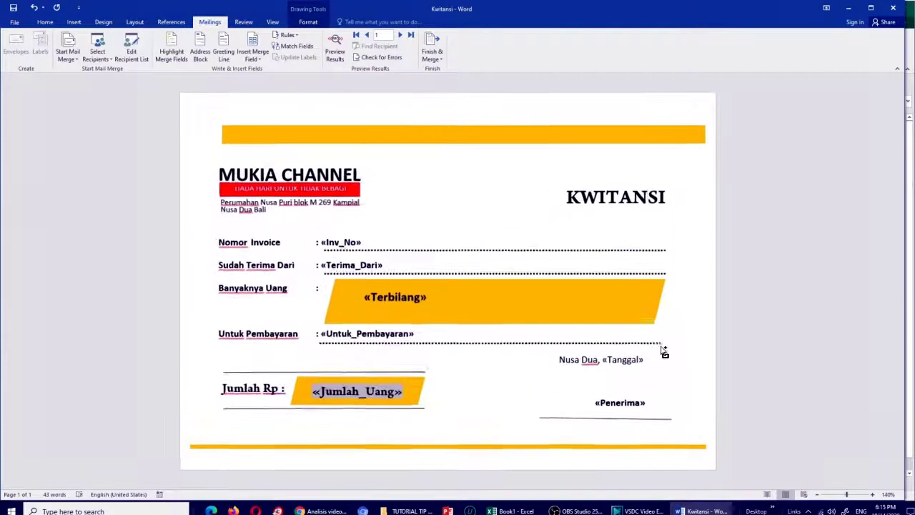
left_click(517, 375)
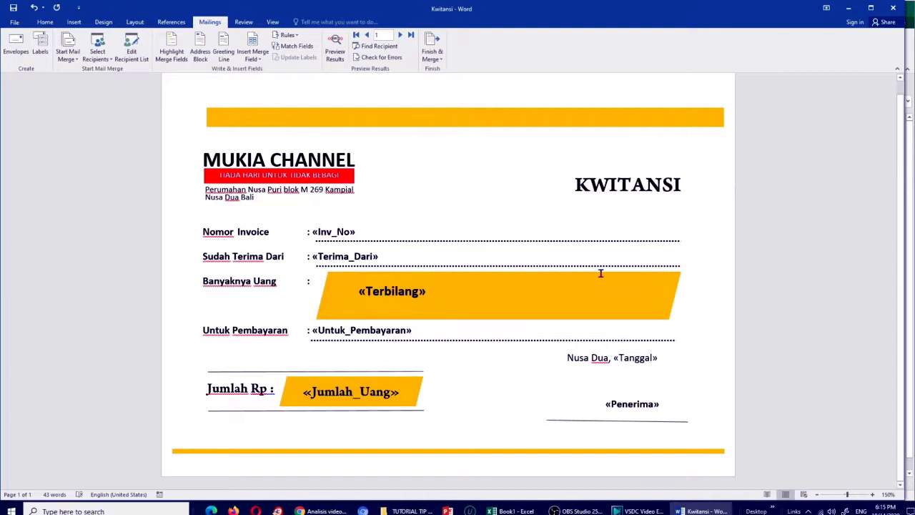
left_click(341, 232)
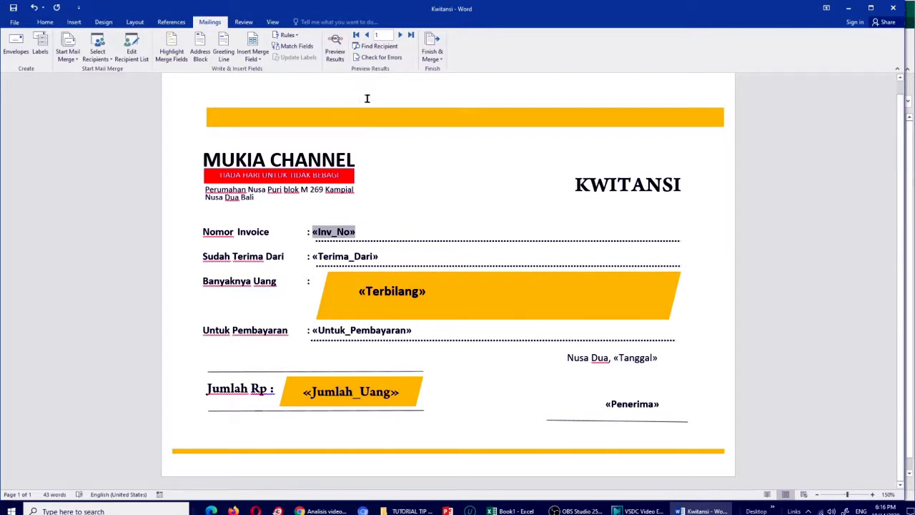
key("End")
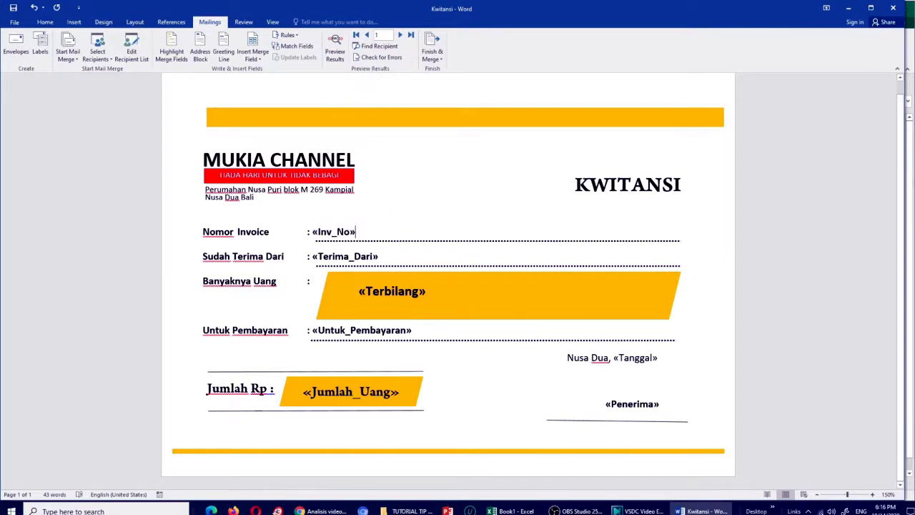
left_click(334, 52)
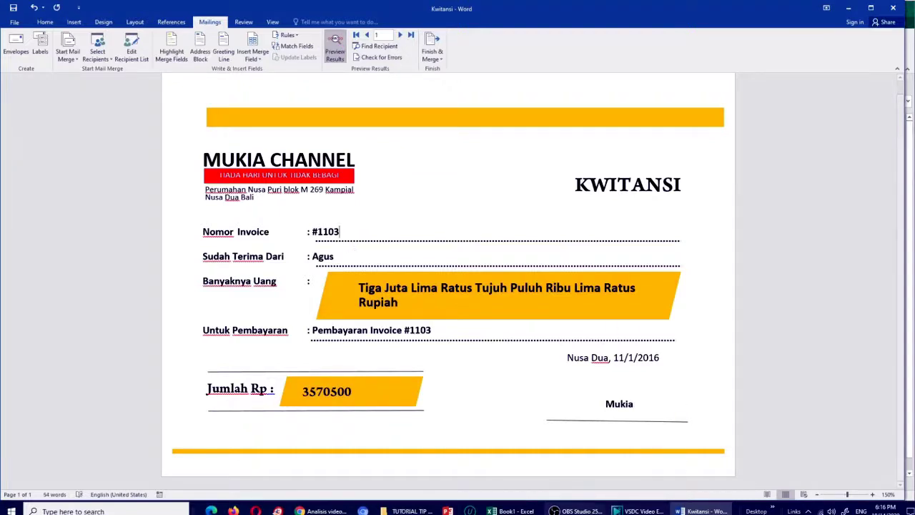
- Compare row 2 of the Kwitansi sheet in Excel, including its invoice number, with the first previewed receipt in Word
left_click(509, 511)
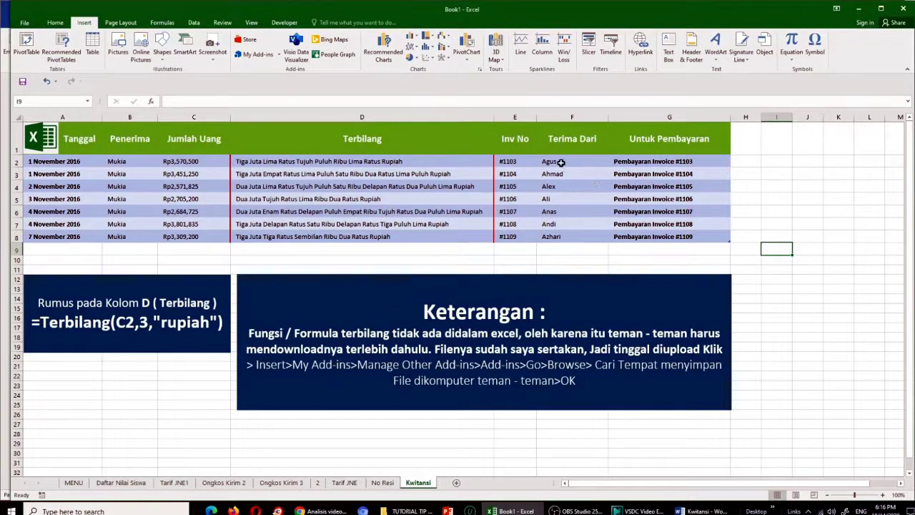
left_click_drag(559, 162, 59, 161)
left_click_drag(588, 162, 292, 158)
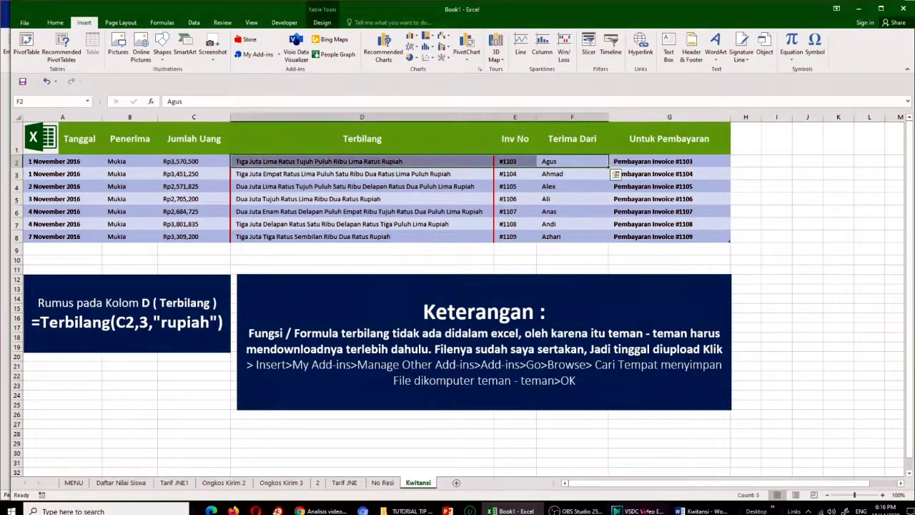
left_click(692, 511)
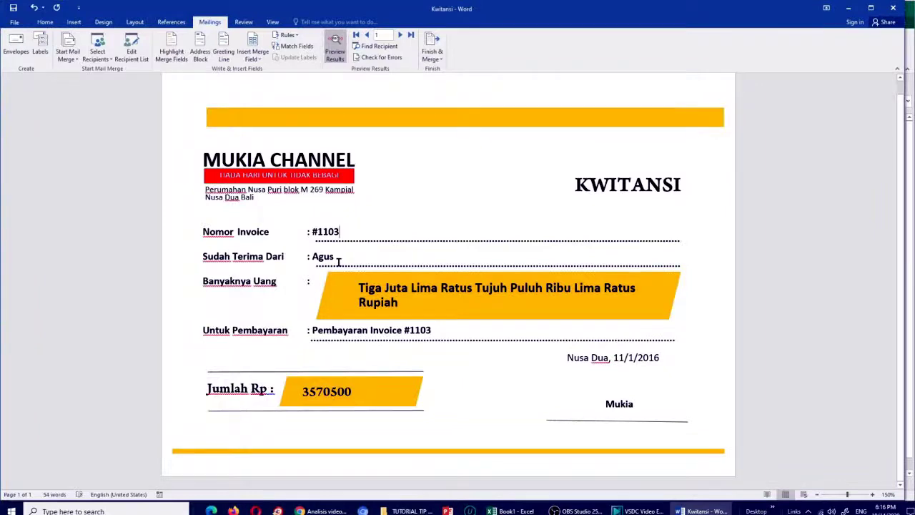
left_click(510, 510)
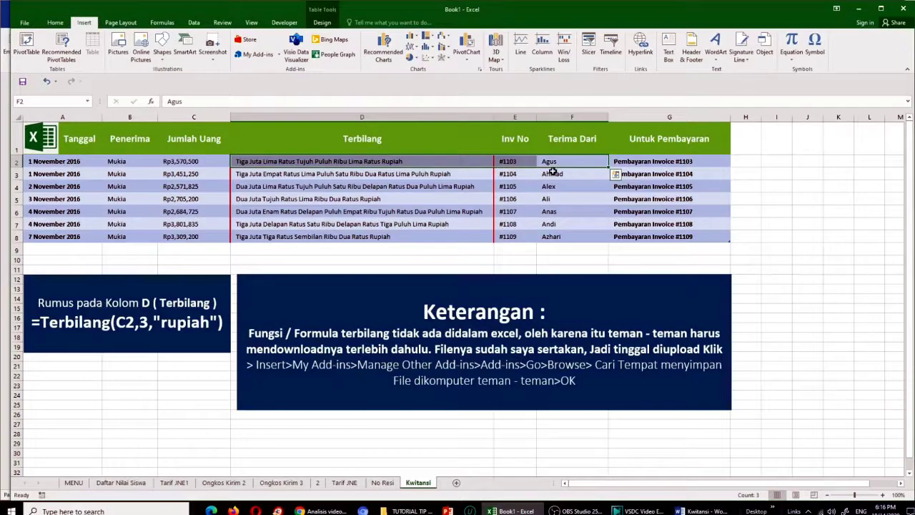
left_click(524, 162)
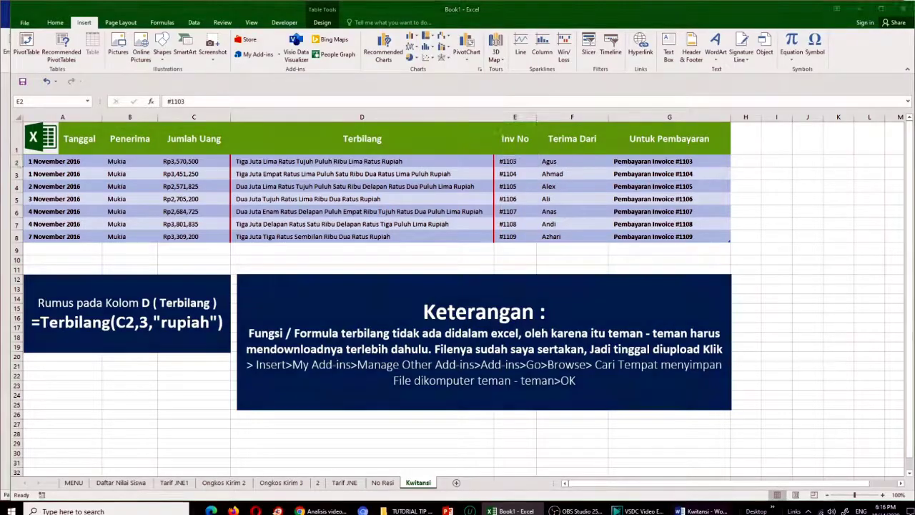
left_click(698, 510)
- Compare the first receipt's payer and spelled-out amount in Word with cells F2 and D2 in Excel
left_click(326, 258)
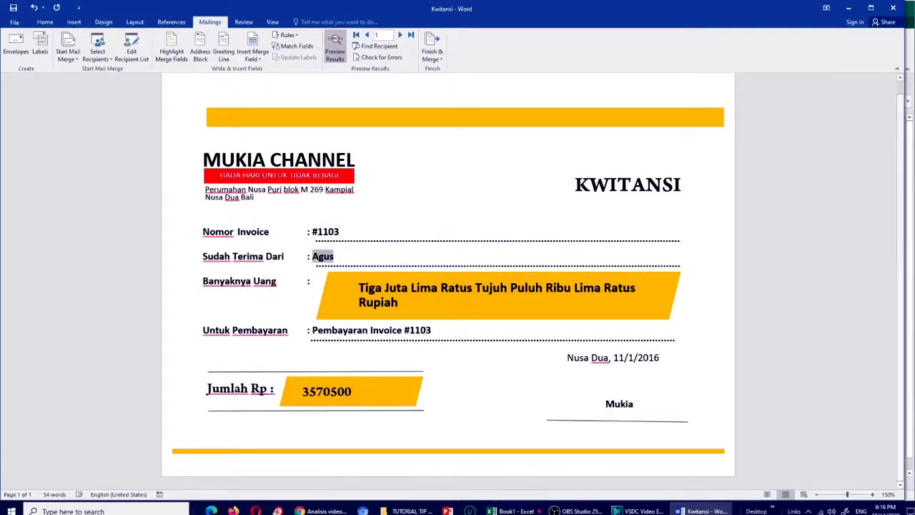
left_click(511, 511)
left_click(557, 164)
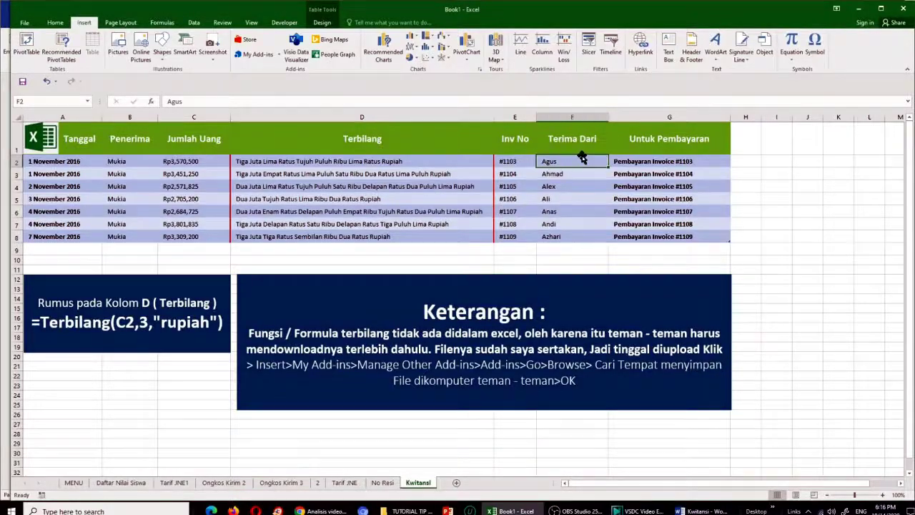
left_click(697, 511)
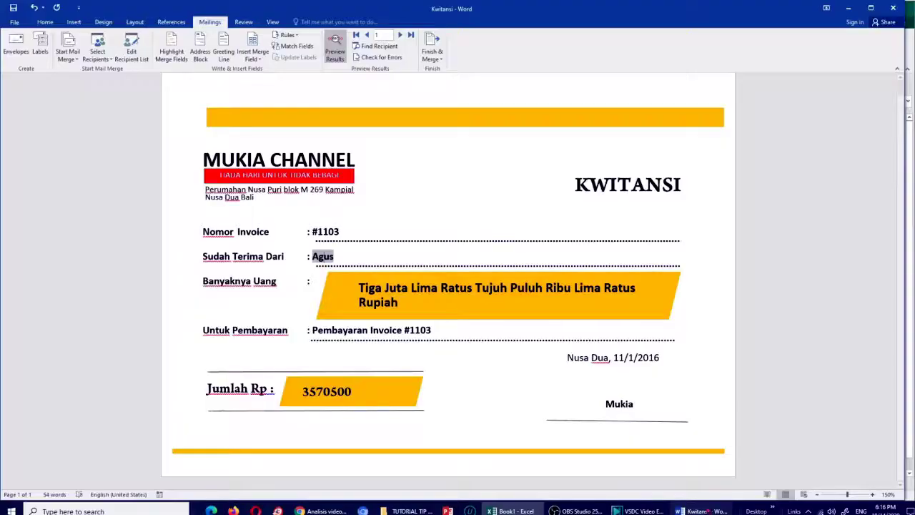
left_click(429, 299)
left_click(512, 511)
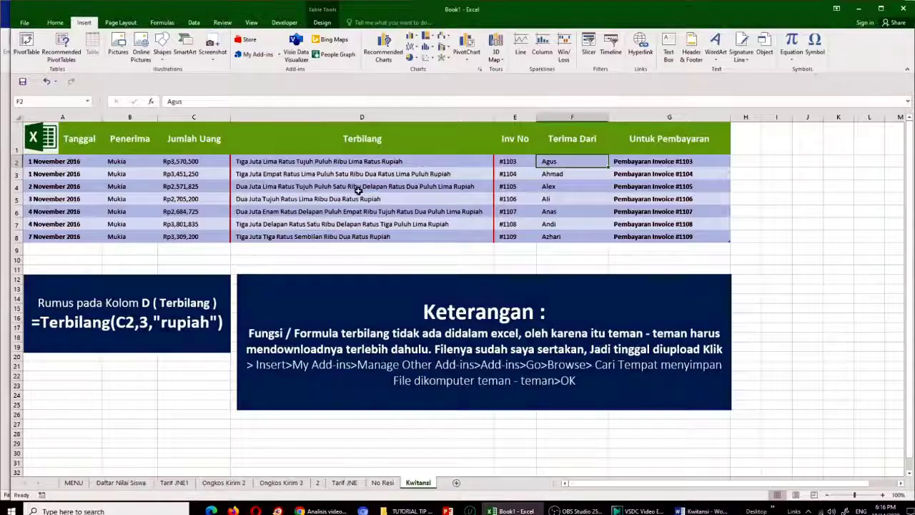
left_click(303, 161)
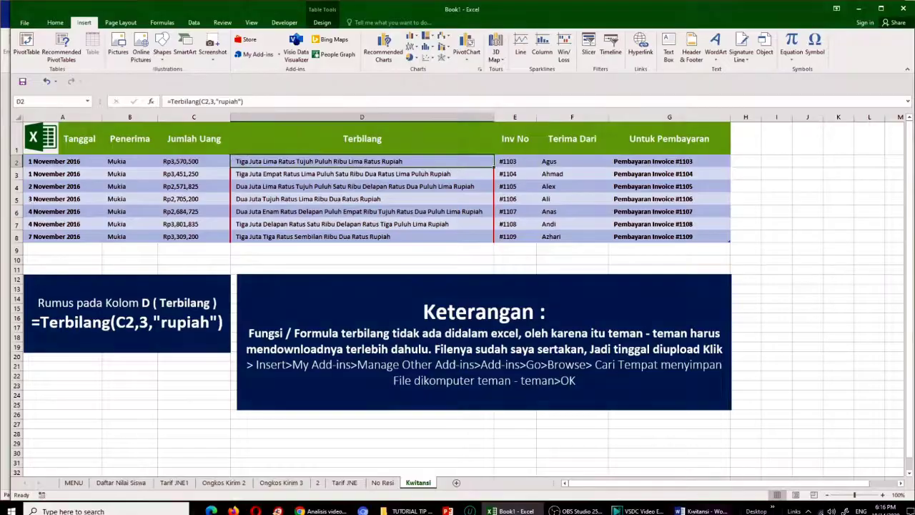
left_click(697, 511)
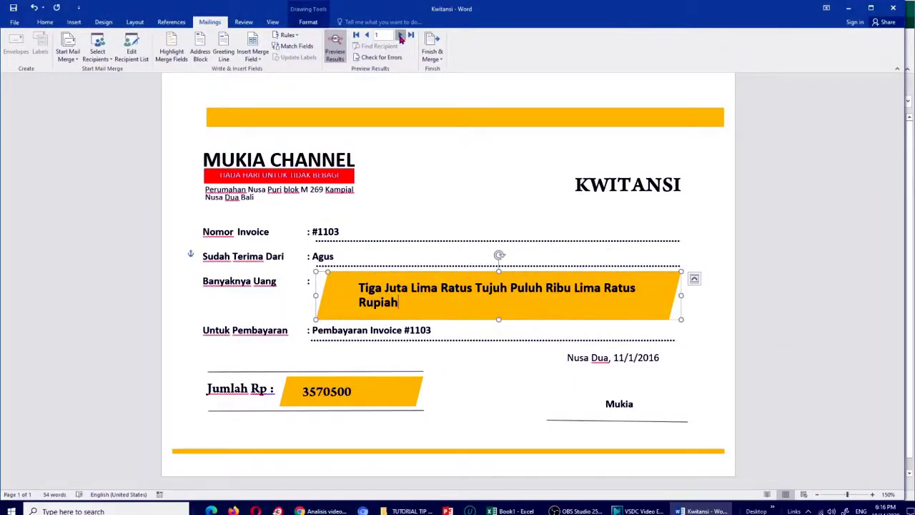
- Page through the previewed receipts one record at a time up to record 7
left_click(401, 35)
left_click(401, 35)
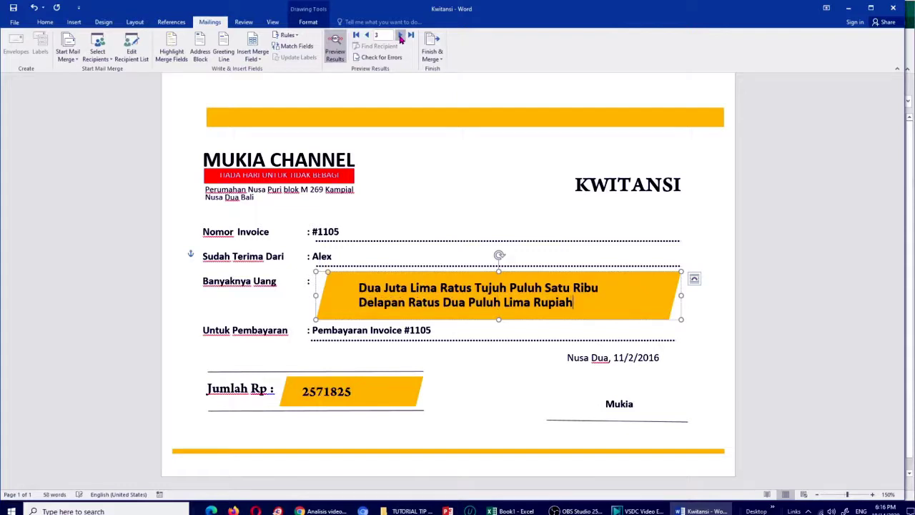
left_click(401, 36)
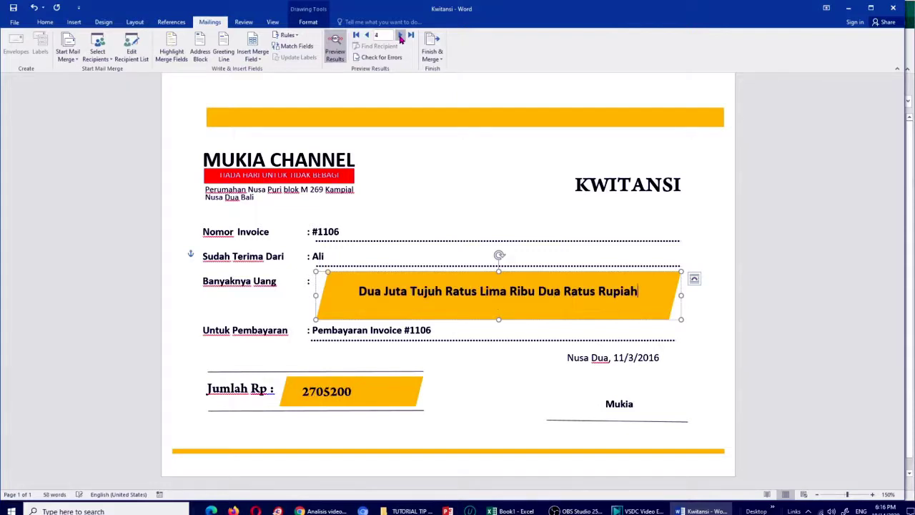
left_click(401, 35)
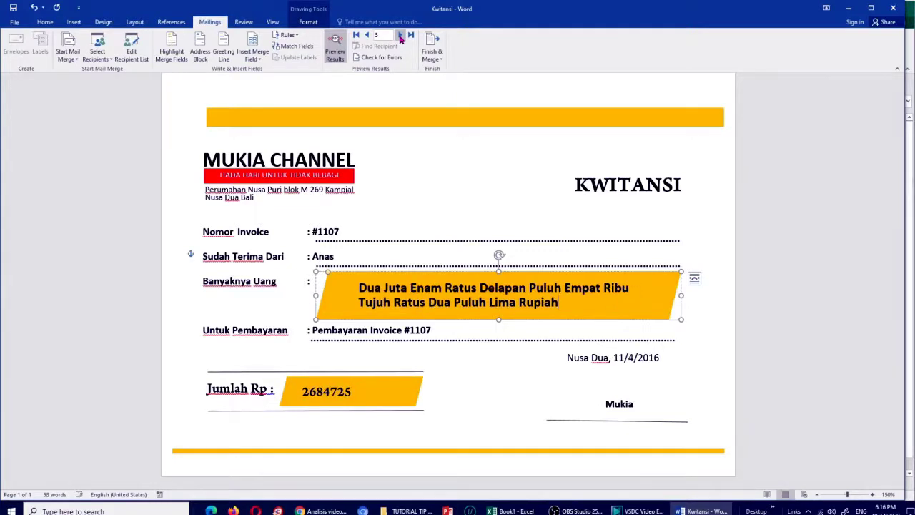
left_click(401, 35)
left_click(401, 35)
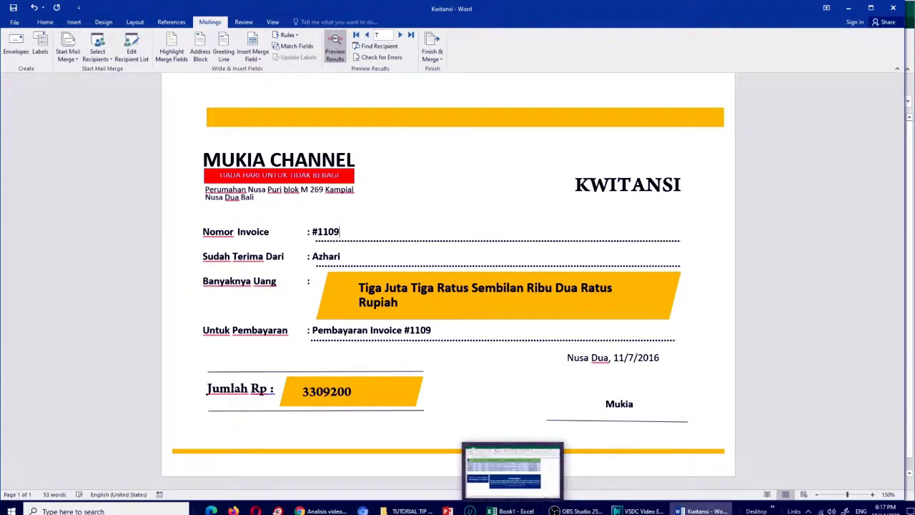
- Switch back to Excel and return from the Kwitansi sheet to the MENU sheet
left_click(510, 510)
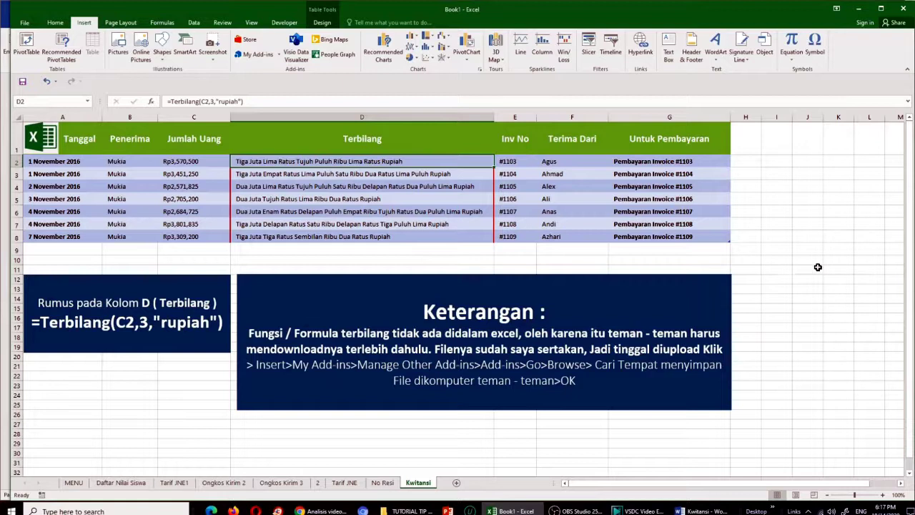
left_click(817, 268)
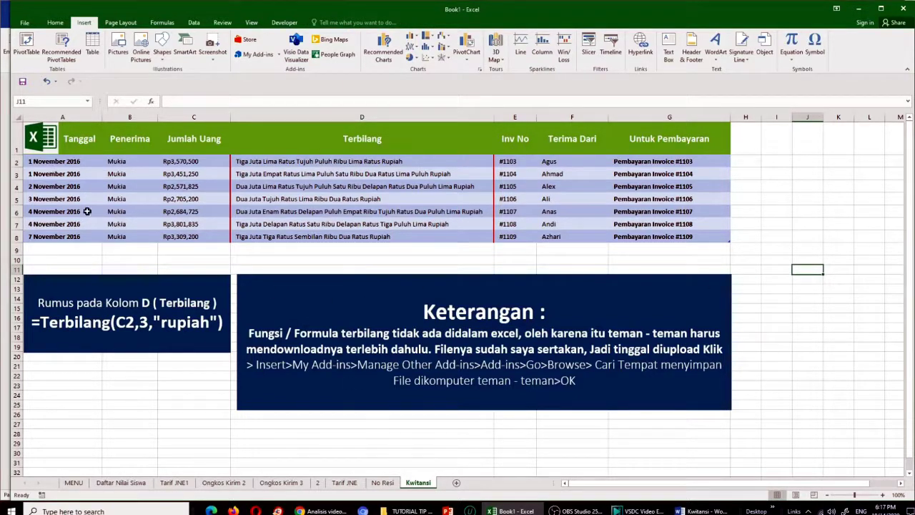
left_click(44, 148)
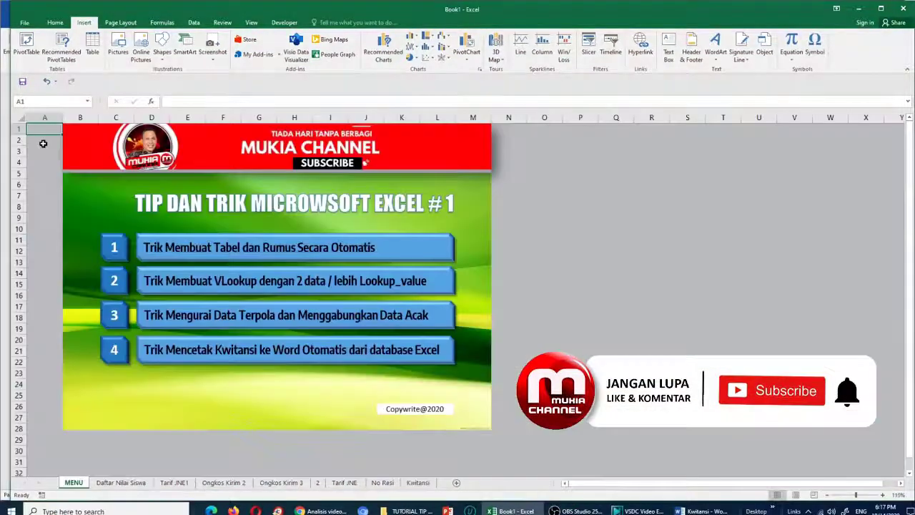